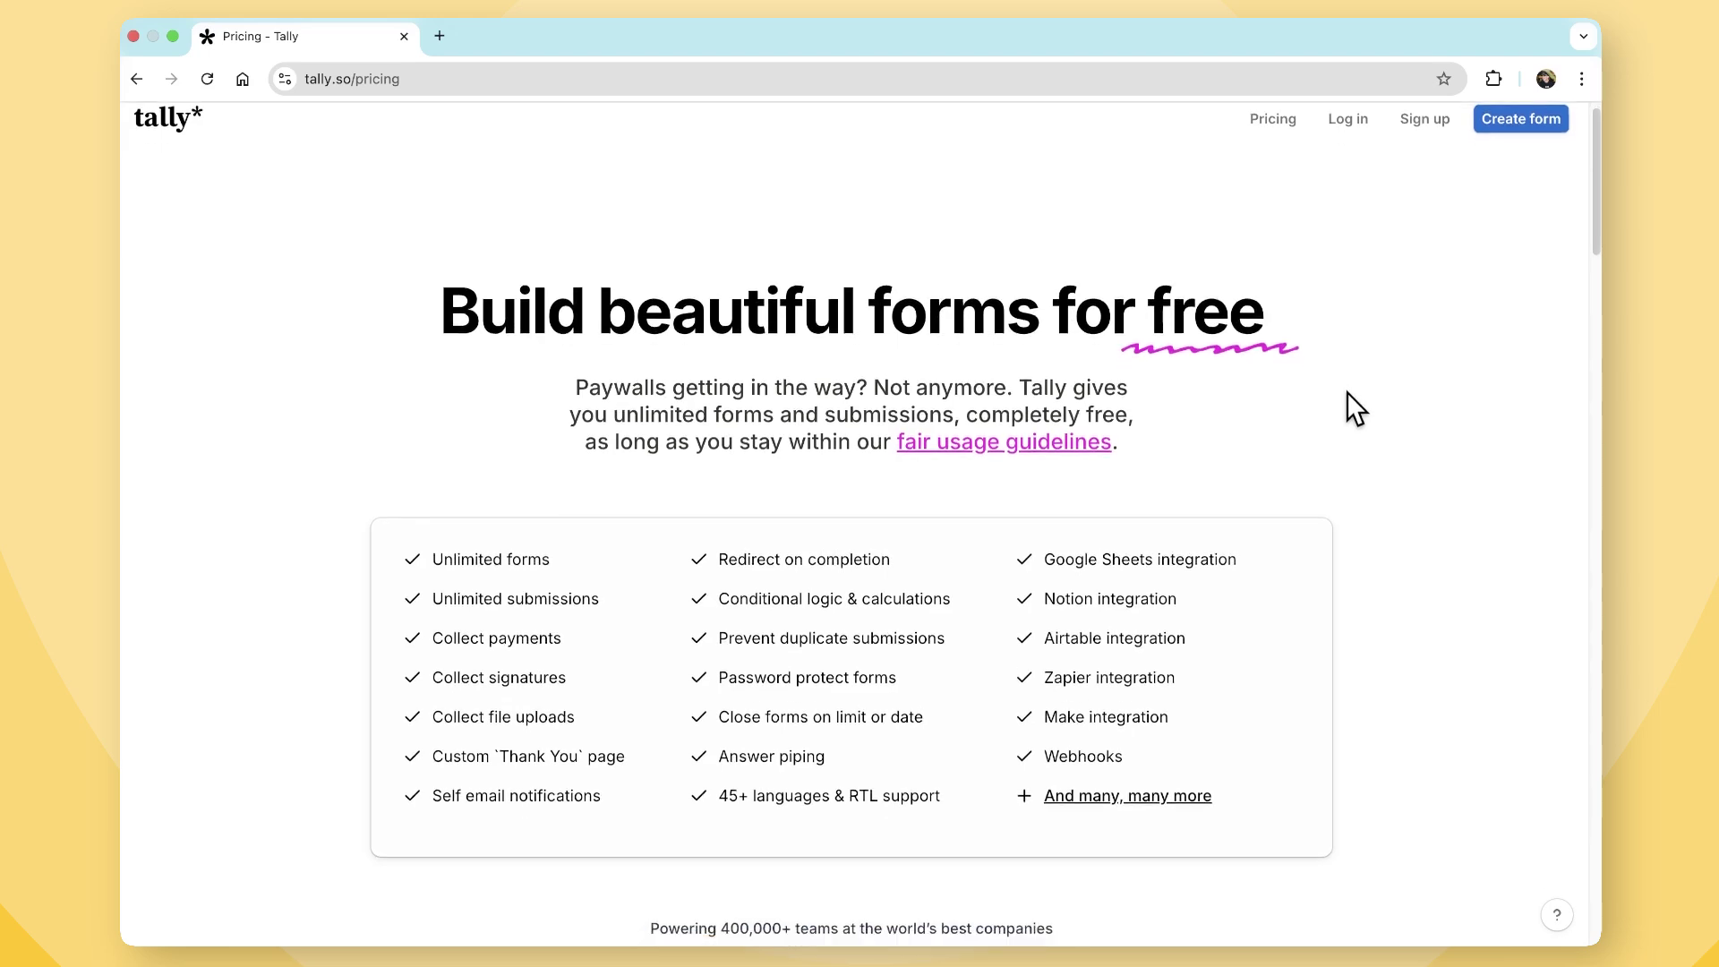
{"action": "scroll", "coordinate": [1352, 423], "scroll_direction": "down", "scroll_amount": 7}
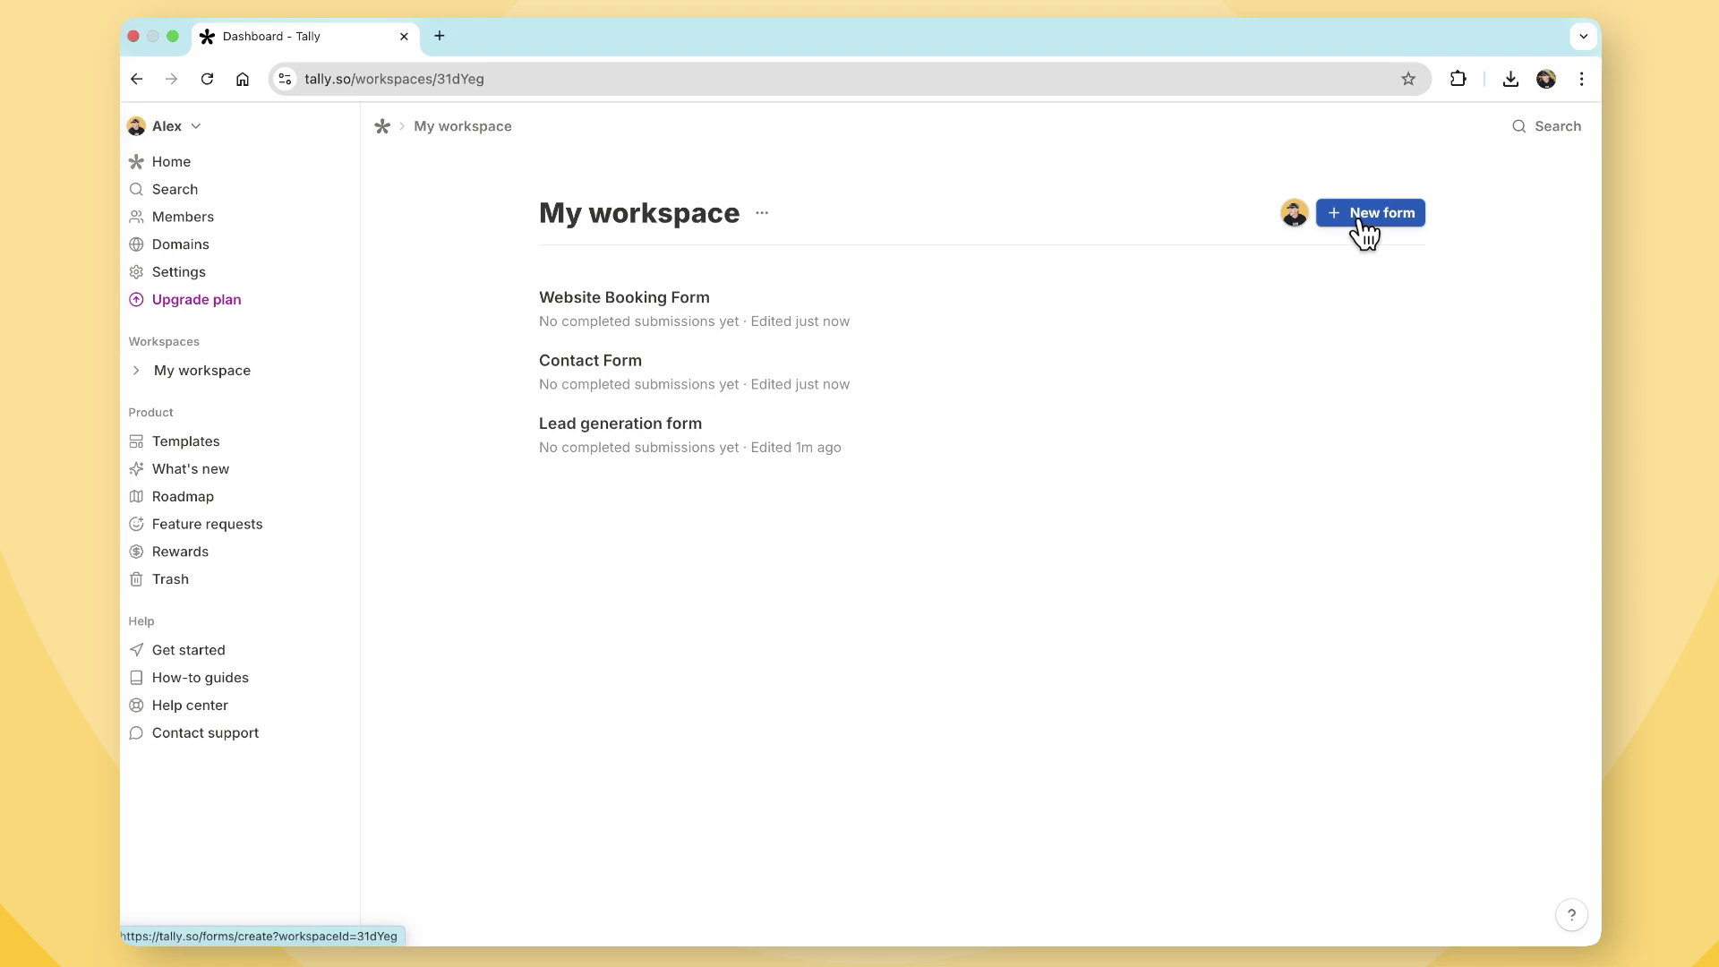
- Create a new form titled 'My Form' with one short-answer question labelled First Name
{"action": "left_click", "coordinate": [1363, 234]}
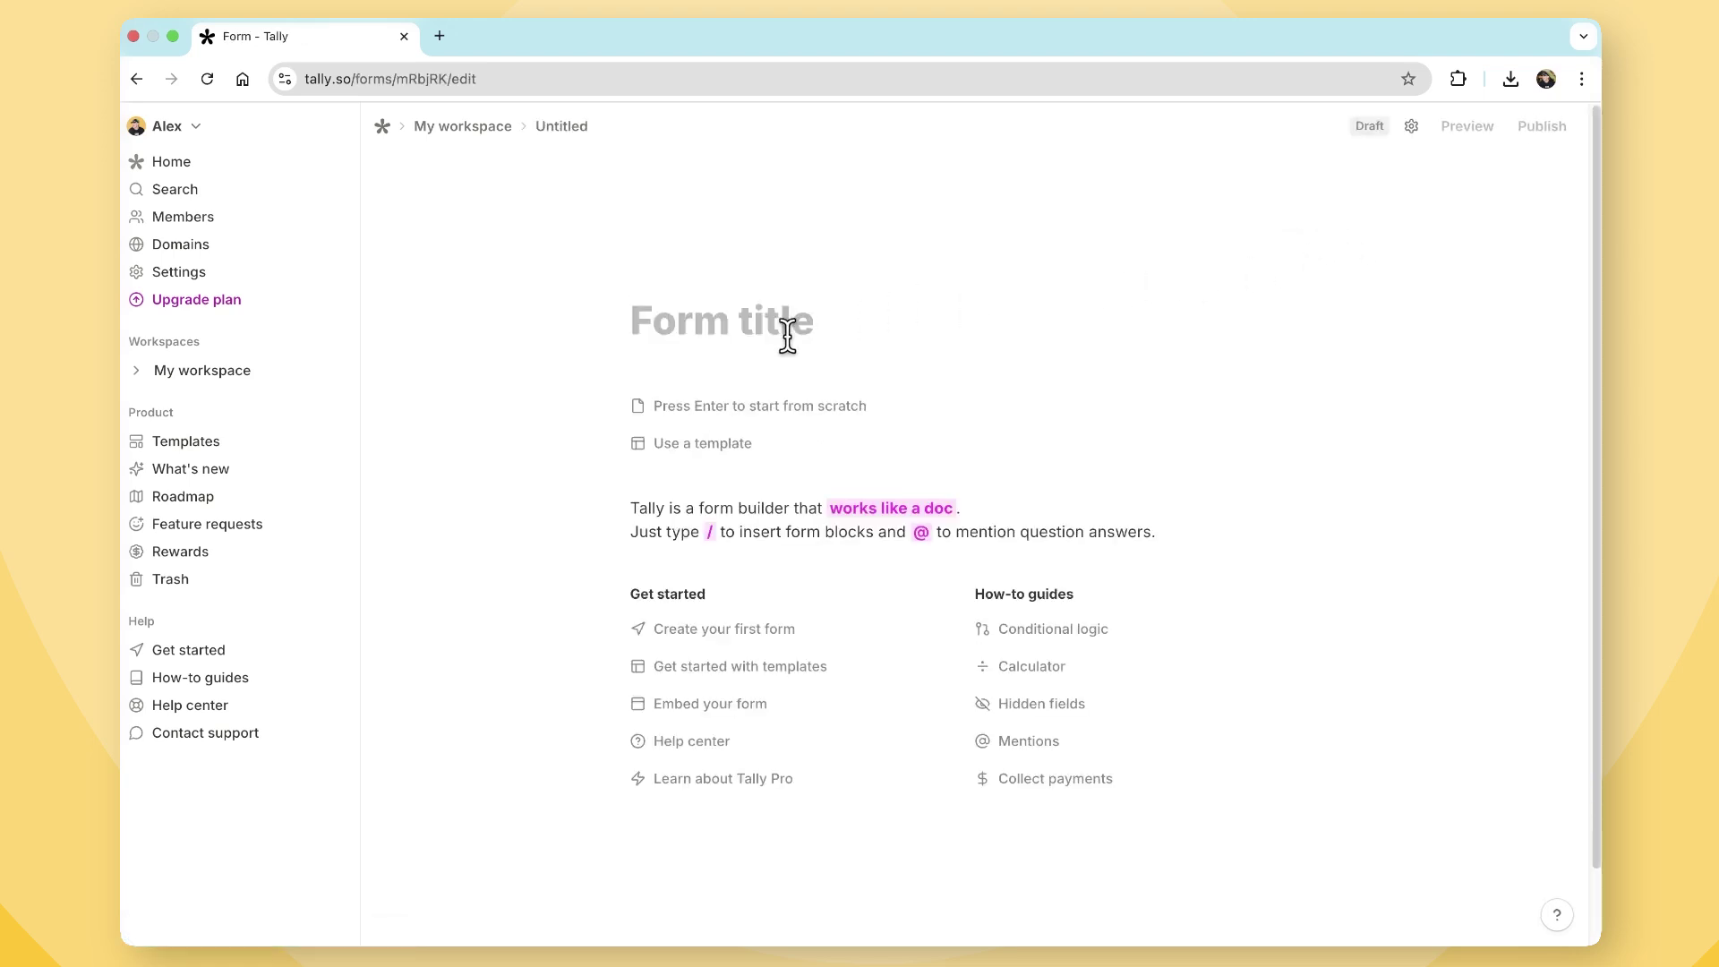
{"action": "type", "text": "My Form"}
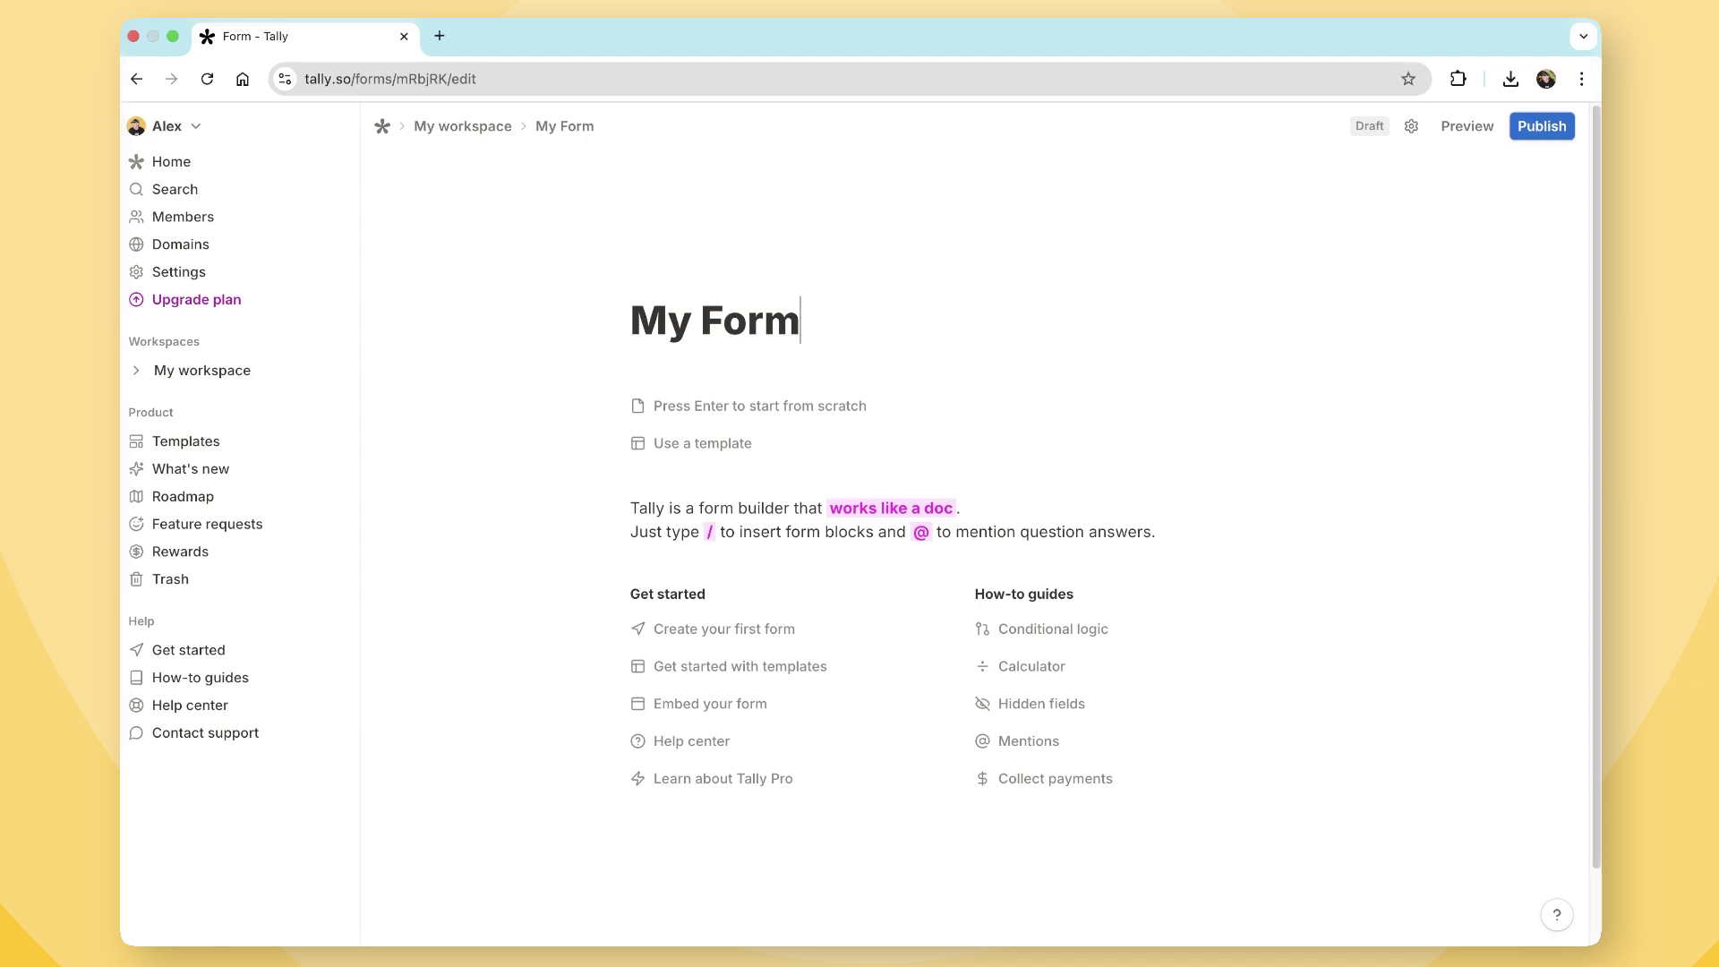
{"action": "key", "text": "Return"}
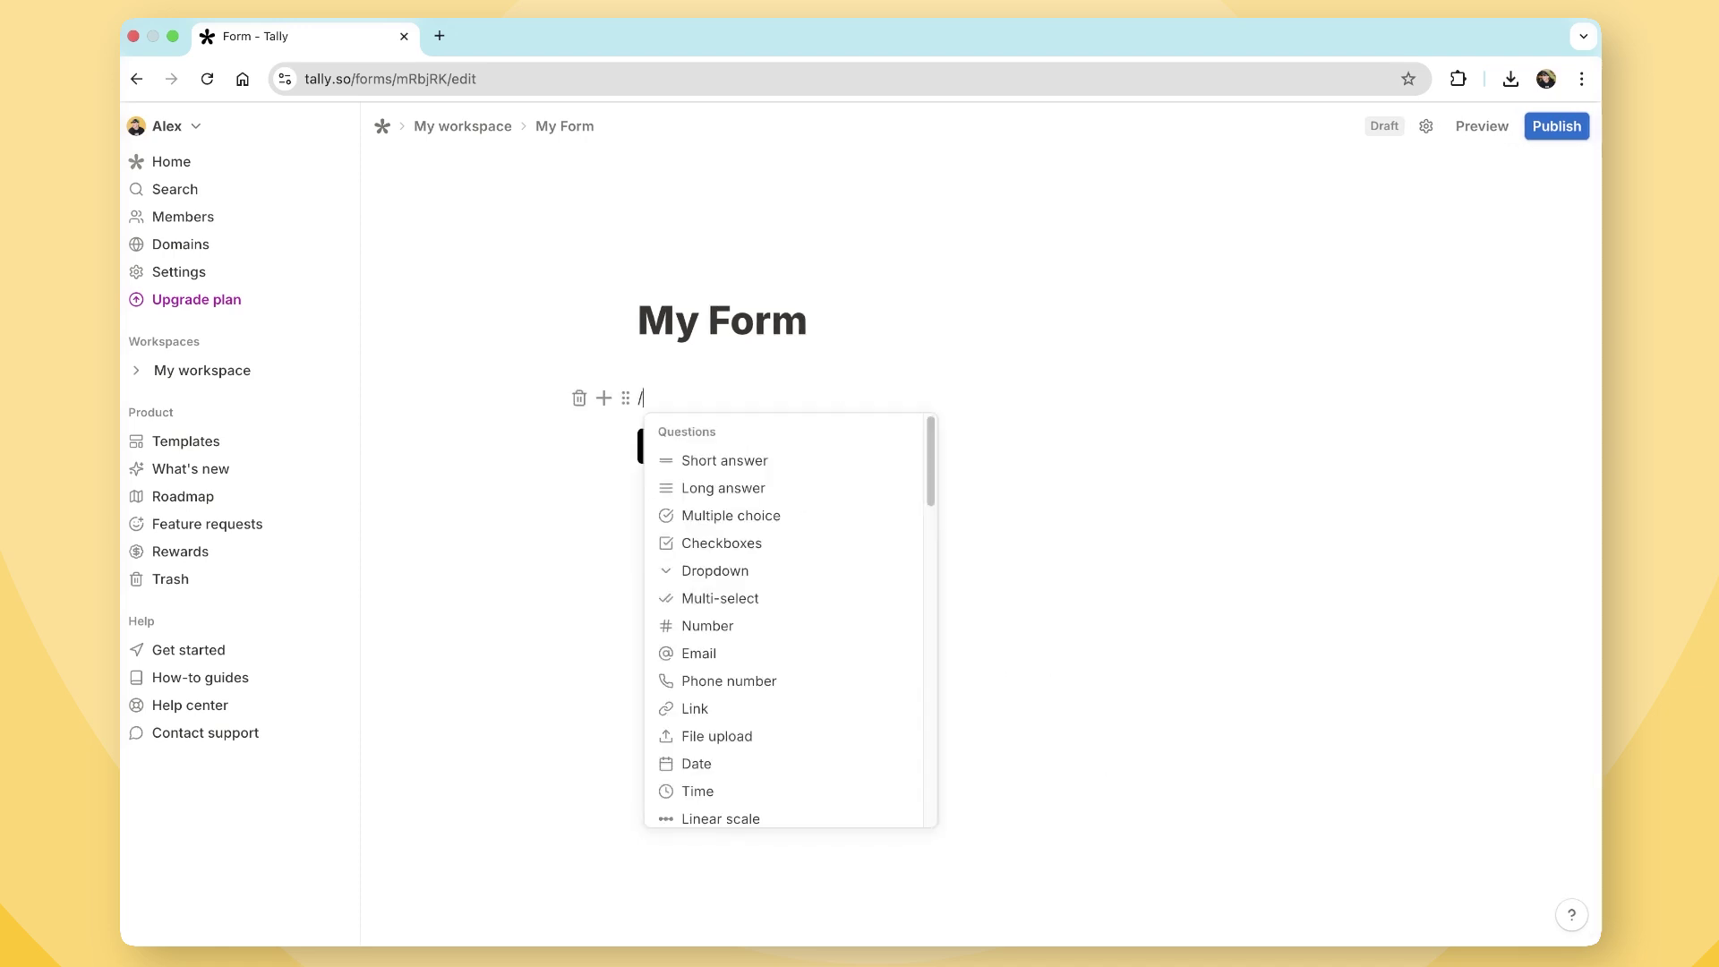
{"action": "key", "text": "Return"}
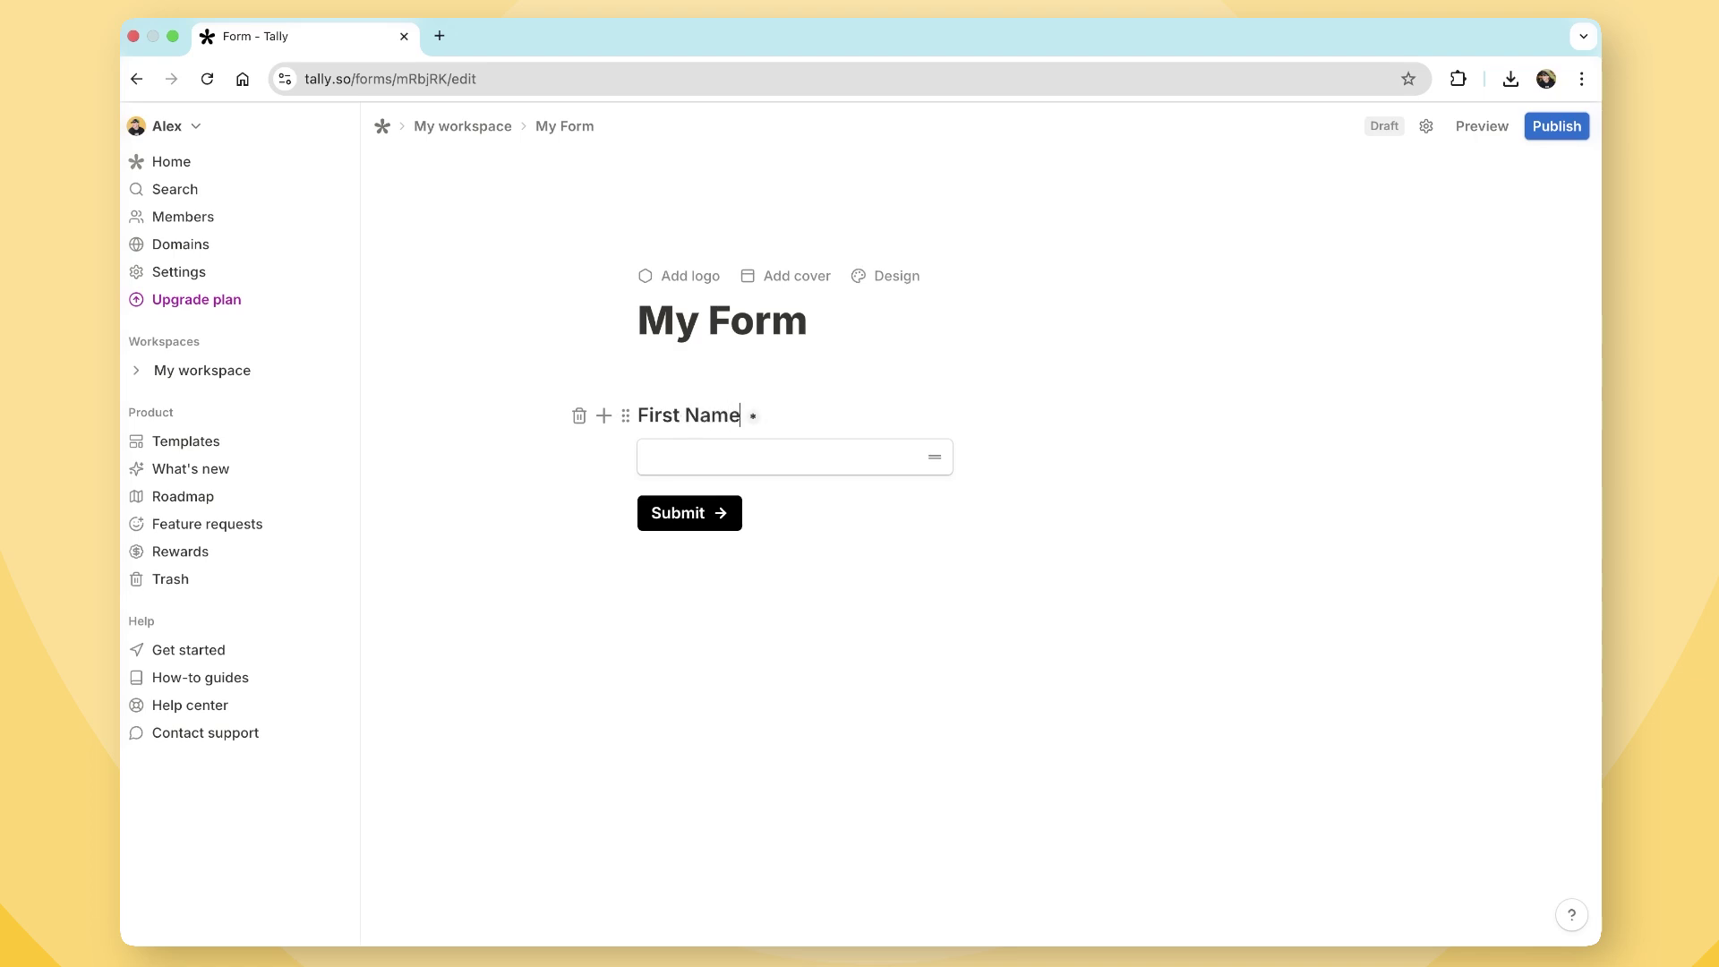
{"action": "key", "text": "Return"}
{"action": "key", "text": "BackSpace"}
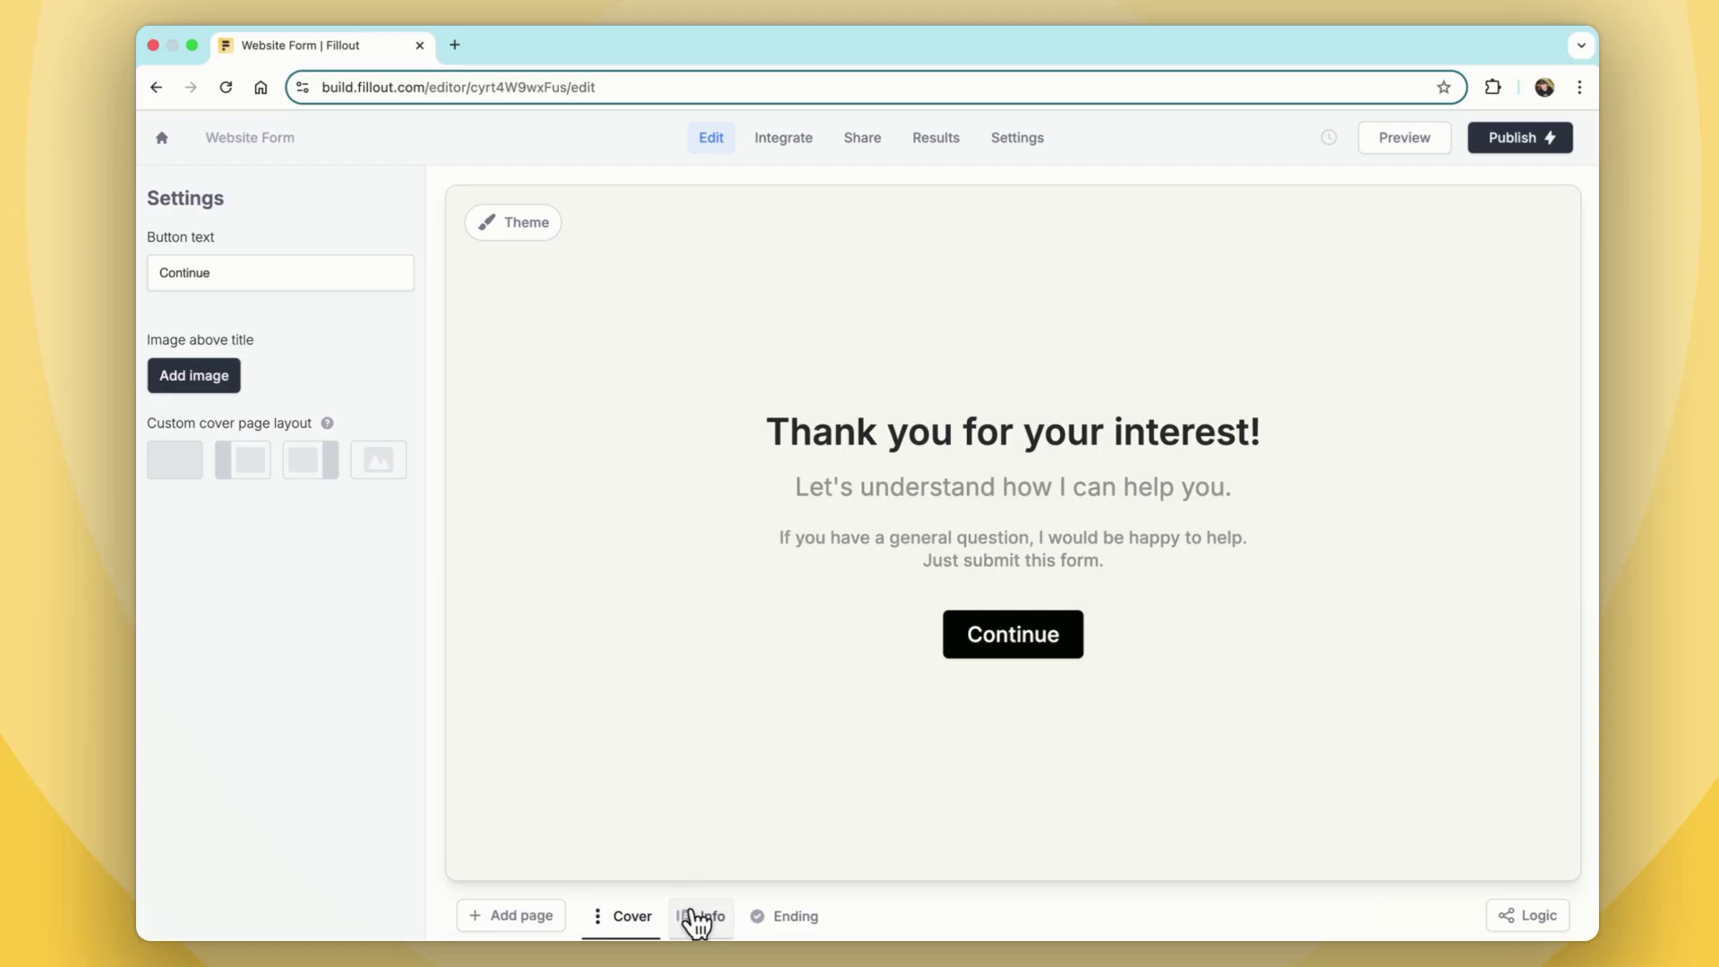
- Add a 'Hi' heading with the Full Name answer to the Info page, then enter a name on the live form
{"action": "left_click", "coordinate": [696, 917]}
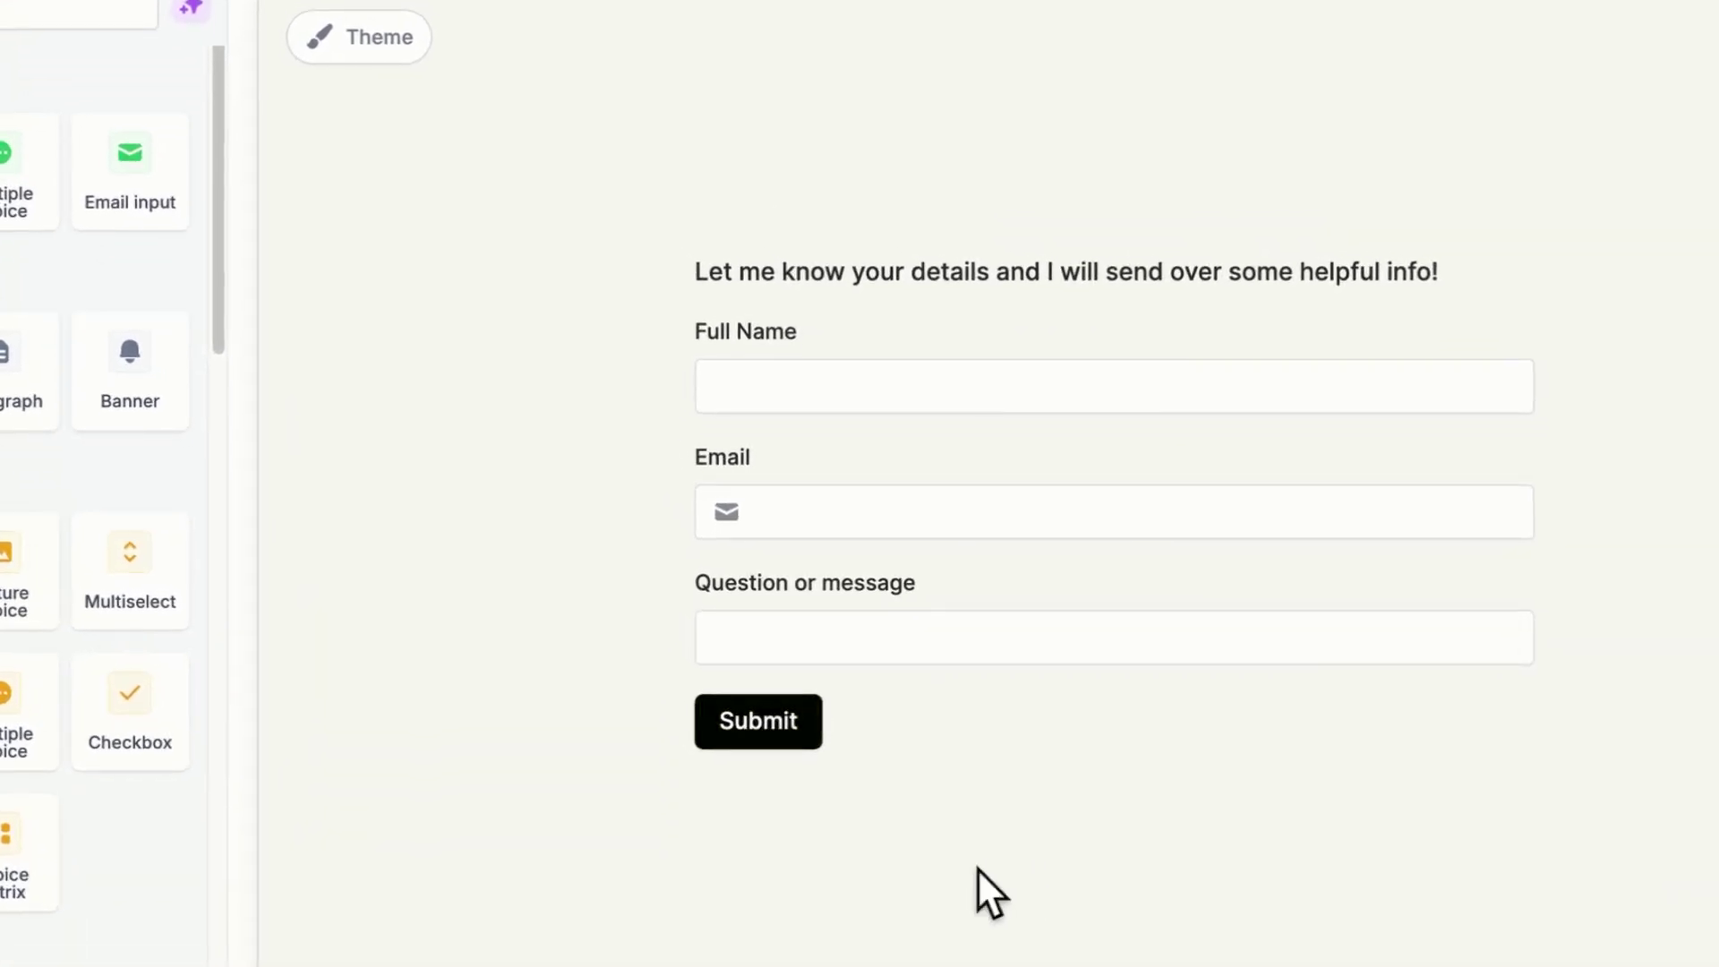
{"action": "left_click_drag", "start_coordinate": [0, 385], "coordinate": [679, 256]}
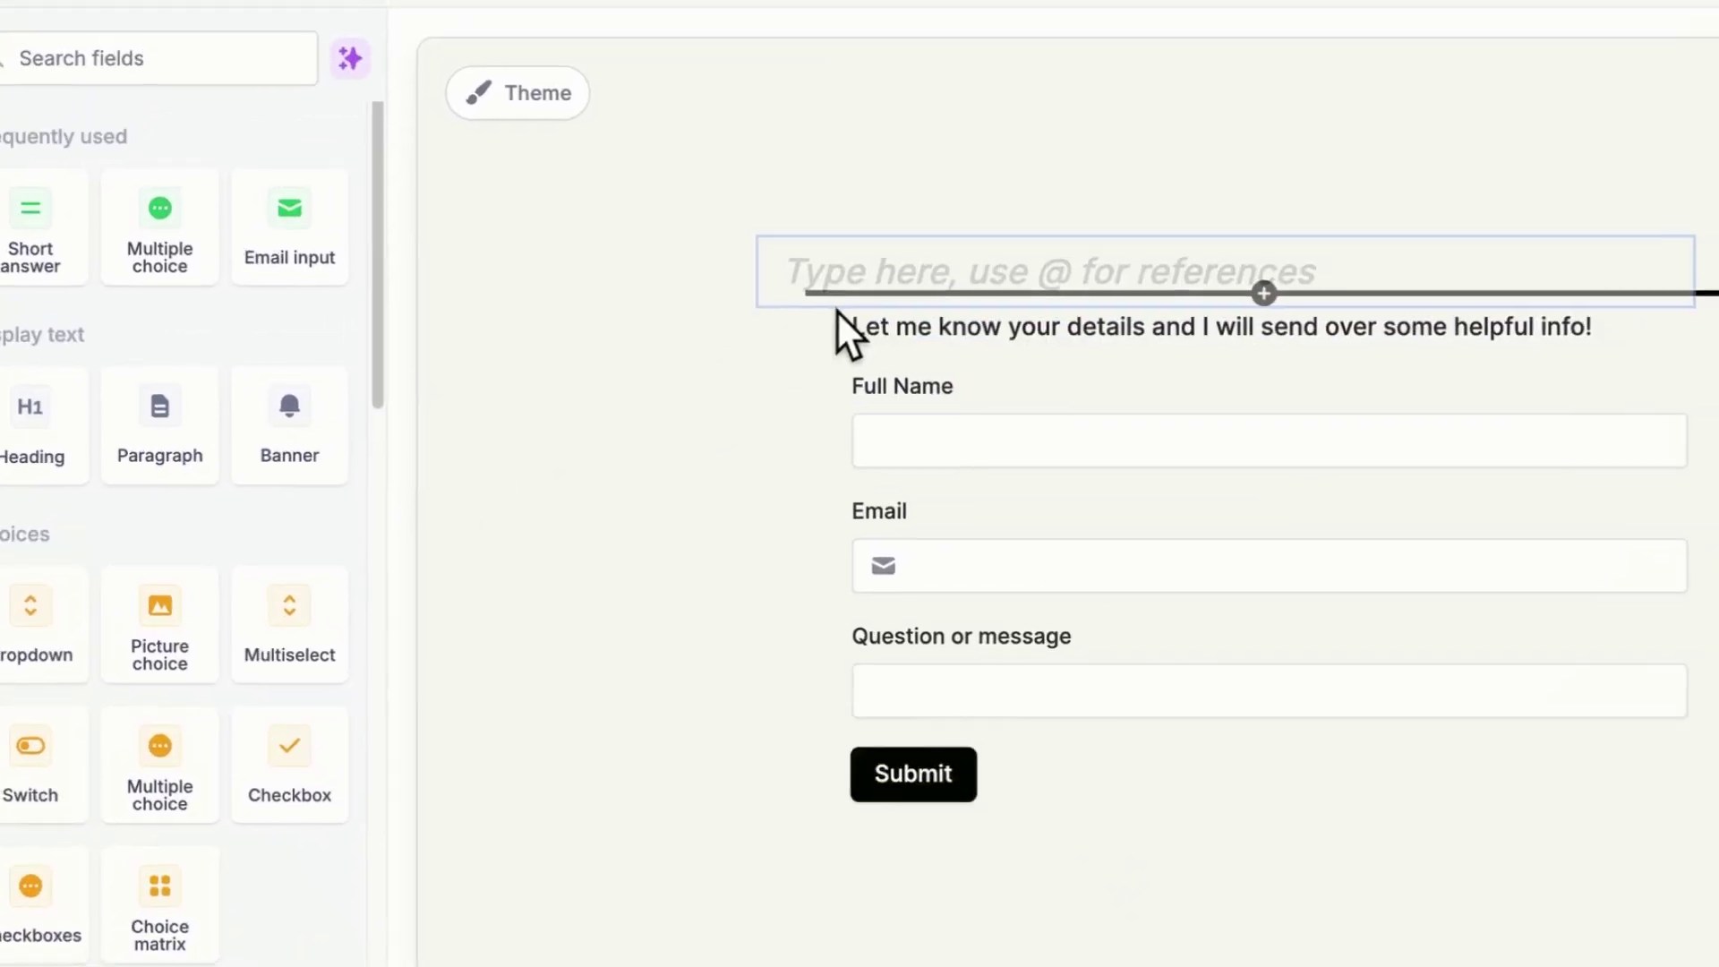
{"action": "left_click_drag", "start_coordinate": [836, 309], "coordinate": [841, 309]}
{"action": "type", "text": "H"}
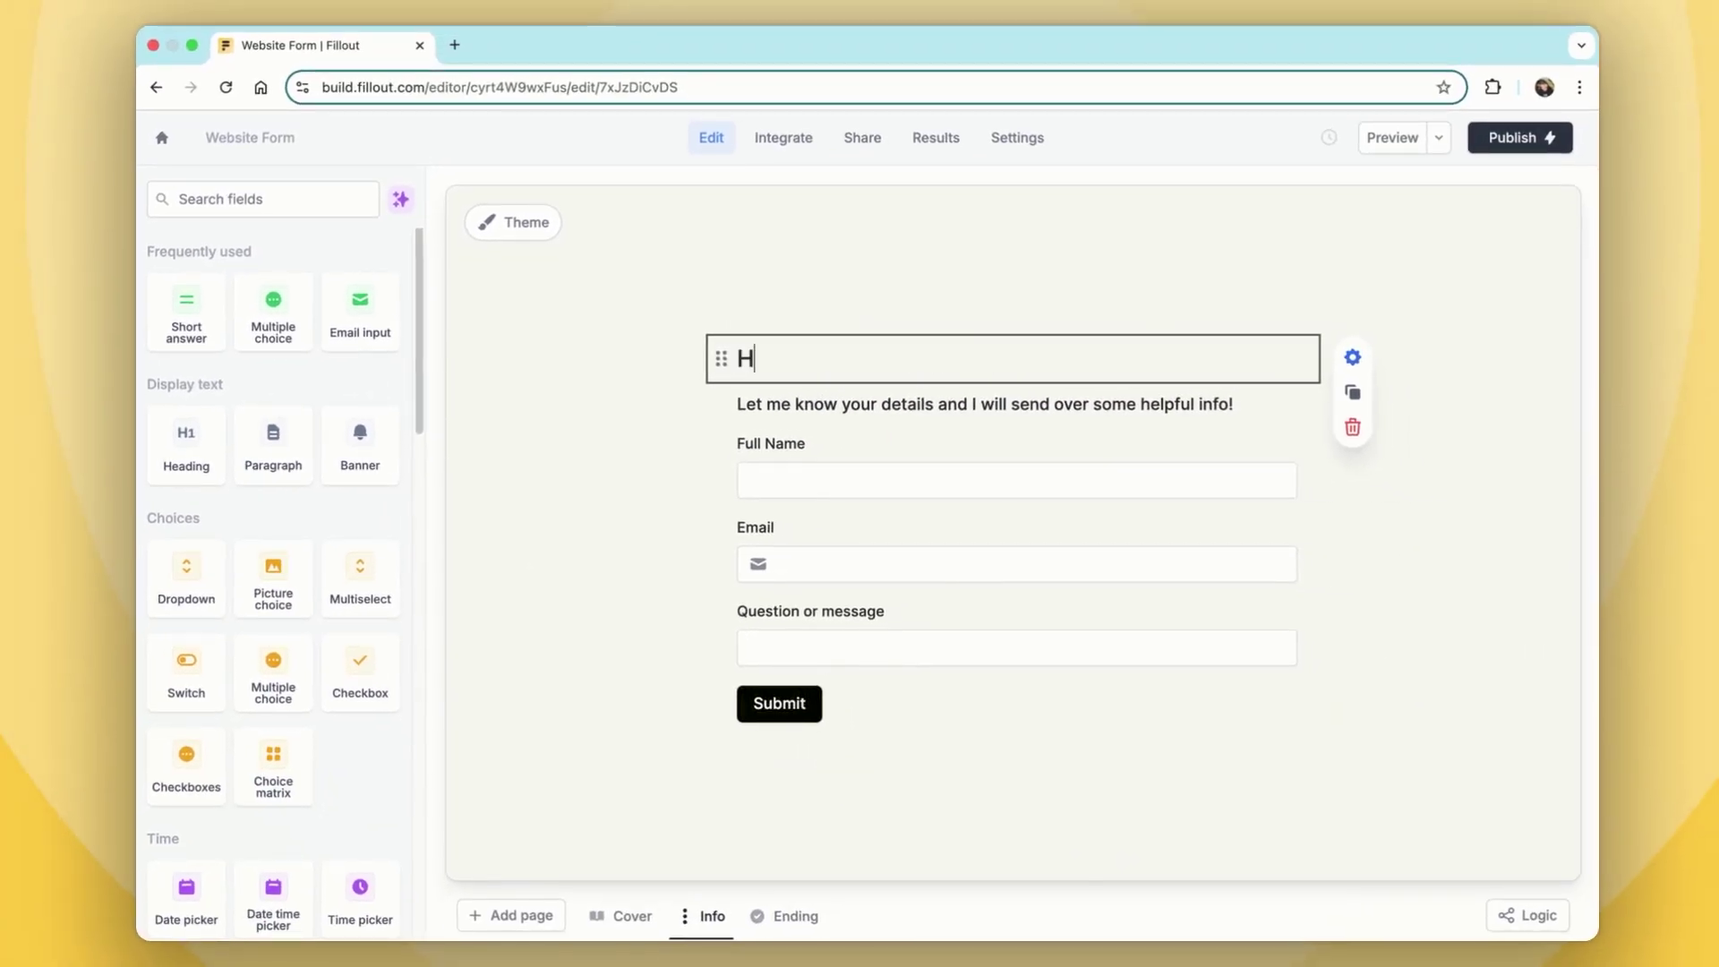
{"action": "type", "text": "i @name"}
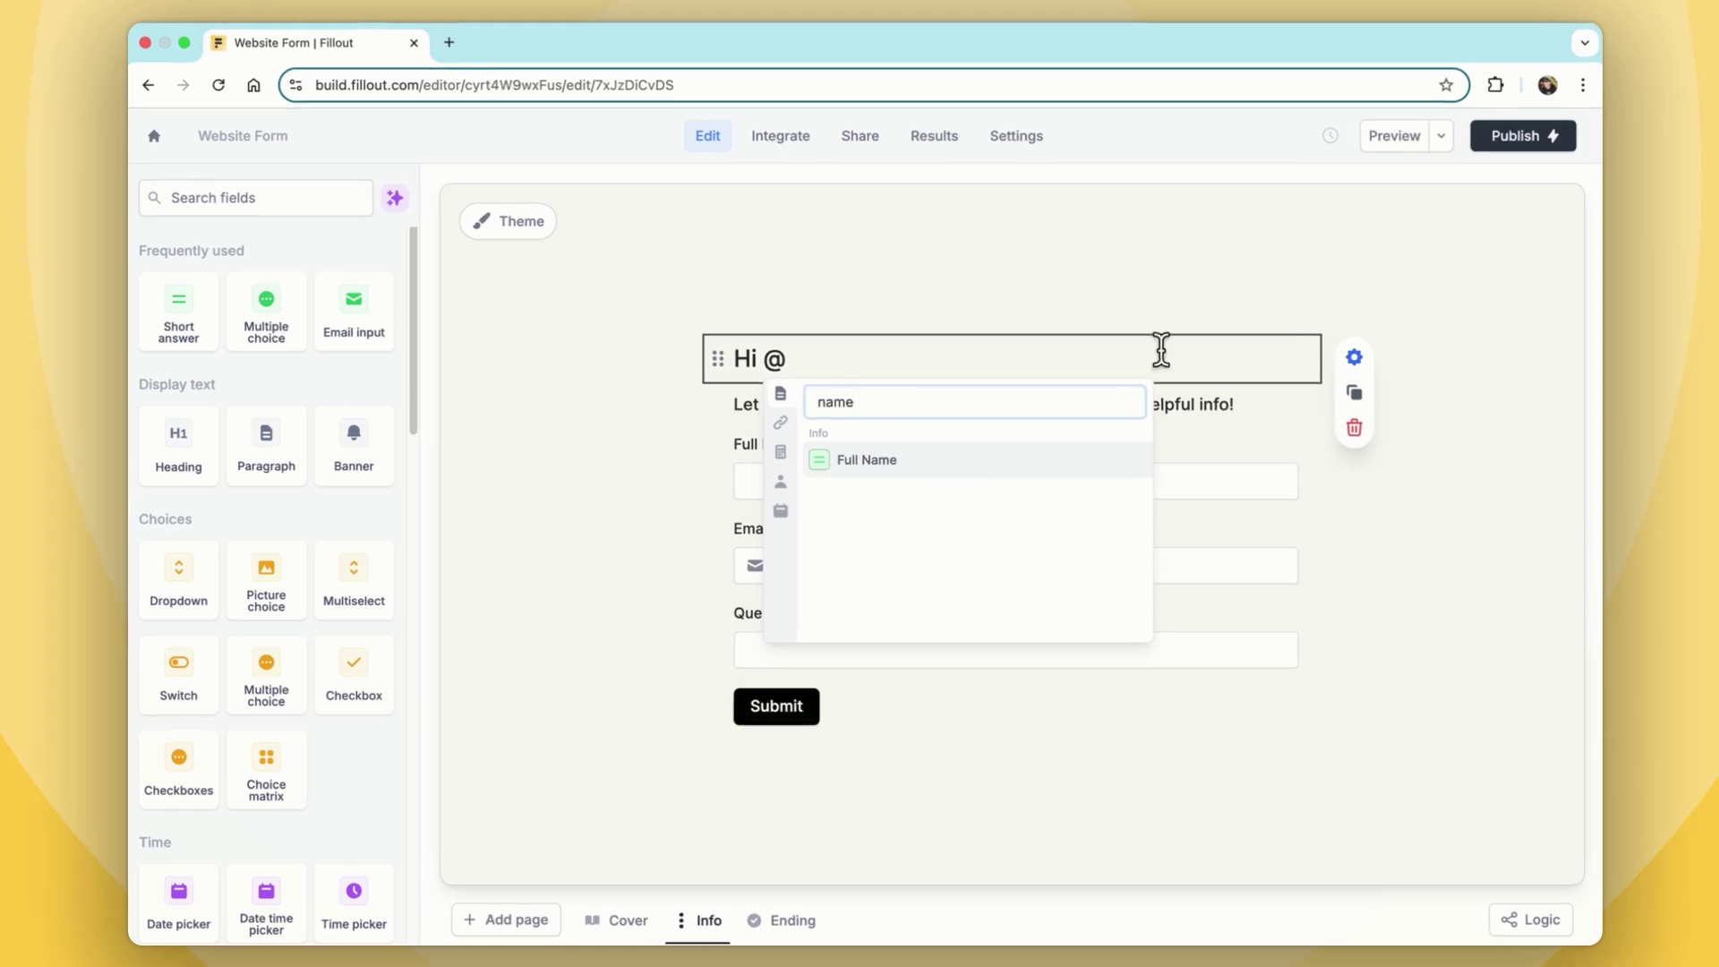
{"action": "left_click", "coordinate": [1081, 462]}
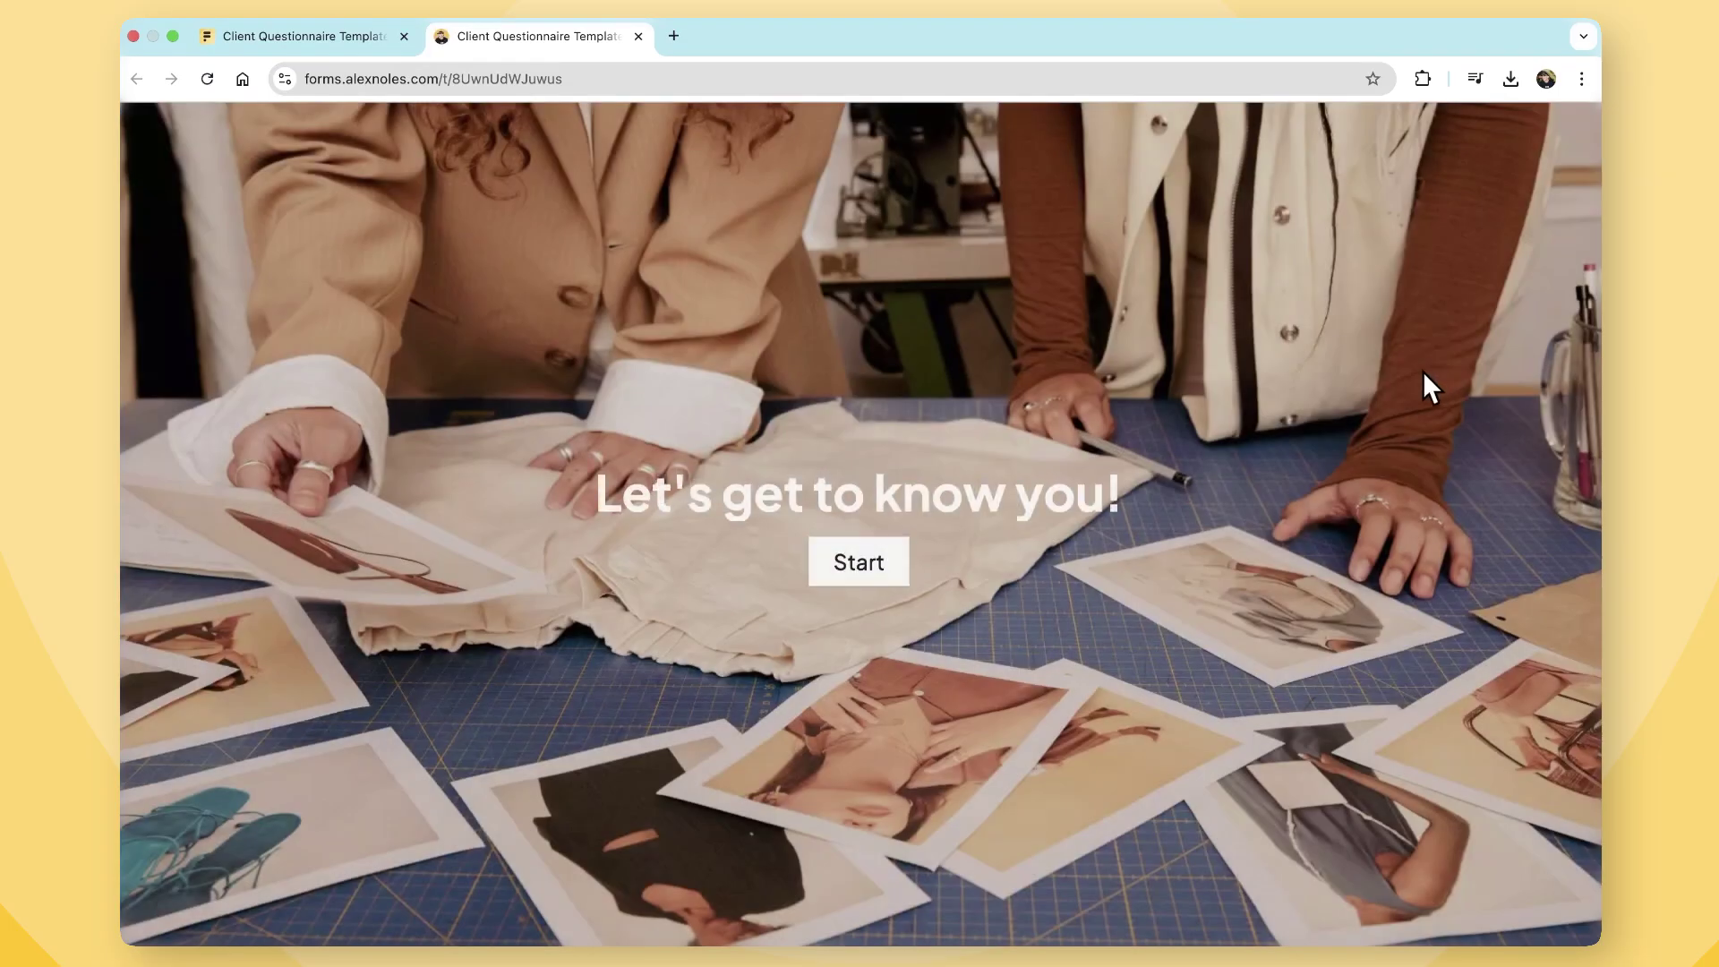
{"action": "left_click", "coordinate": [900, 564]}
{"action": "type", "text": "Ale"}
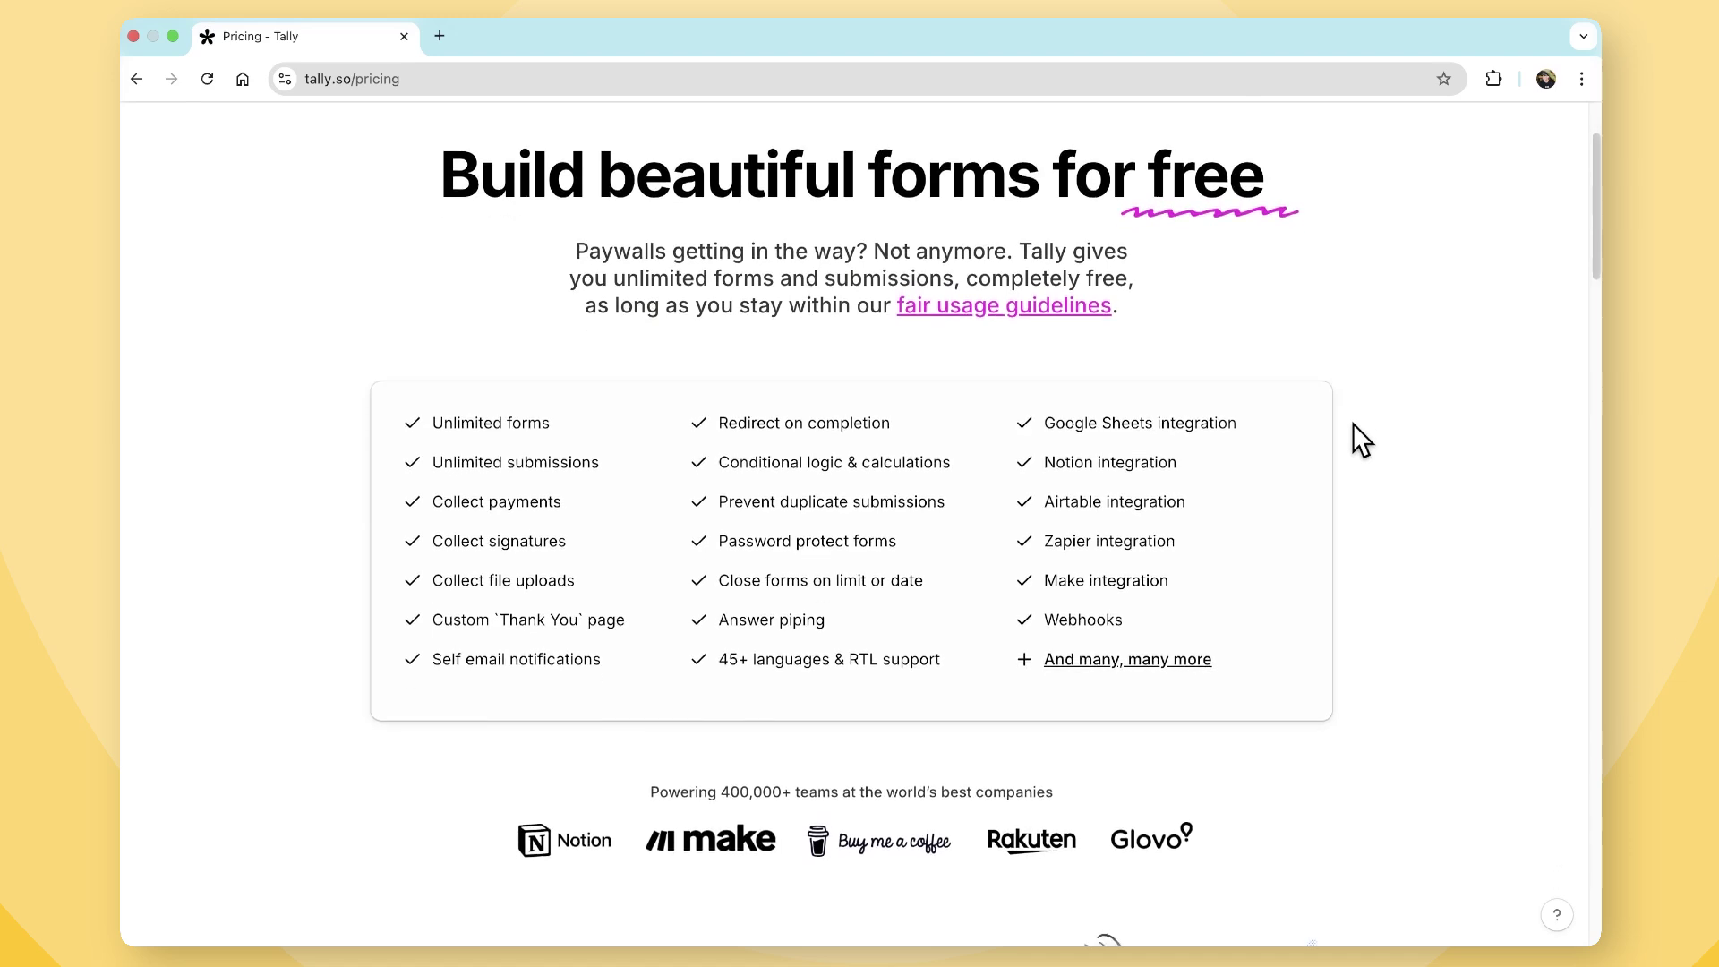
{"action": "scroll", "coordinate": [1354, 428], "scroll_direction": "down", "scroll_amount": 9}
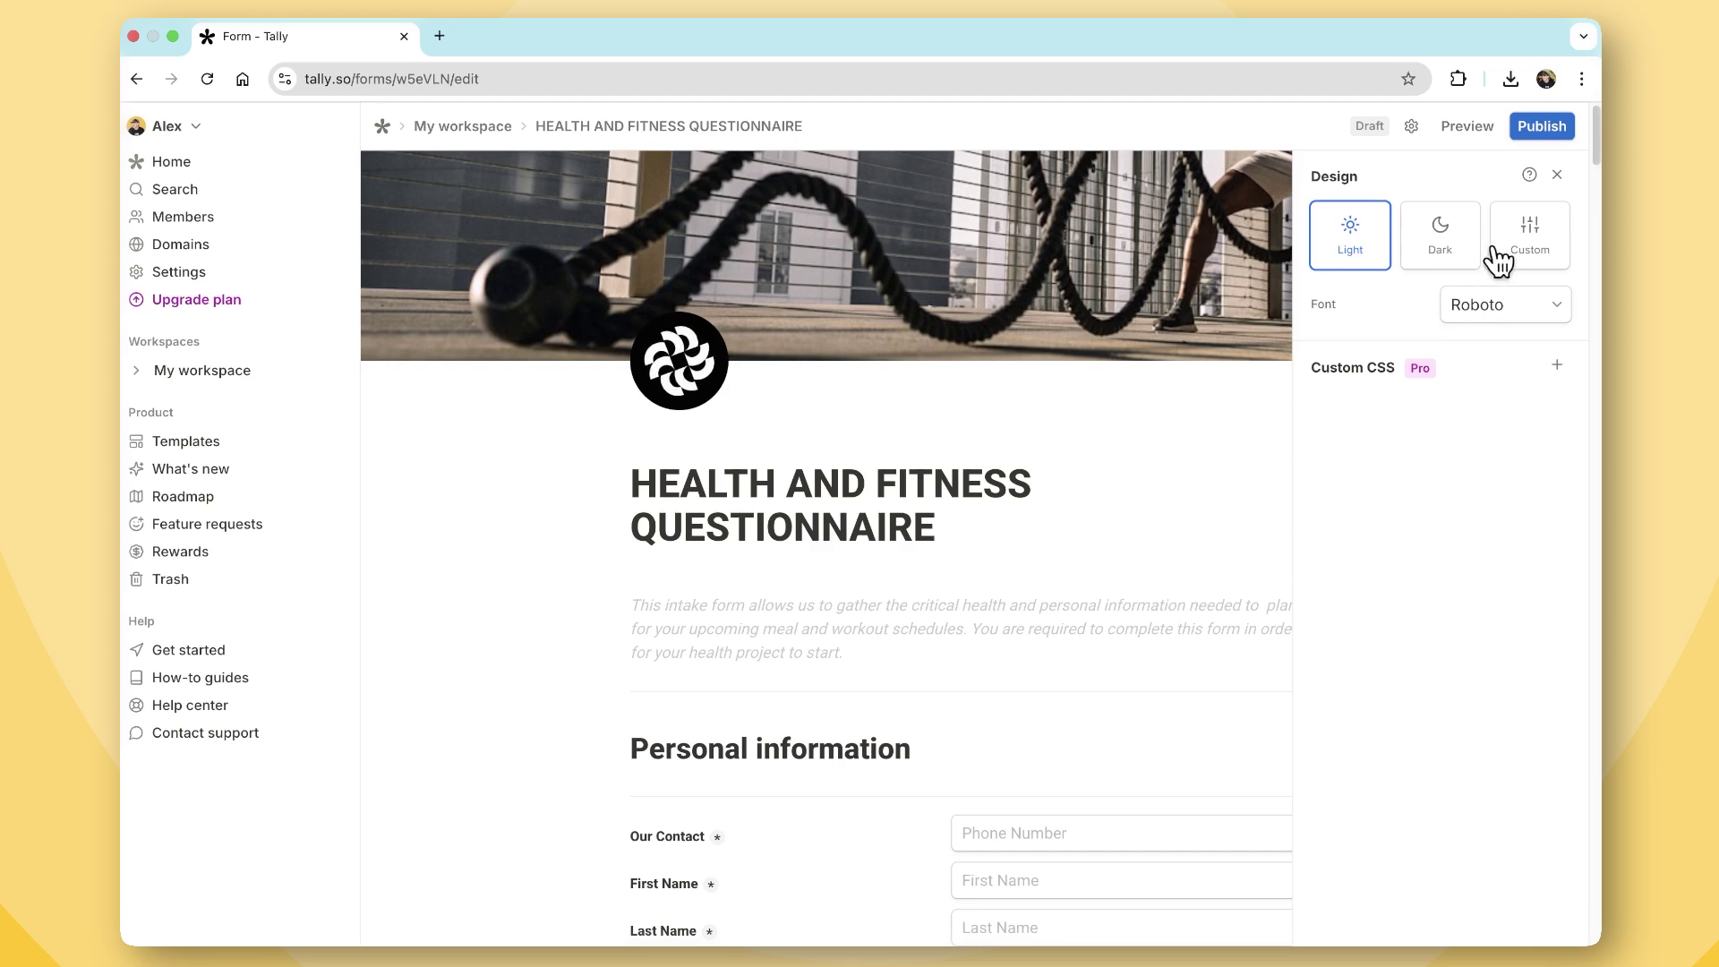
- Give the questionnaire a custom theme with a light peach #fff1e6 background
{"action": "left_click", "coordinate": [1509, 260]}
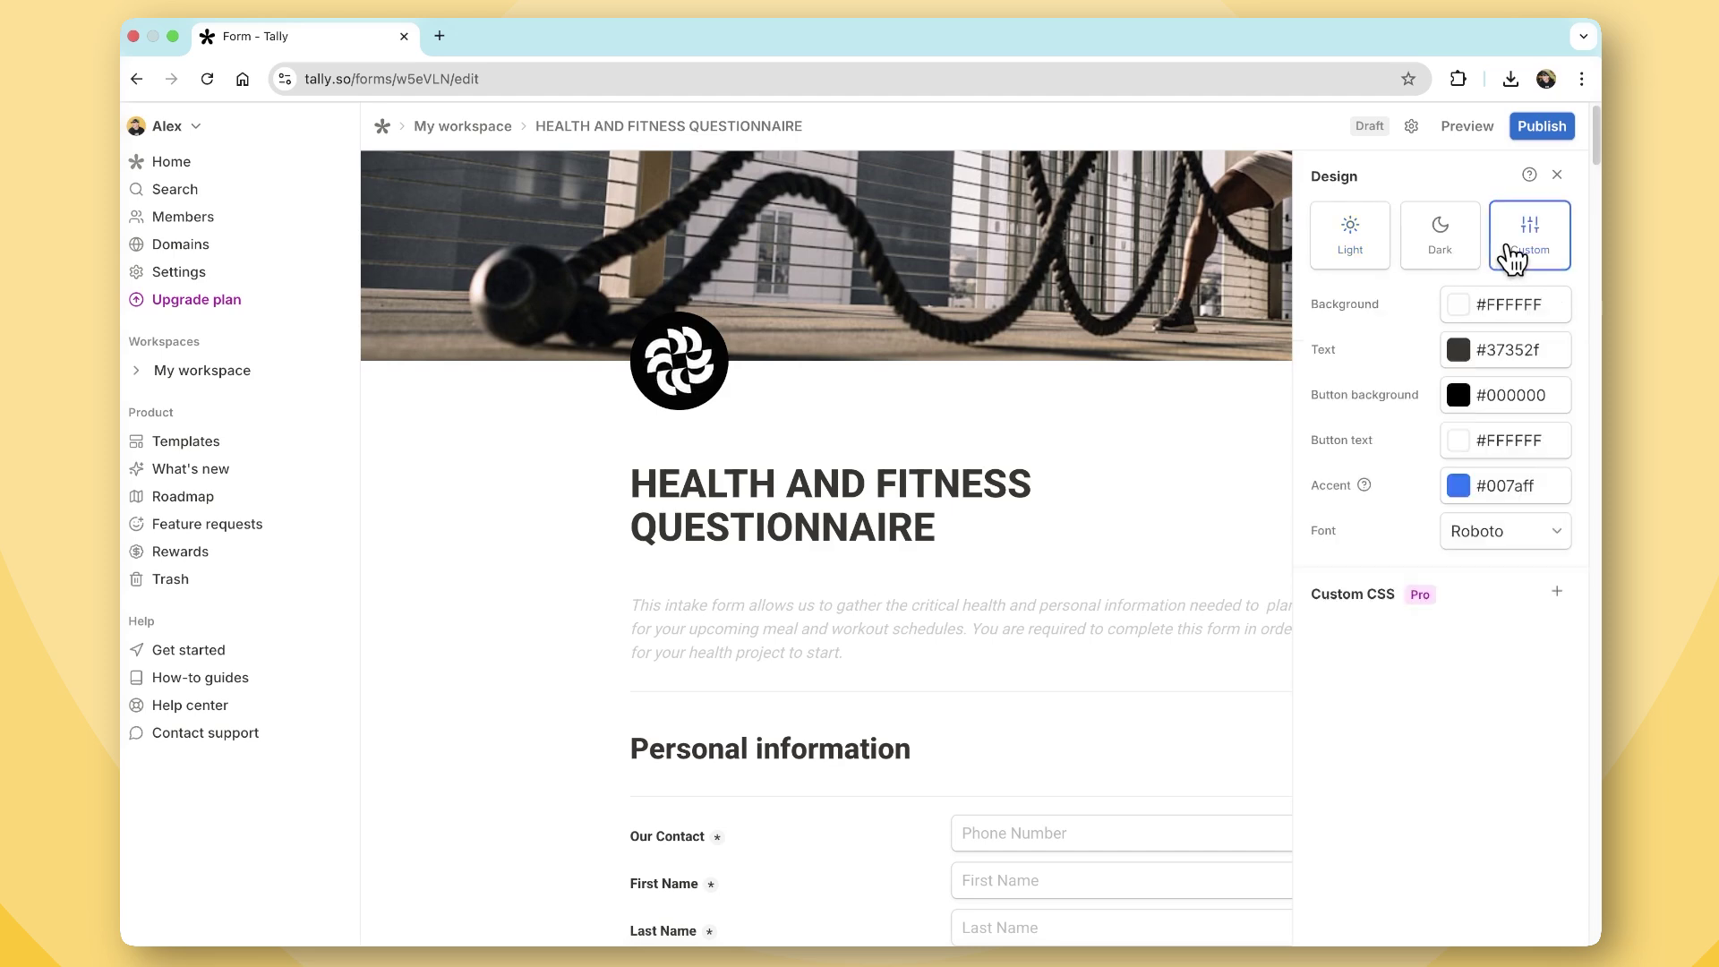
{"action": "left_click", "coordinate": [1464, 309]}
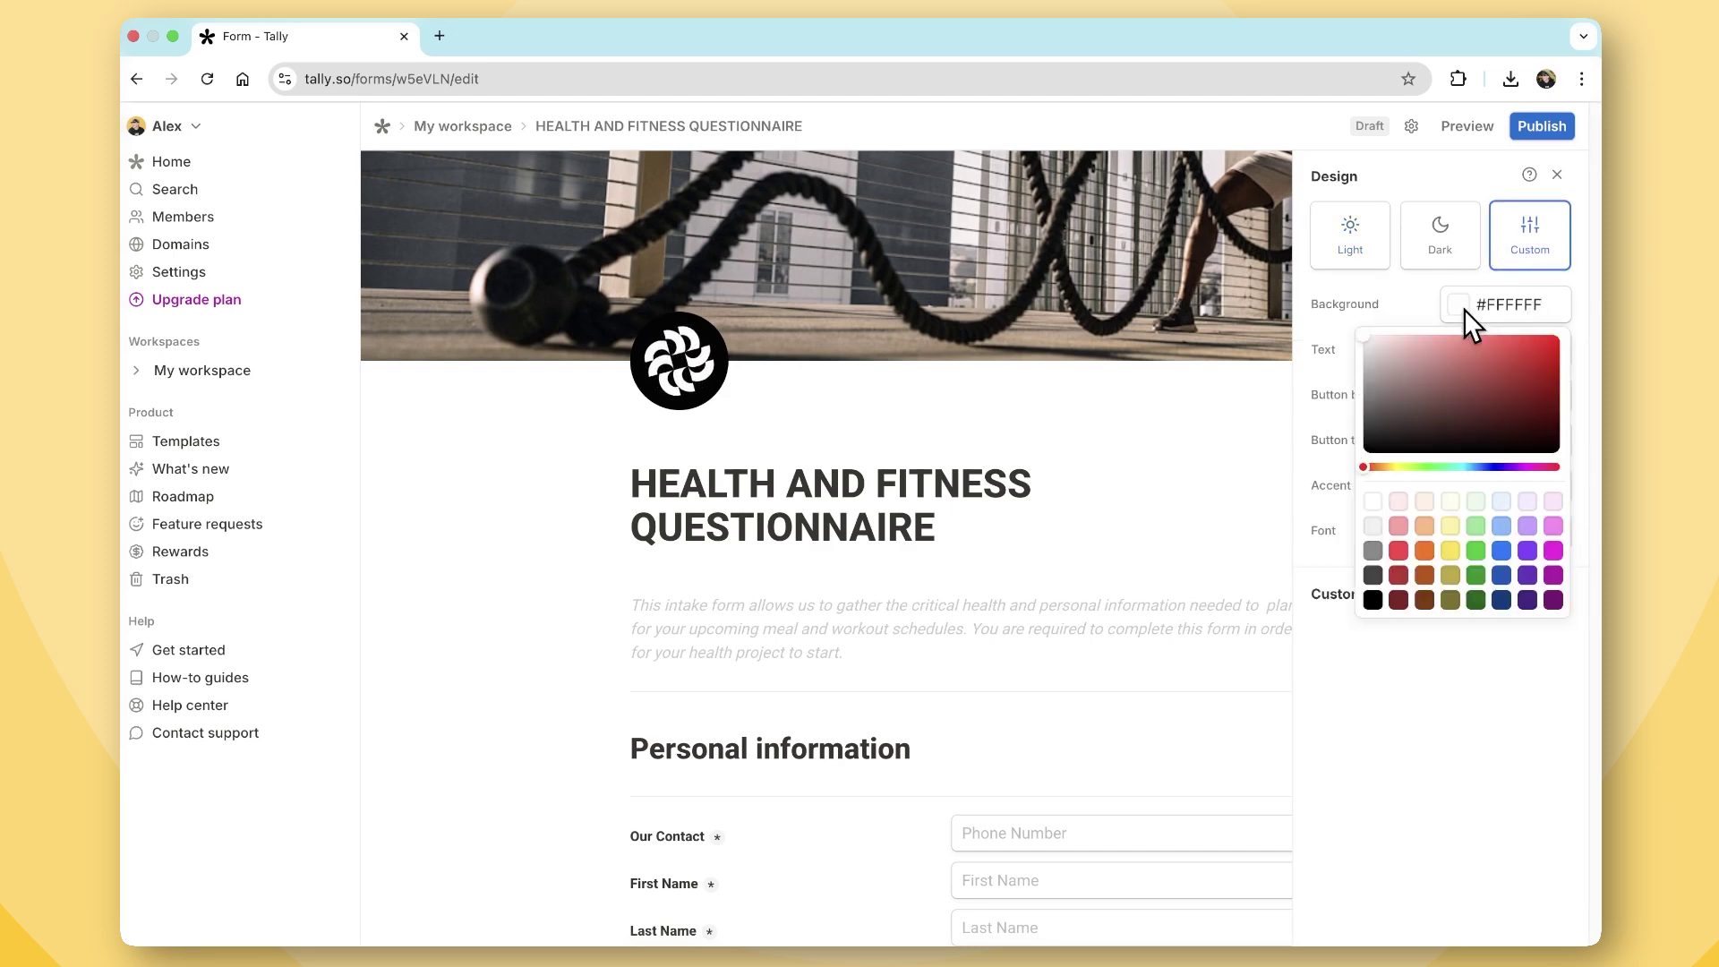
{"action": "left_click", "coordinate": [1430, 507]}
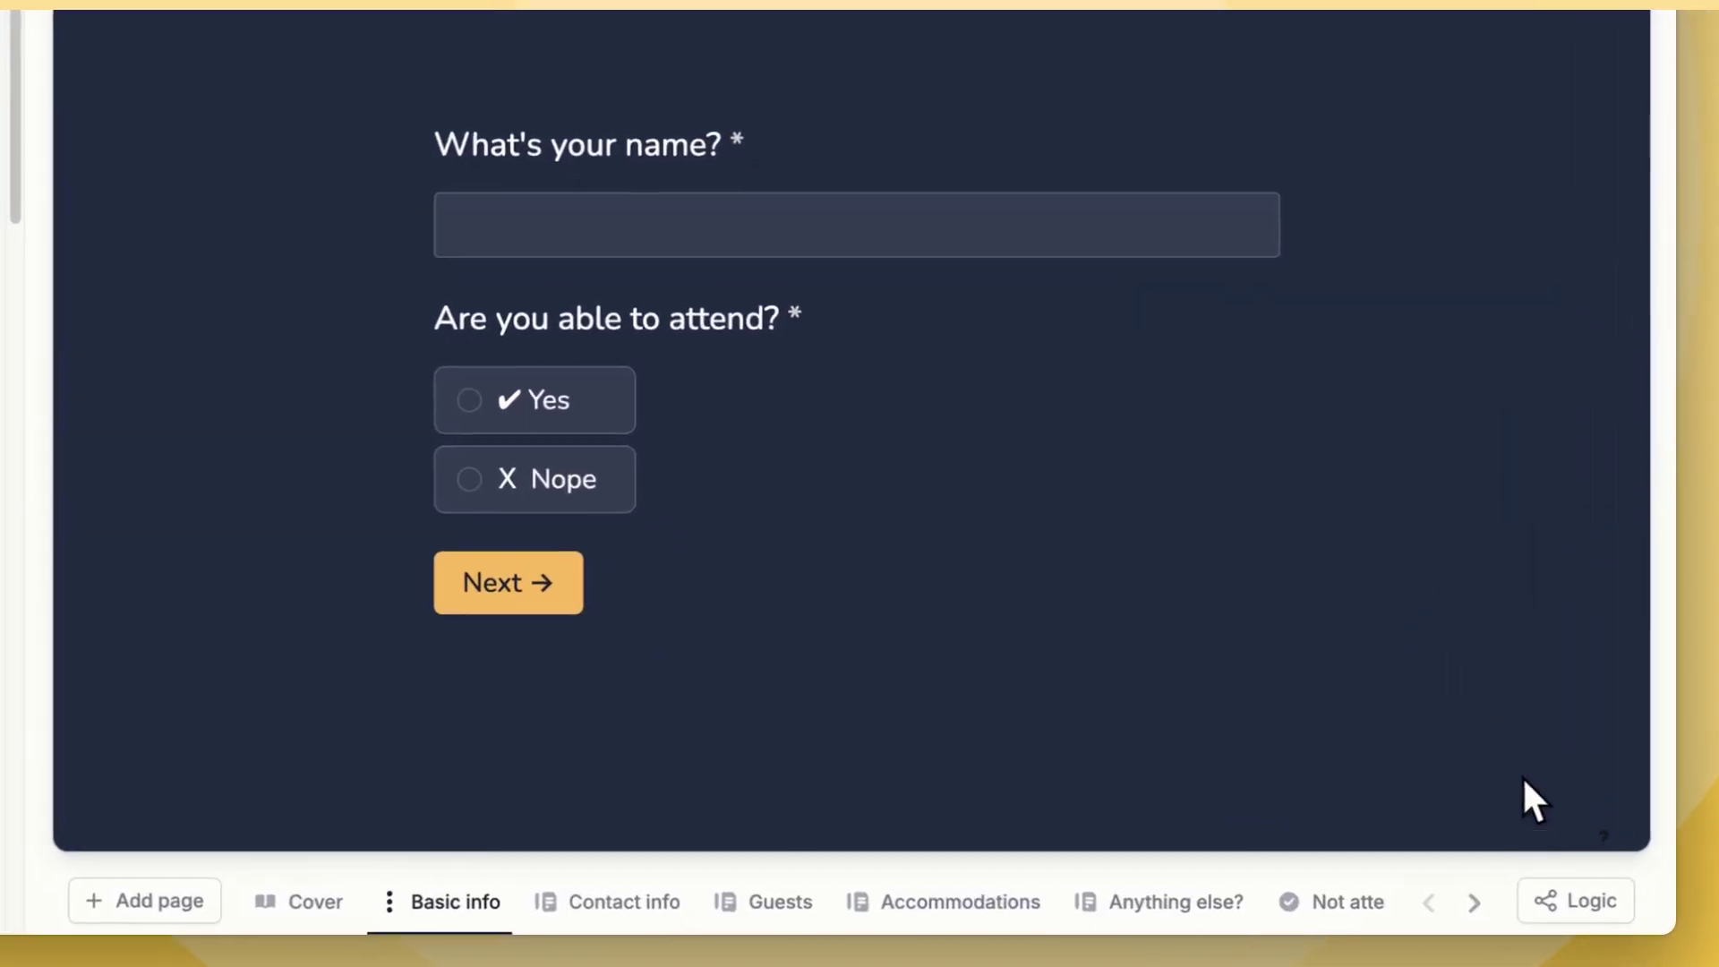
- In the logic view, set the Scoring rule condition to equal Yes and open Generate PDF
{"action": "left_click", "coordinate": [1591, 902]}
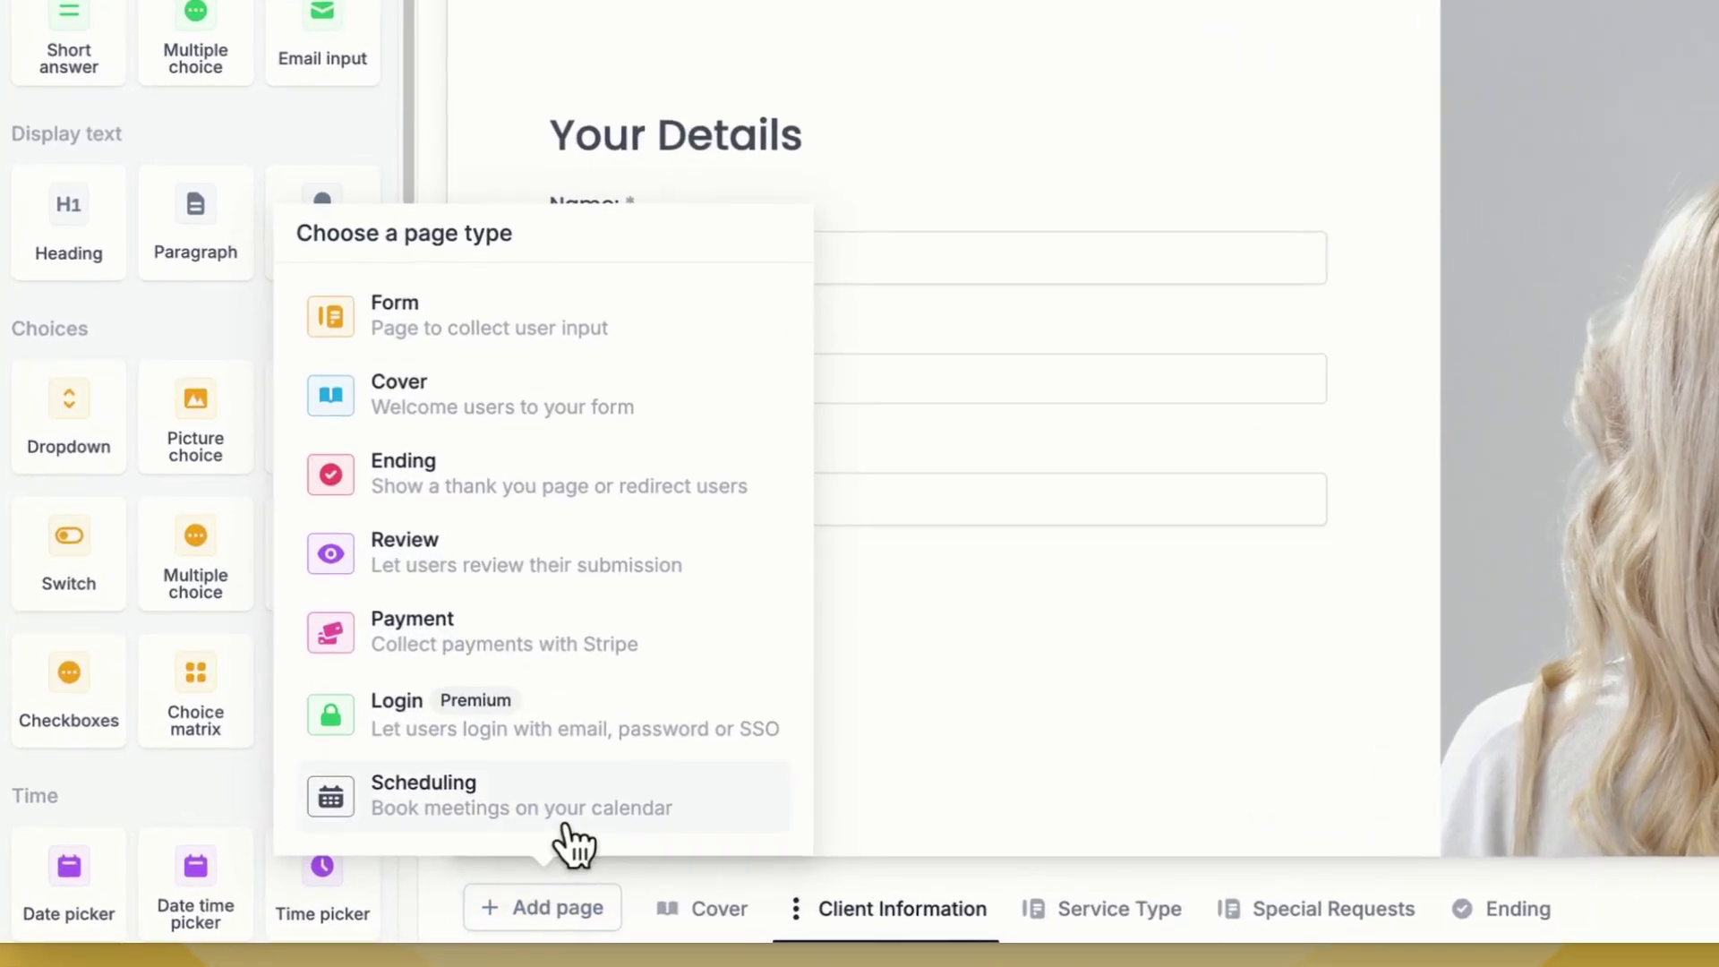
{"action": "left_click", "coordinate": [529, 838]}
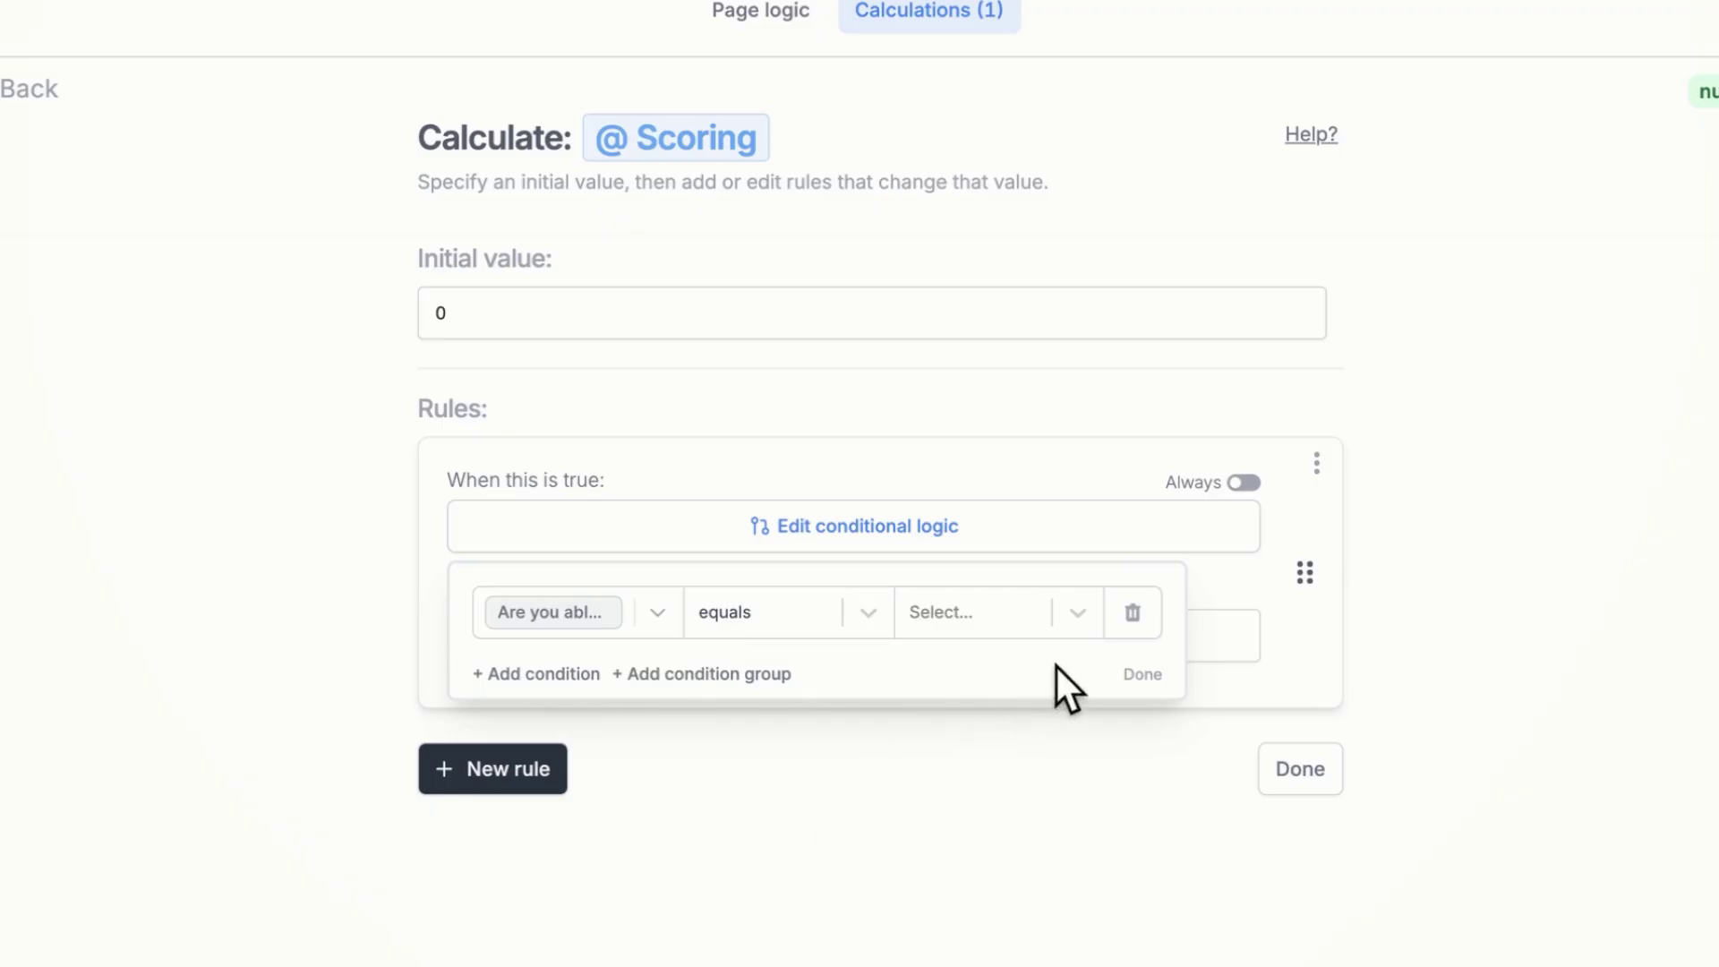
{"action": "left_click", "coordinate": [1079, 612]}
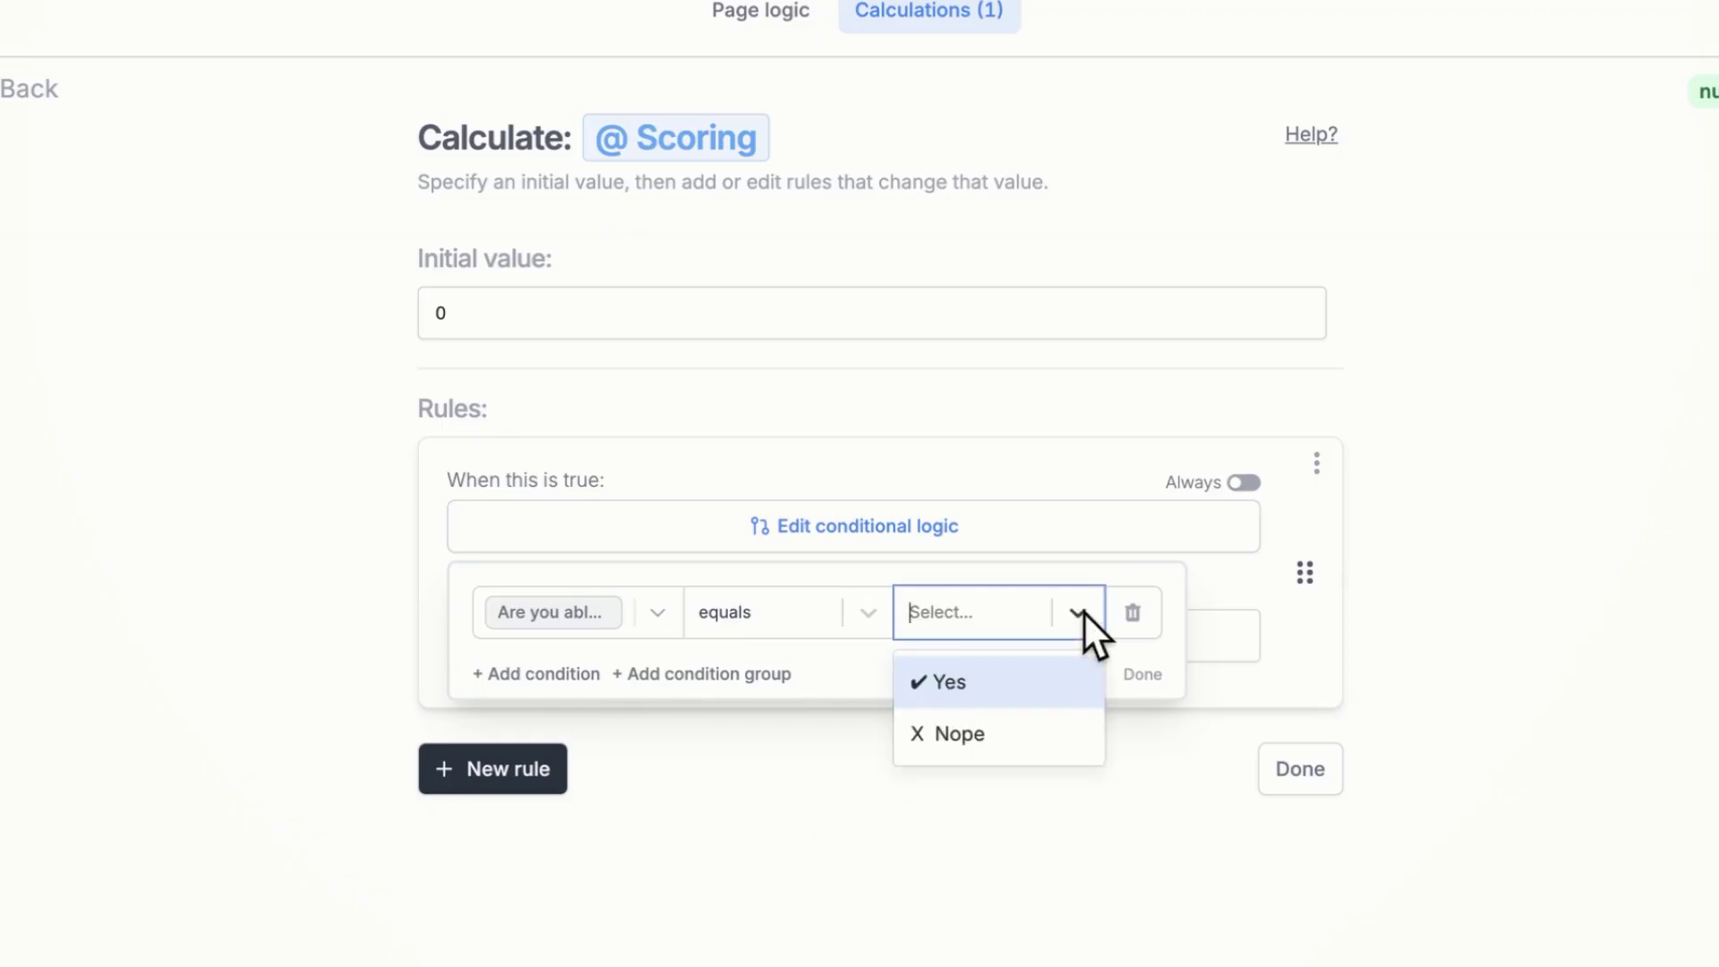
{"action": "left_click", "coordinate": [994, 685]}
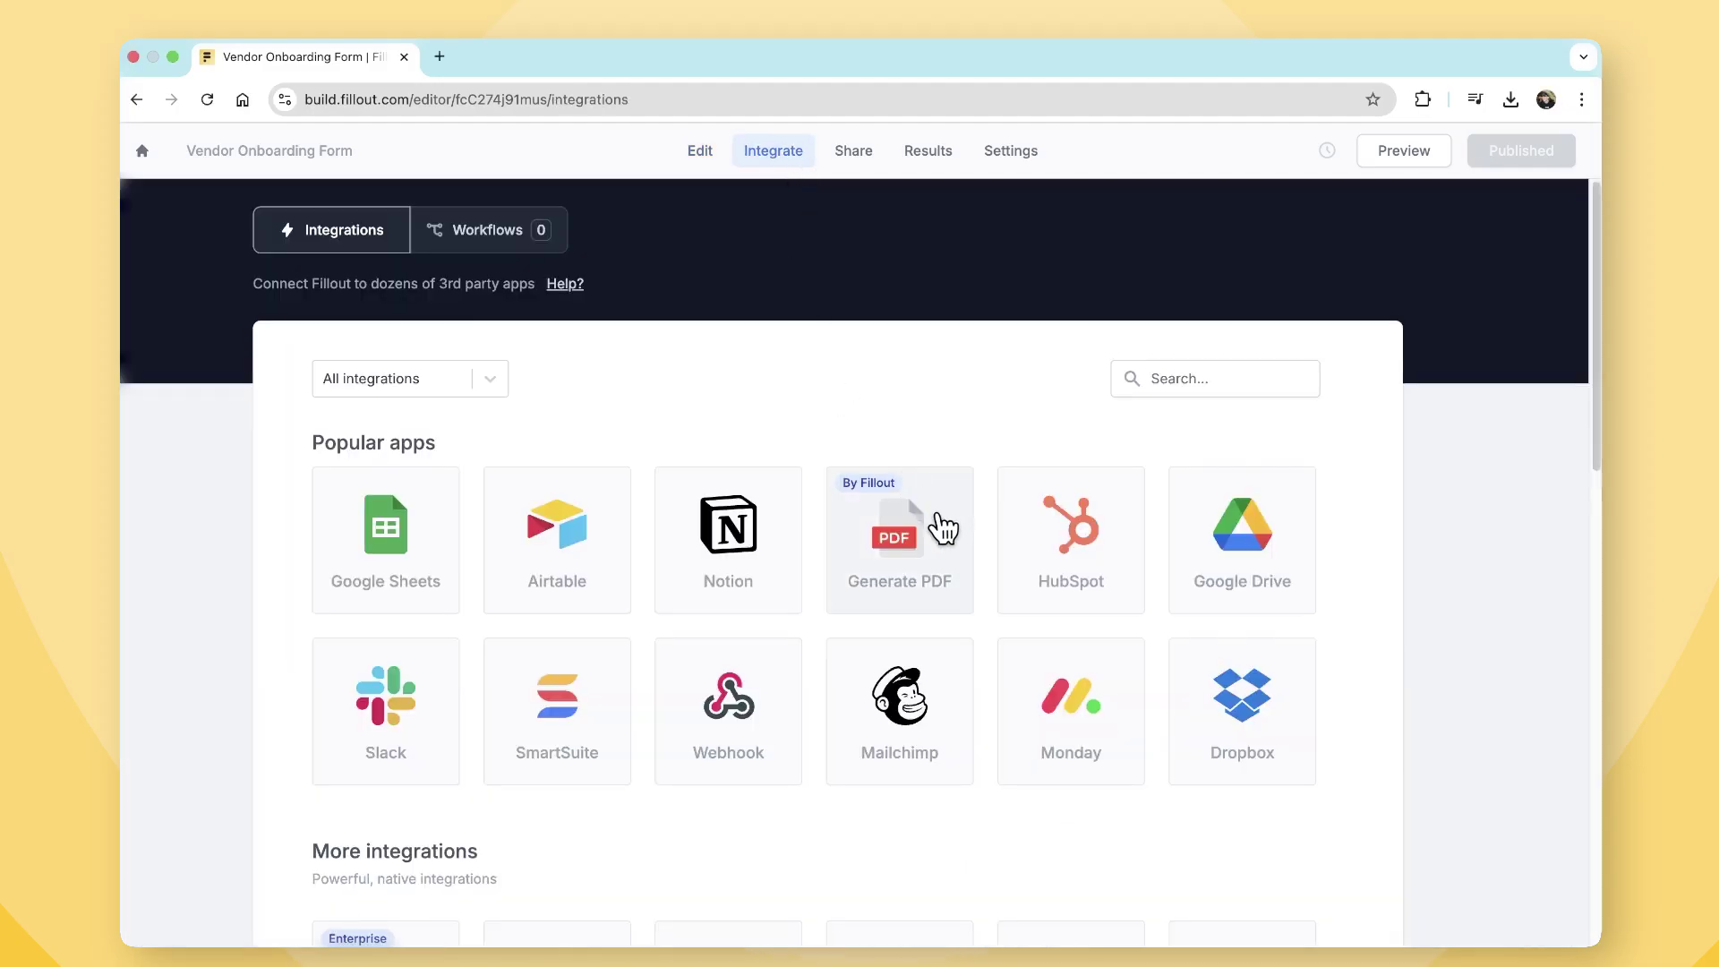
{"action": "left_click", "coordinate": [940, 528]}
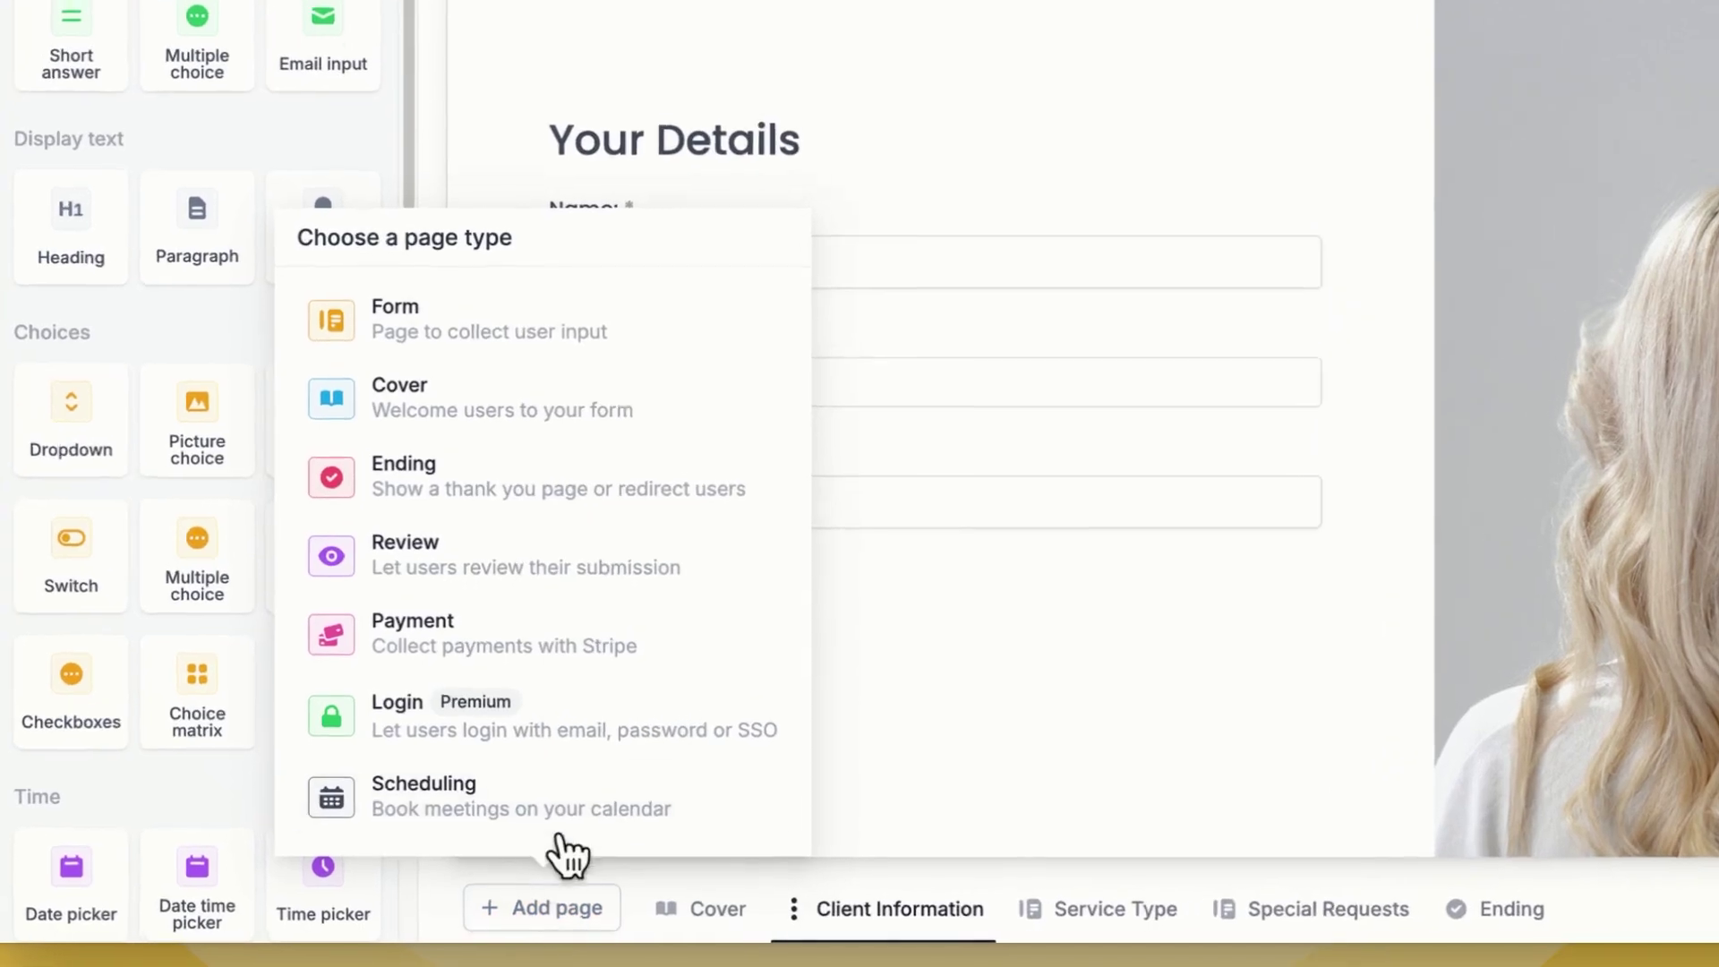
- Add a Fillout Scheduling page with a round-robin meeting, then open the Generate PDF integration
{"action": "left_click", "coordinate": [522, 949]}
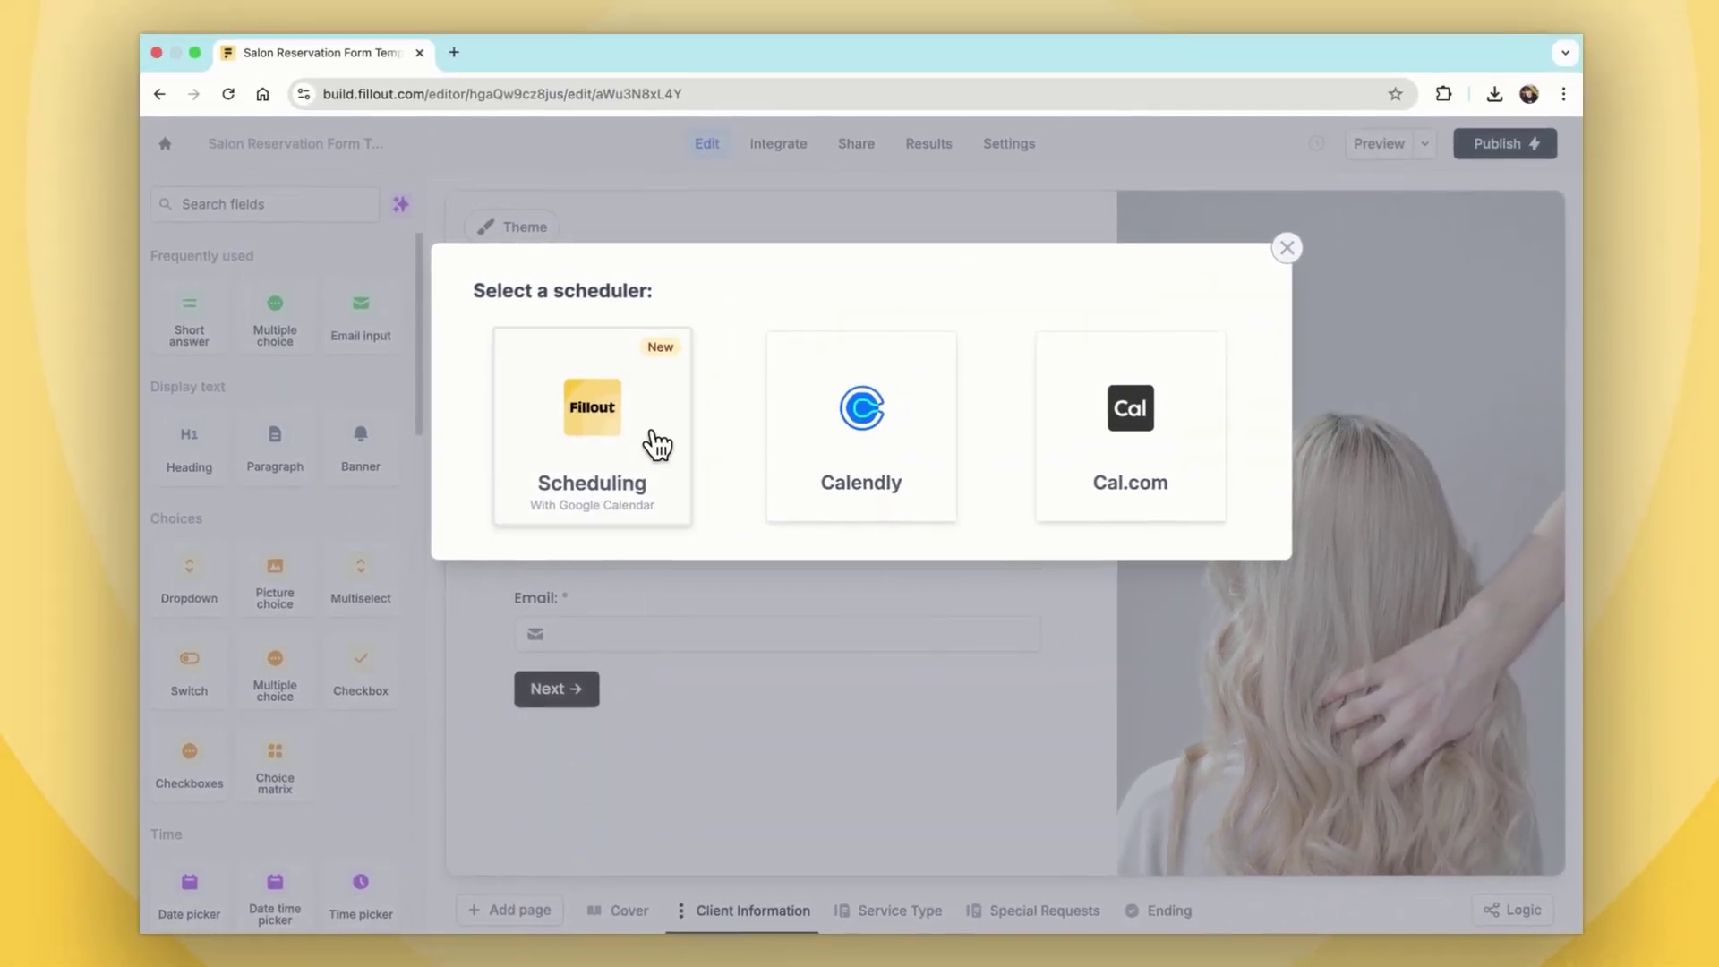
{"action": "left_click", "coordinate": [761, 207]}
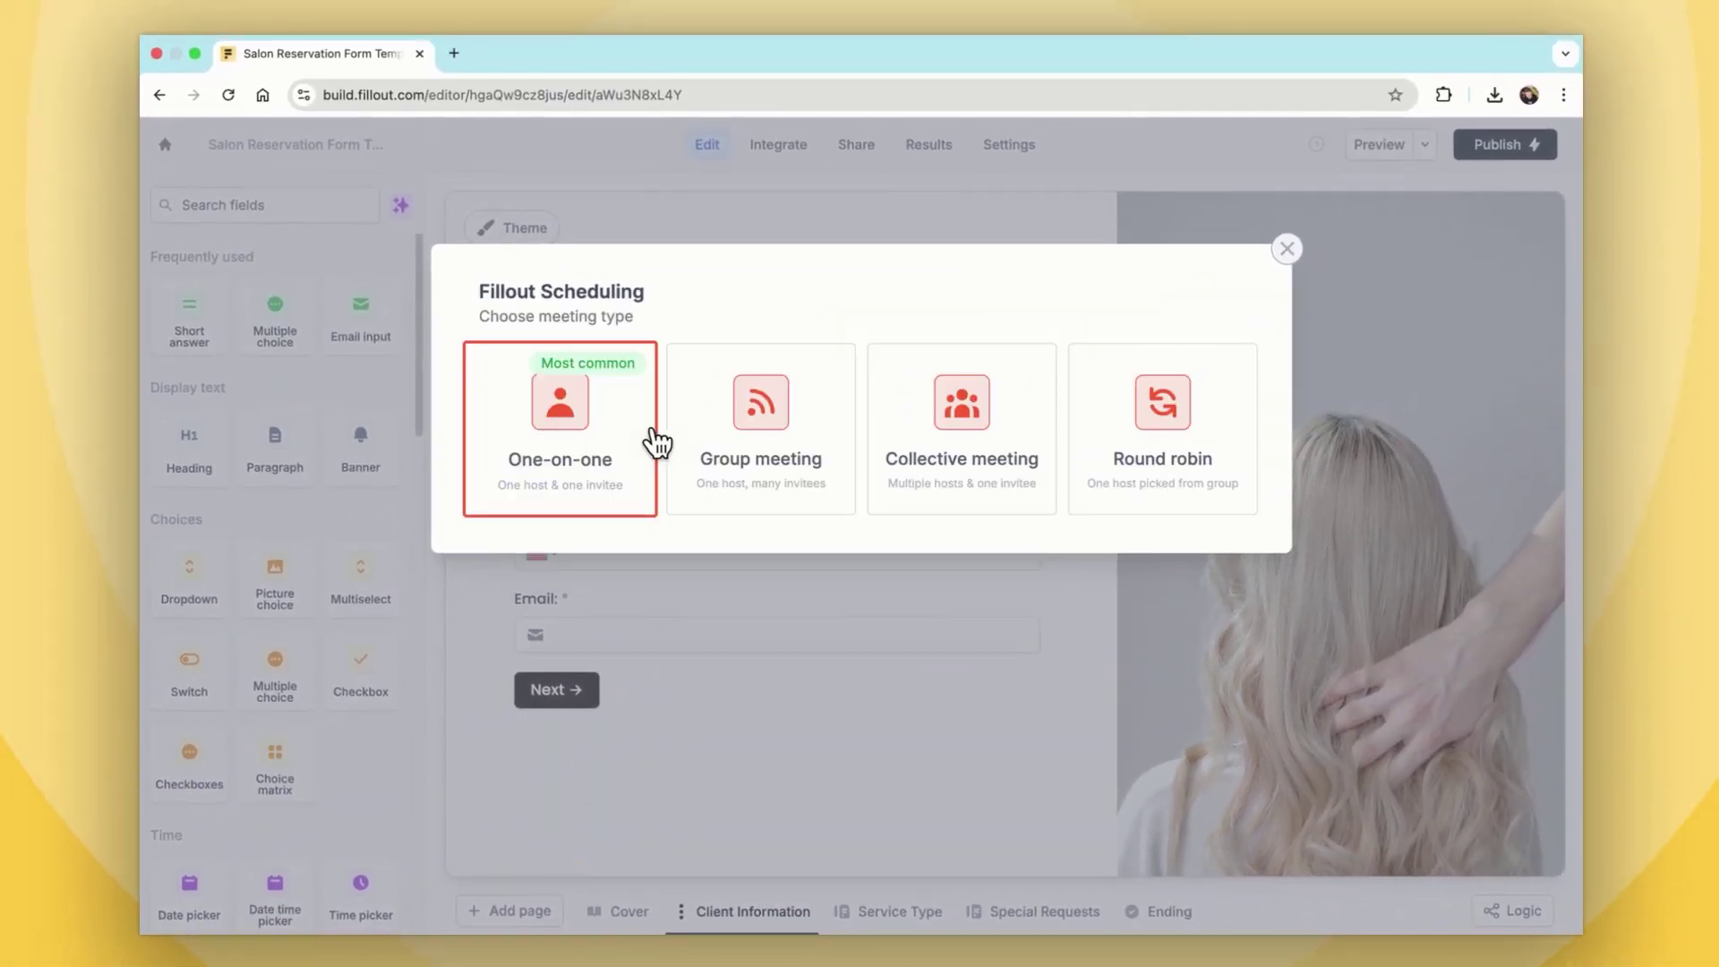
{"action": "left_click", "coordinate": [1150, 501]}
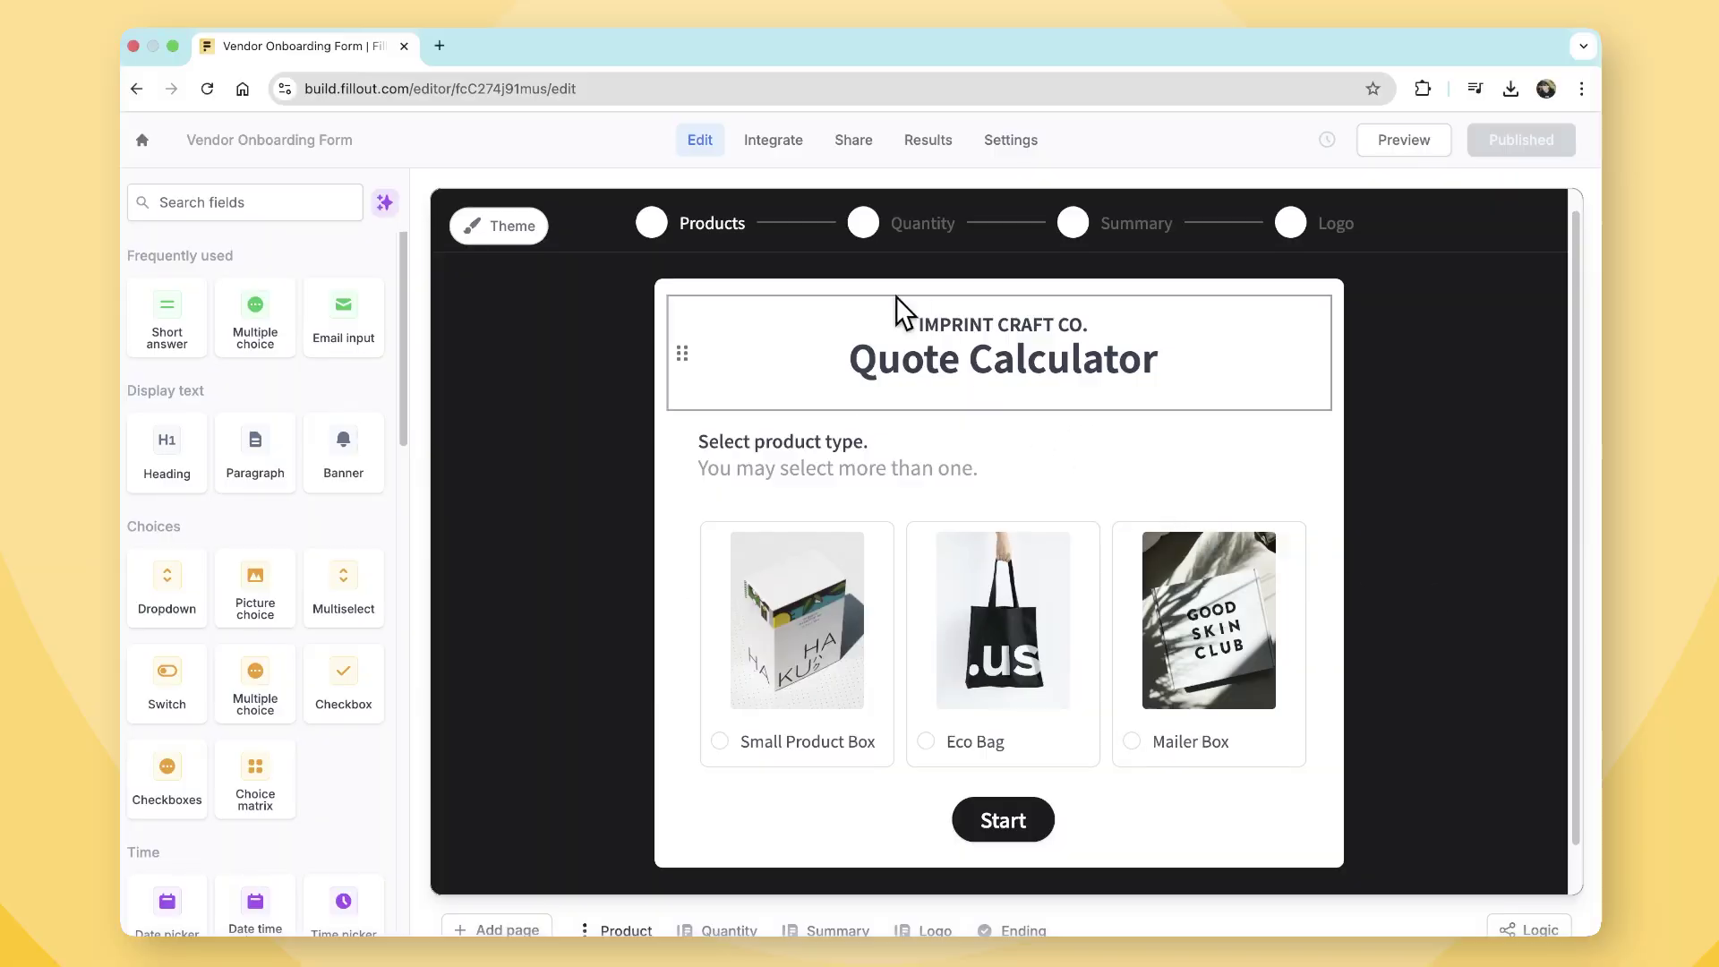
{"action": "left_click", "coordinate": [794, 150]}
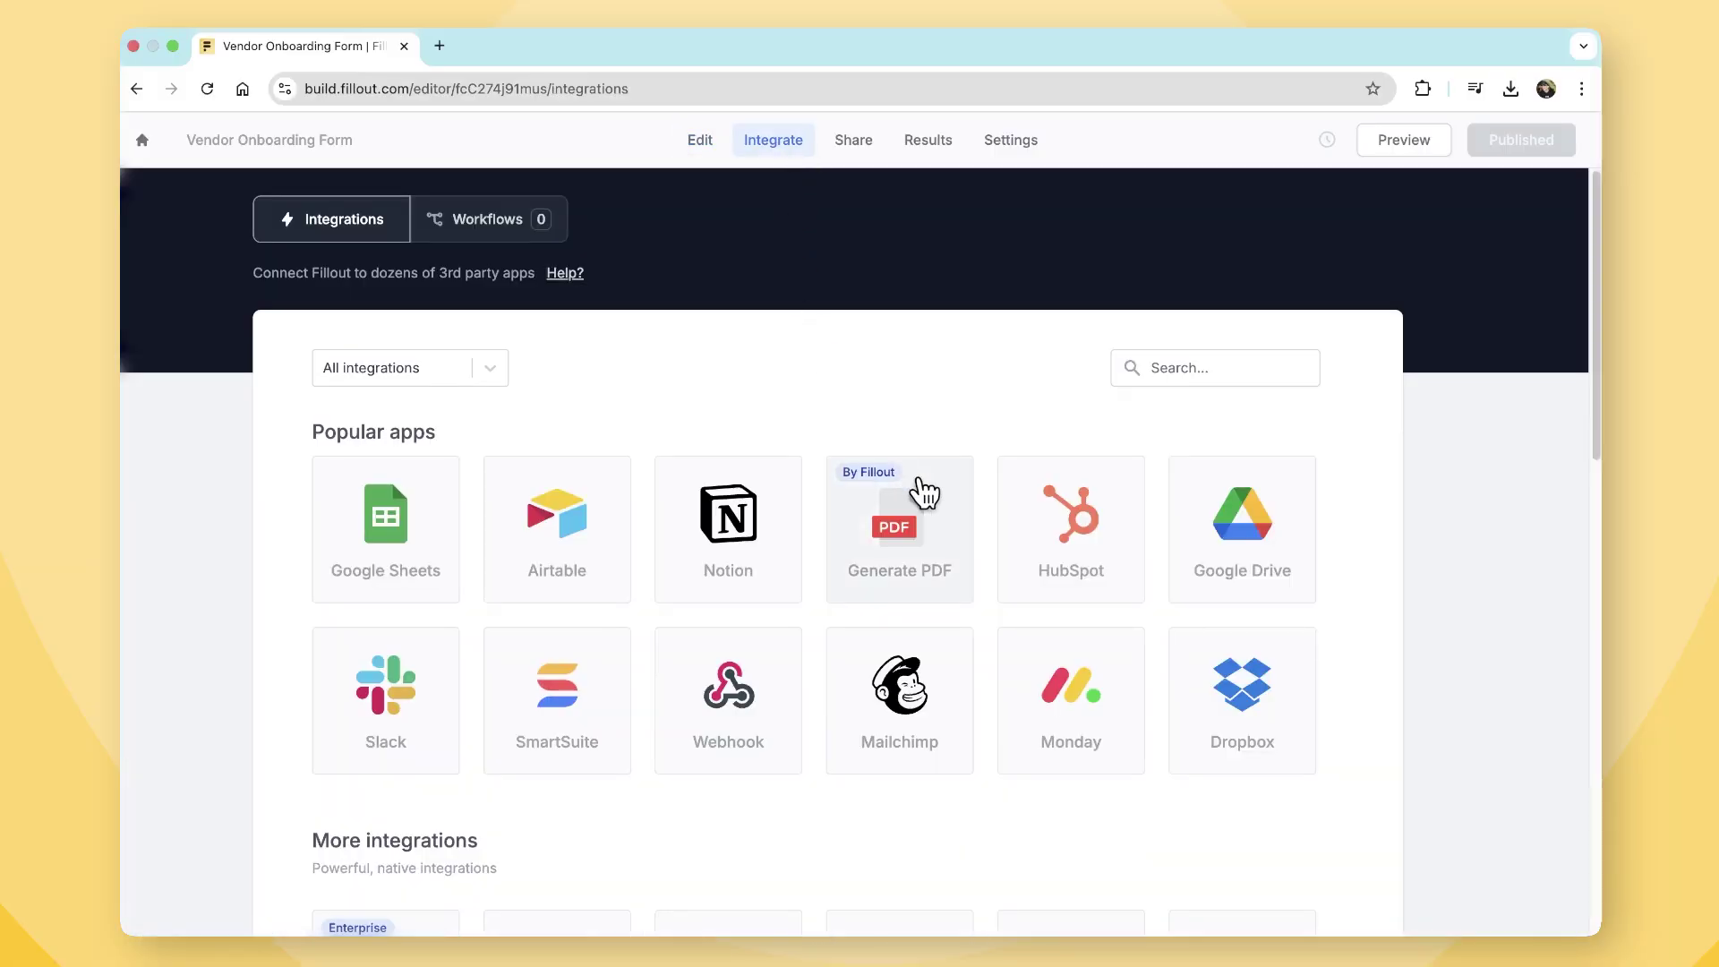
{"action": "left_click", "coordinate": [943, 518]}
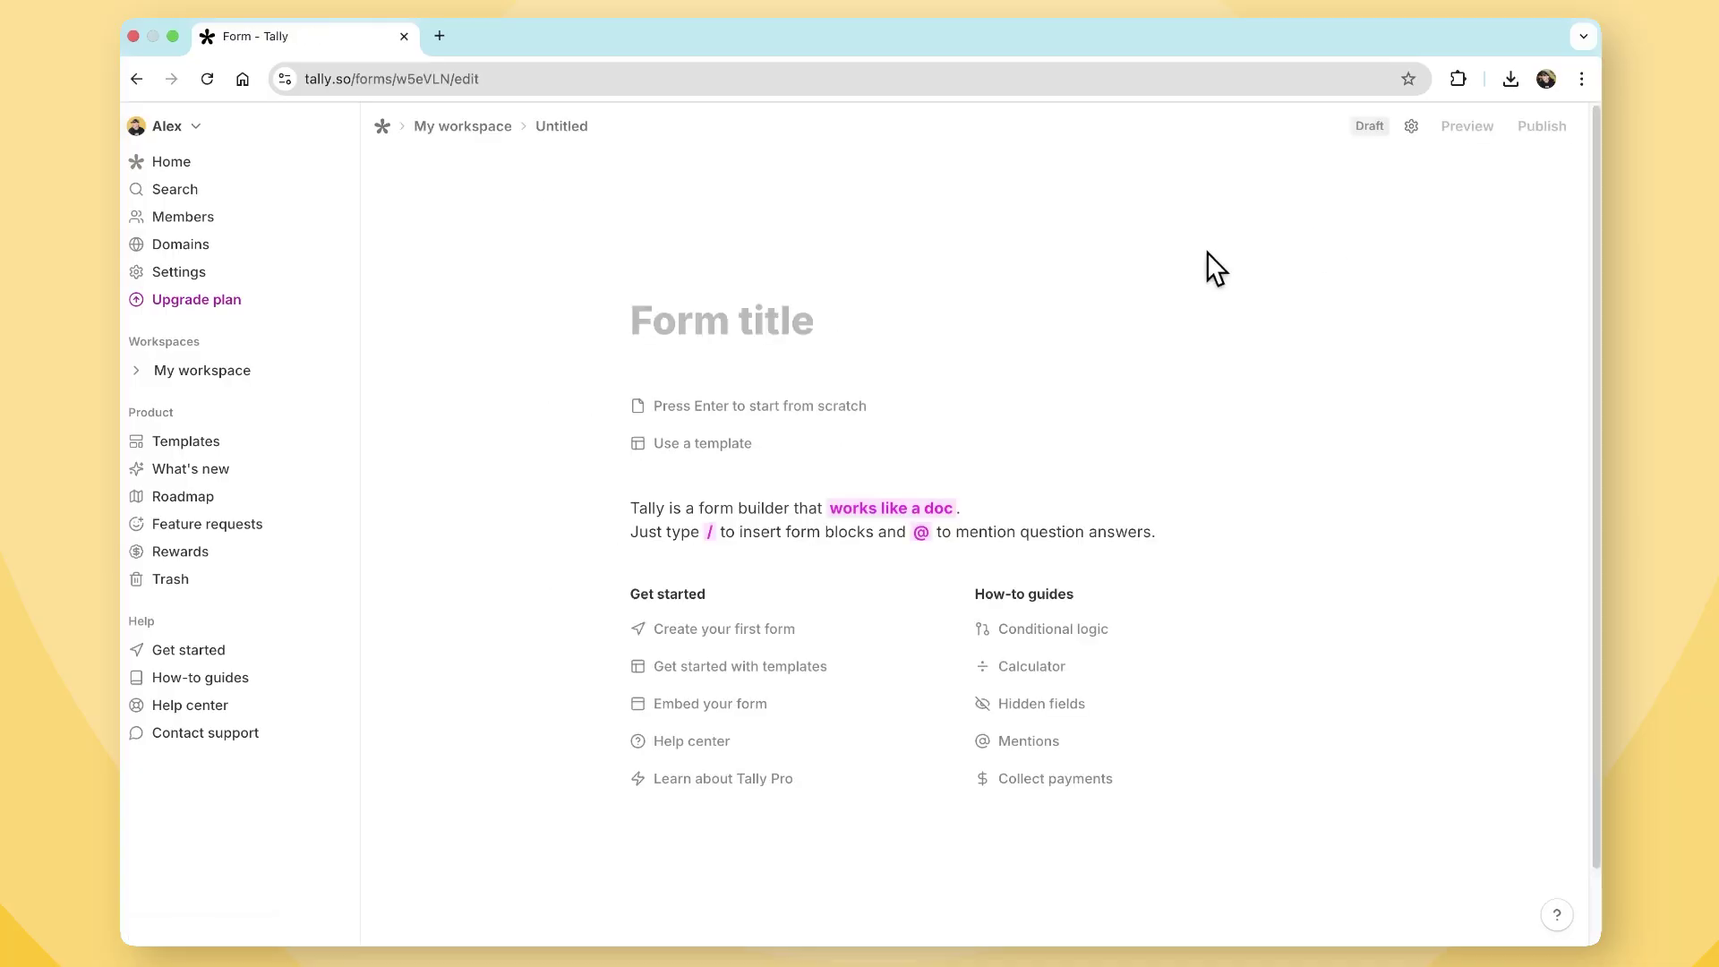
- Start a new form from the Fitness Form template and open its design font setting
{"action": "left_click", "coordinate": [703, 441]}
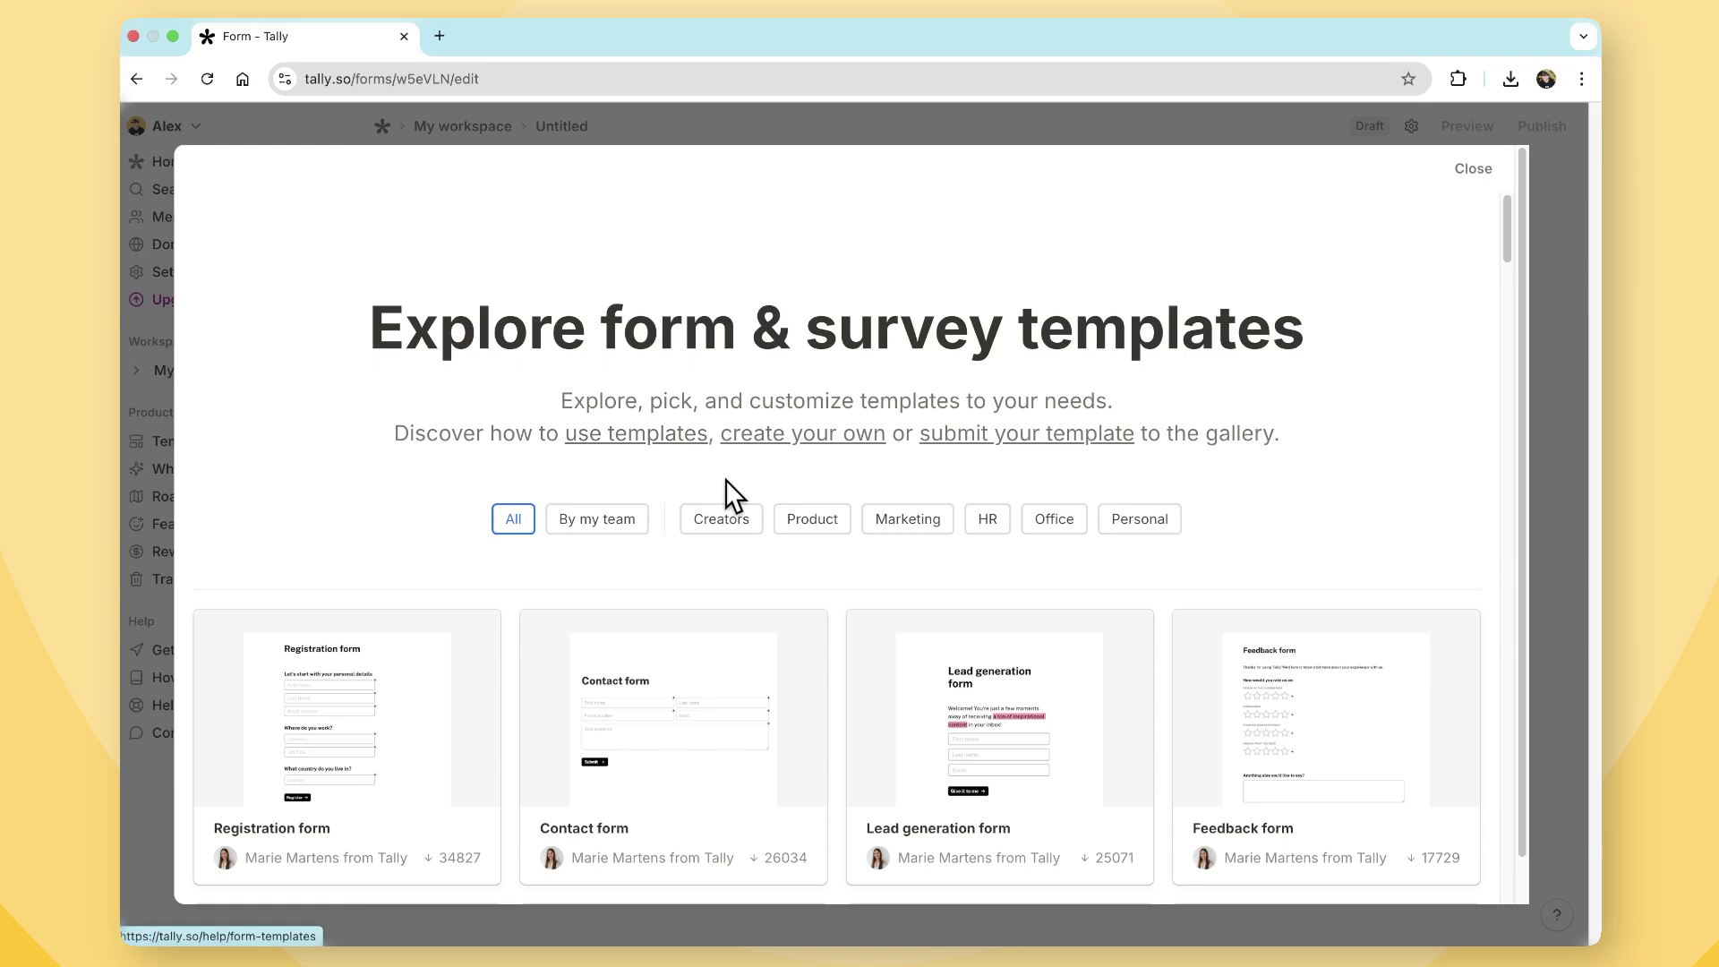
{"action": "scroll", "coordinate": [1028, 678], "scroll_direction": "down", "scroll_amount": 5}
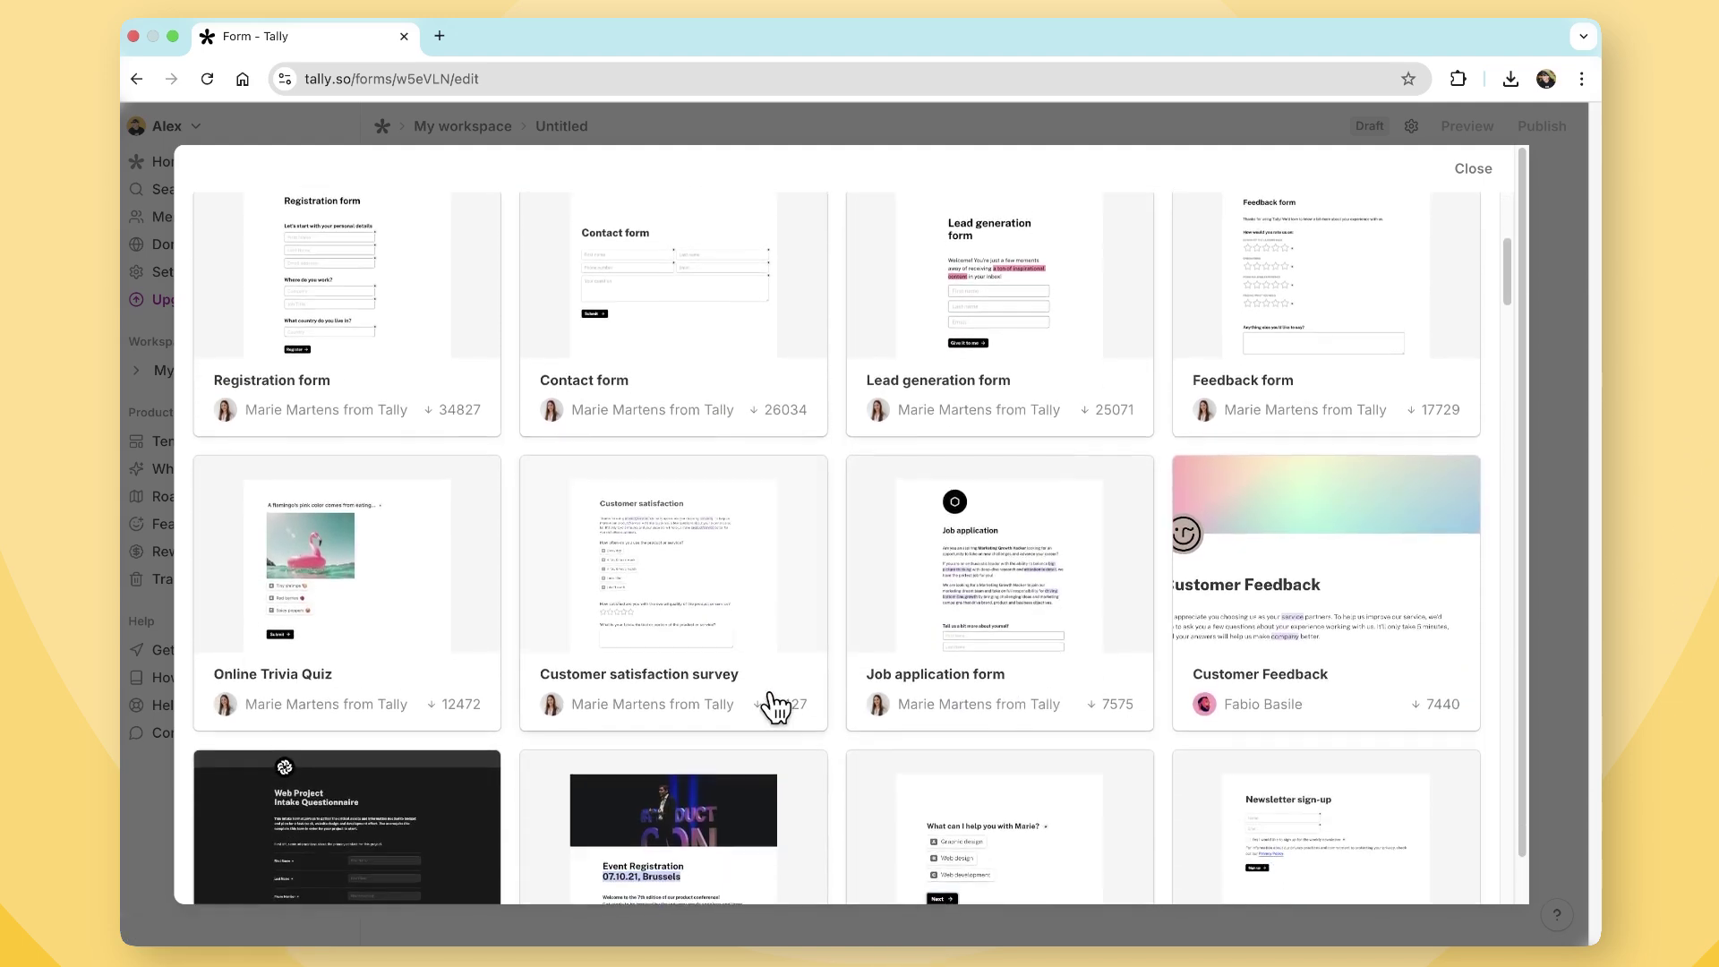
{"action": "scroll", "coordinate": [775, 706], "scroll_direction": "down", "scroll_amount": 5}
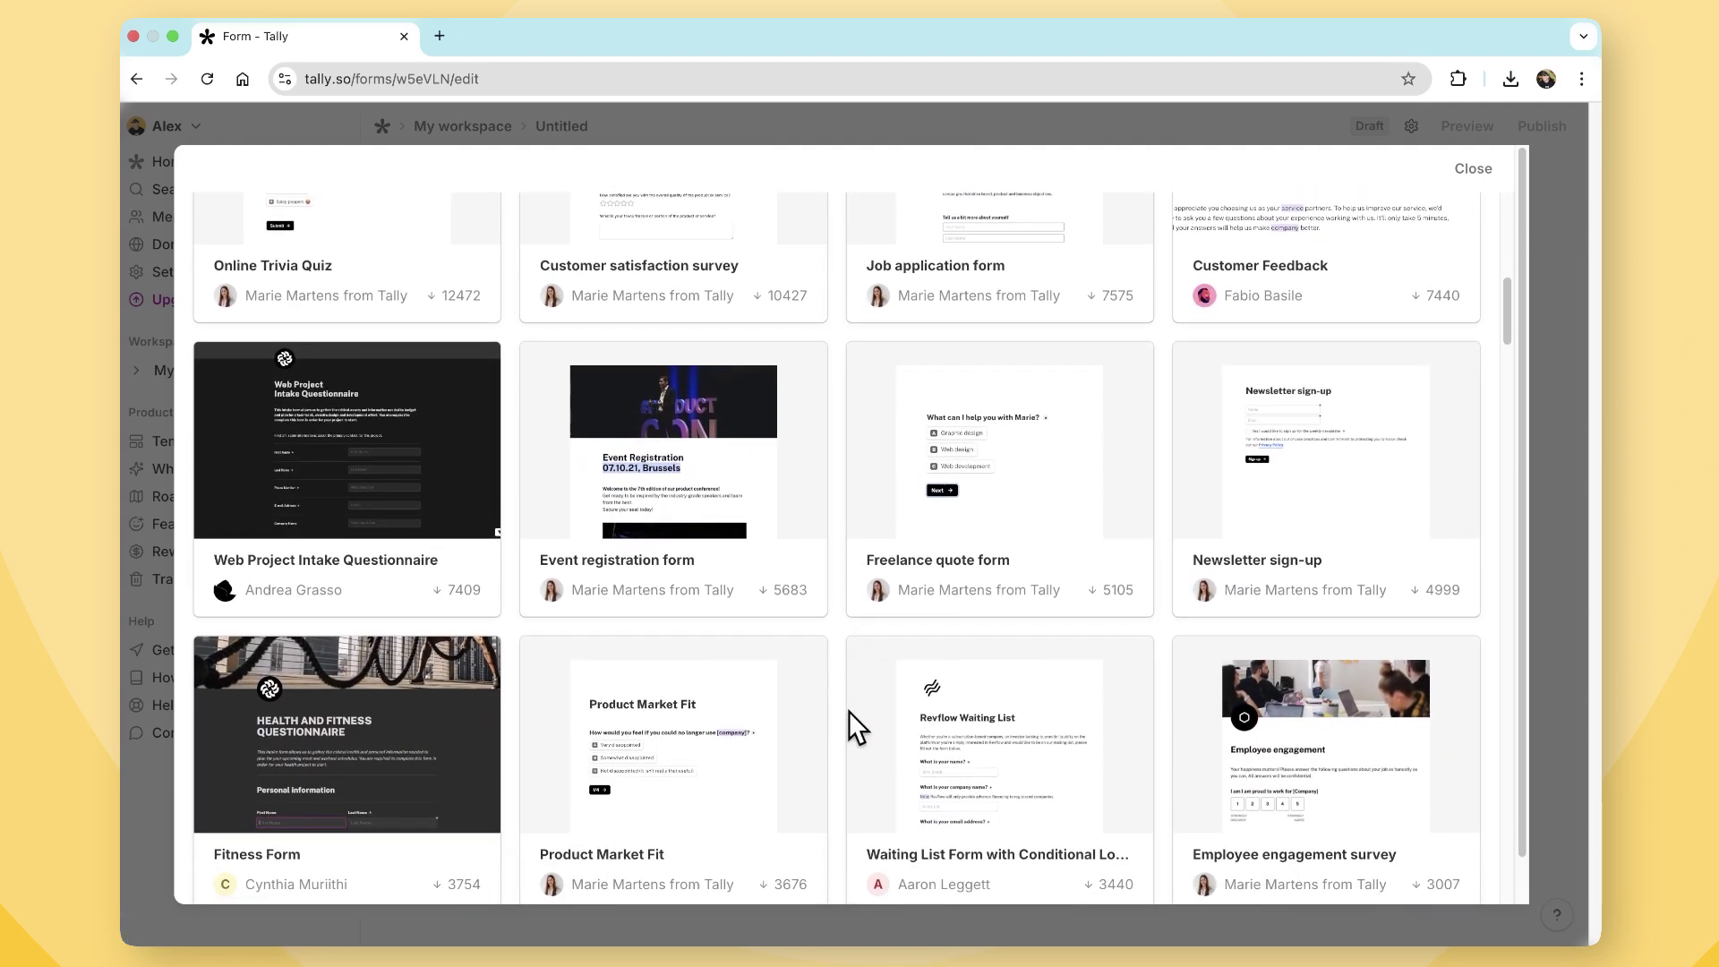
{"action": "left_click", "coordinate": [427, 740]}
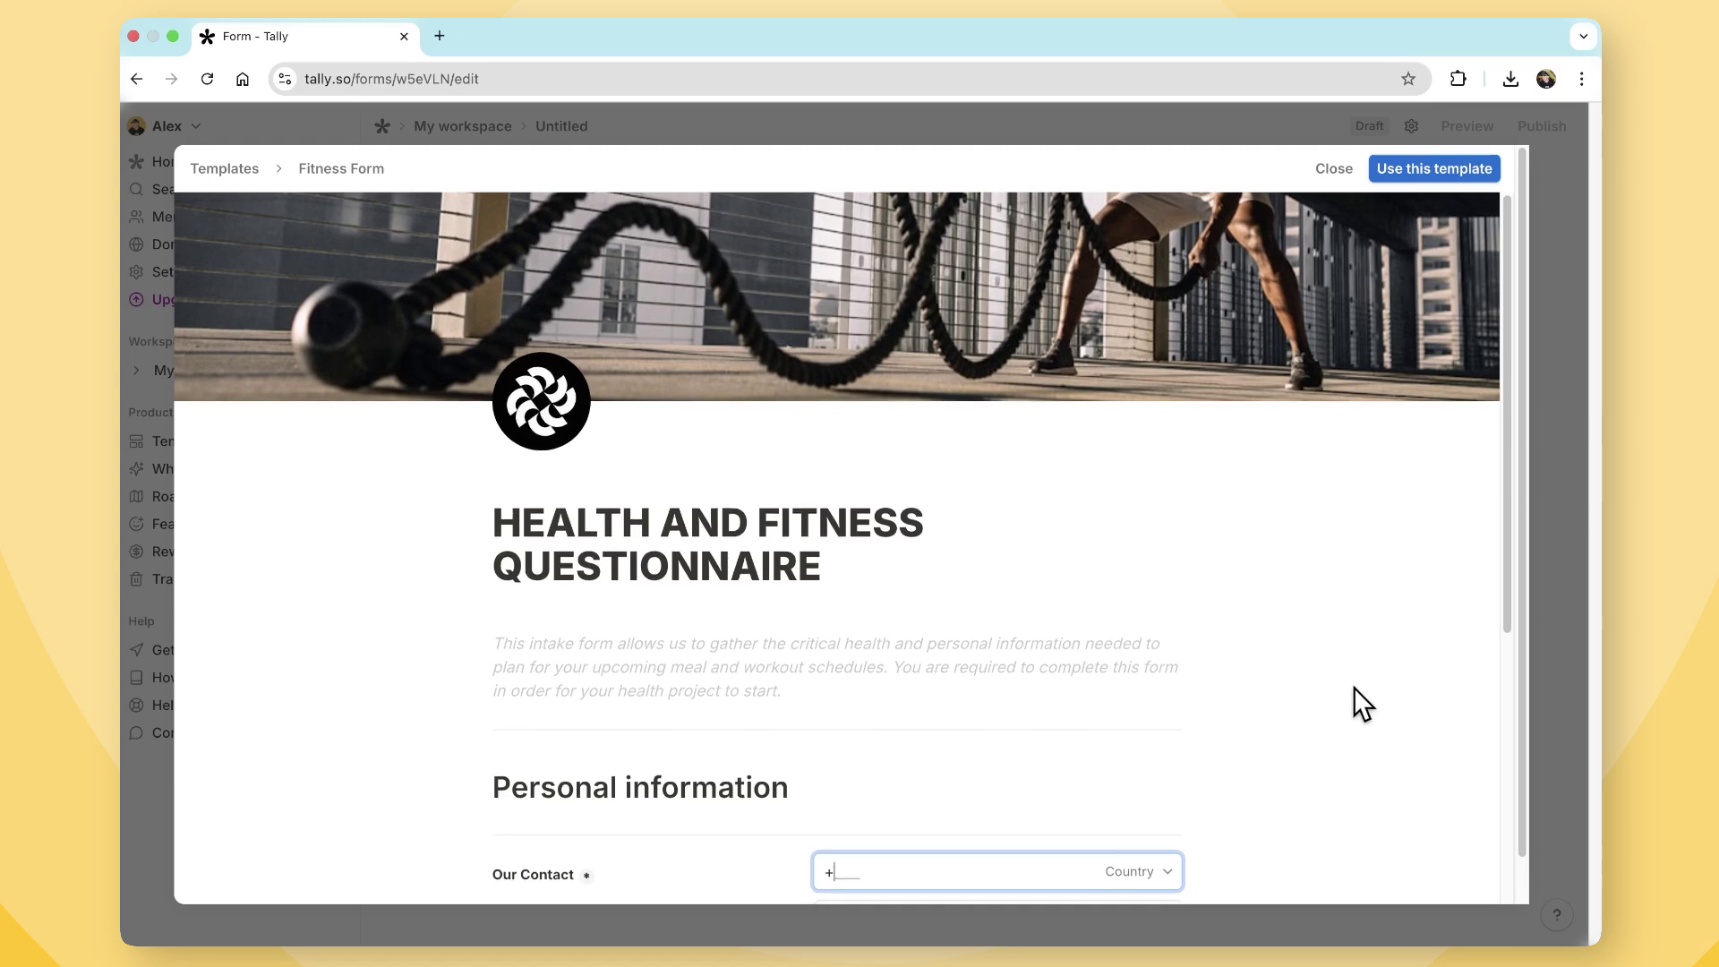
{"action": "scroll", "coordinate": [1354, 685], "scroll_direction": "down", "scroll_amount": 6}
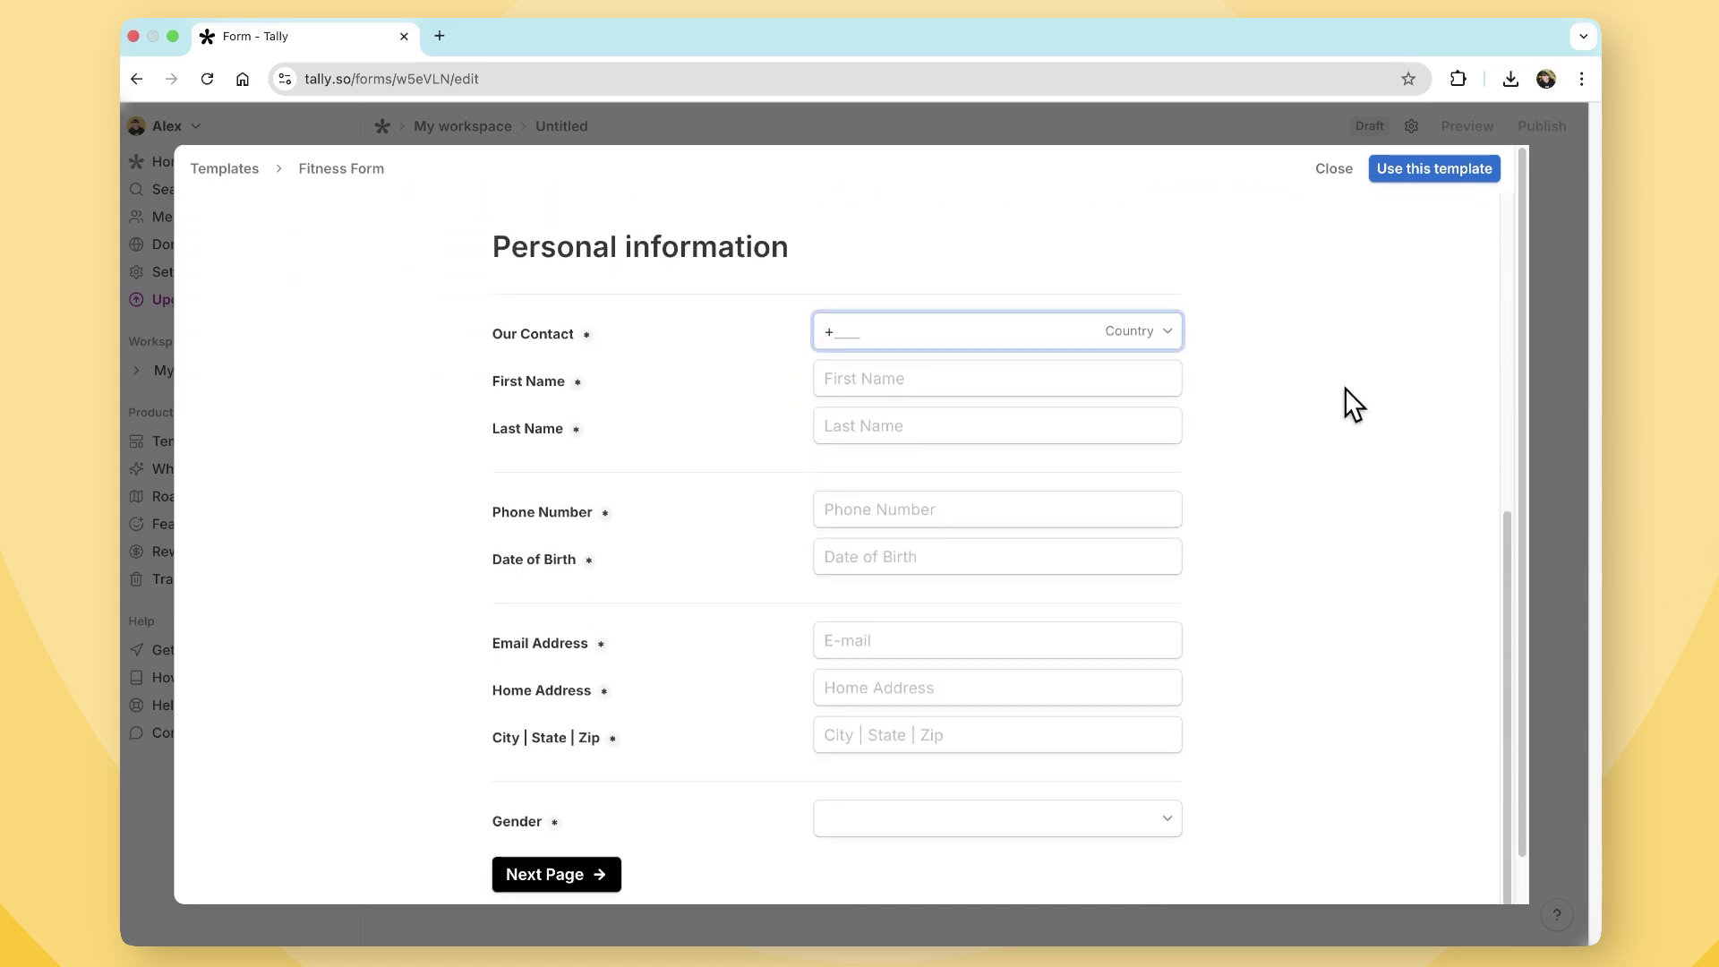
{"action": "left_click", "coordinate": [1419, 174]}
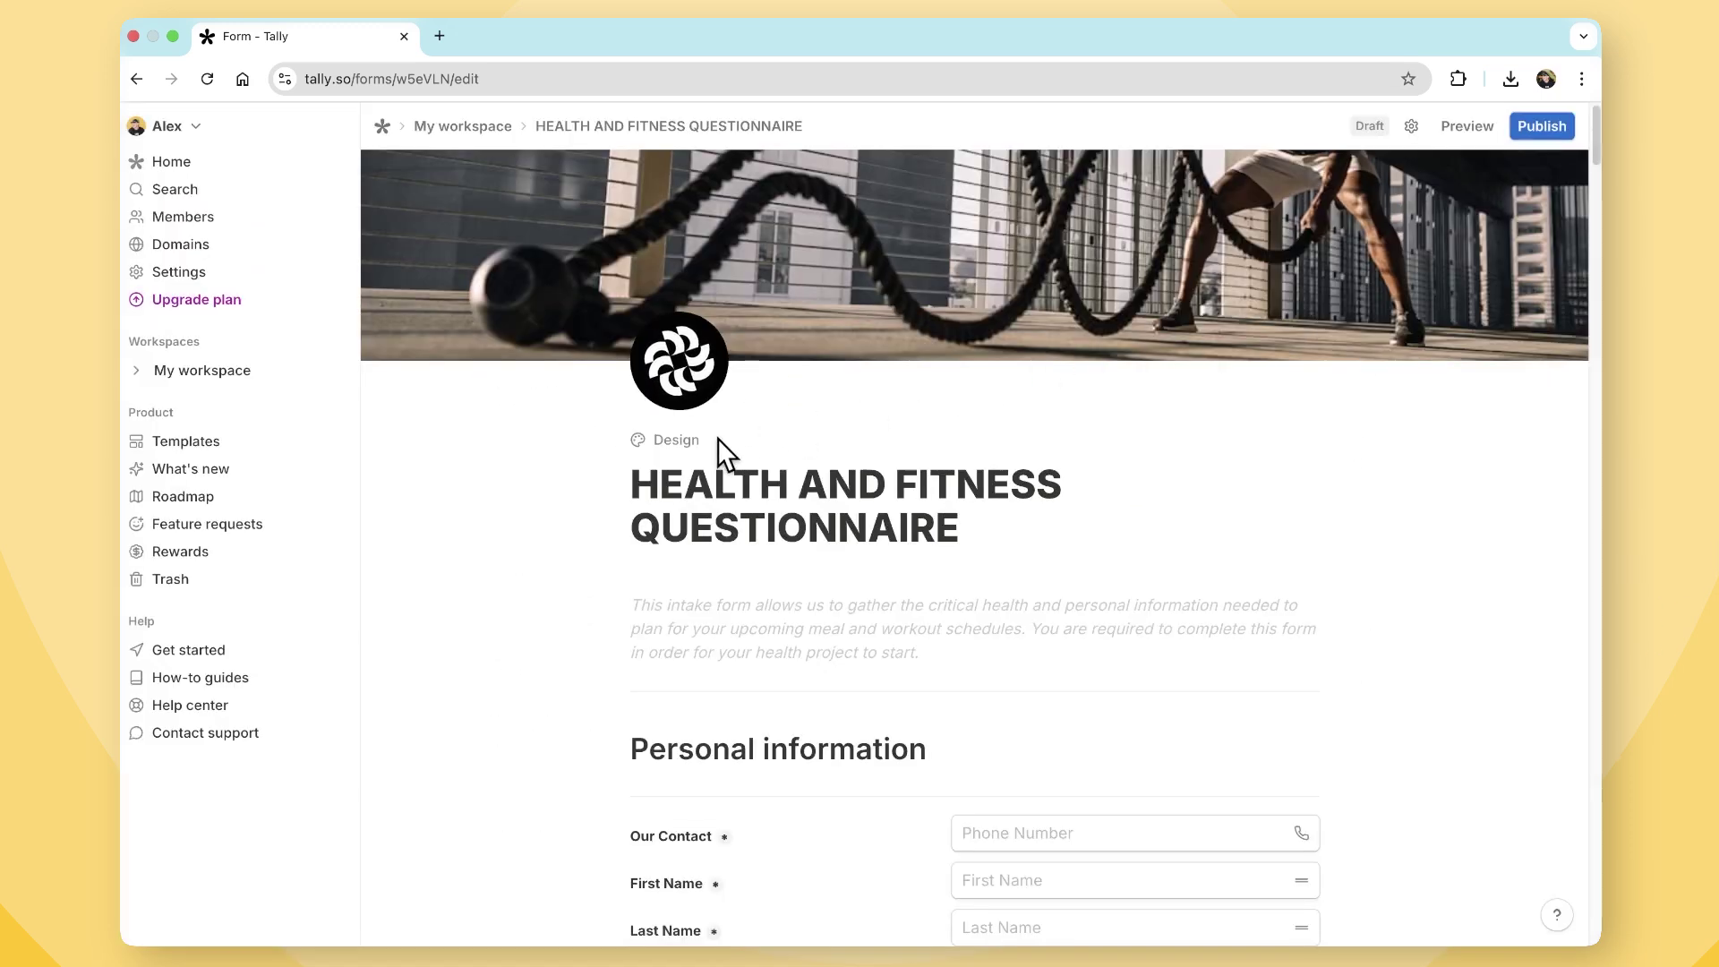
{"action": "left_click", "coordinate": [695, 445]}
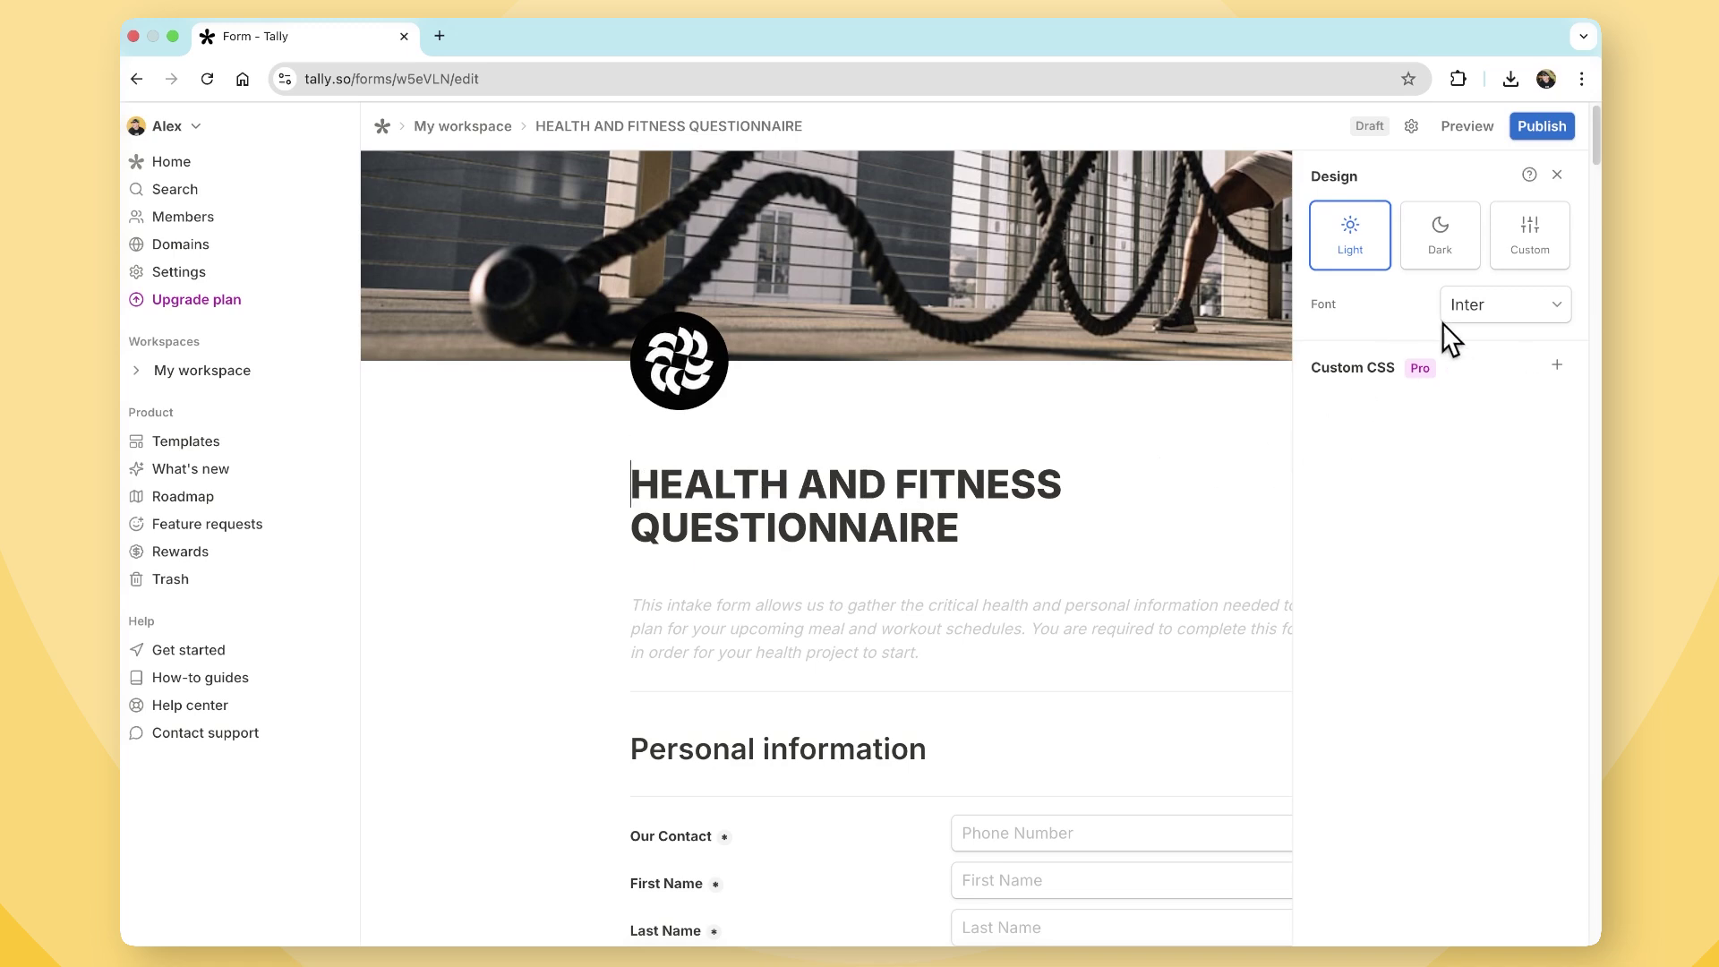
{"action": "left_click", "coordinate": [1537, 320]}
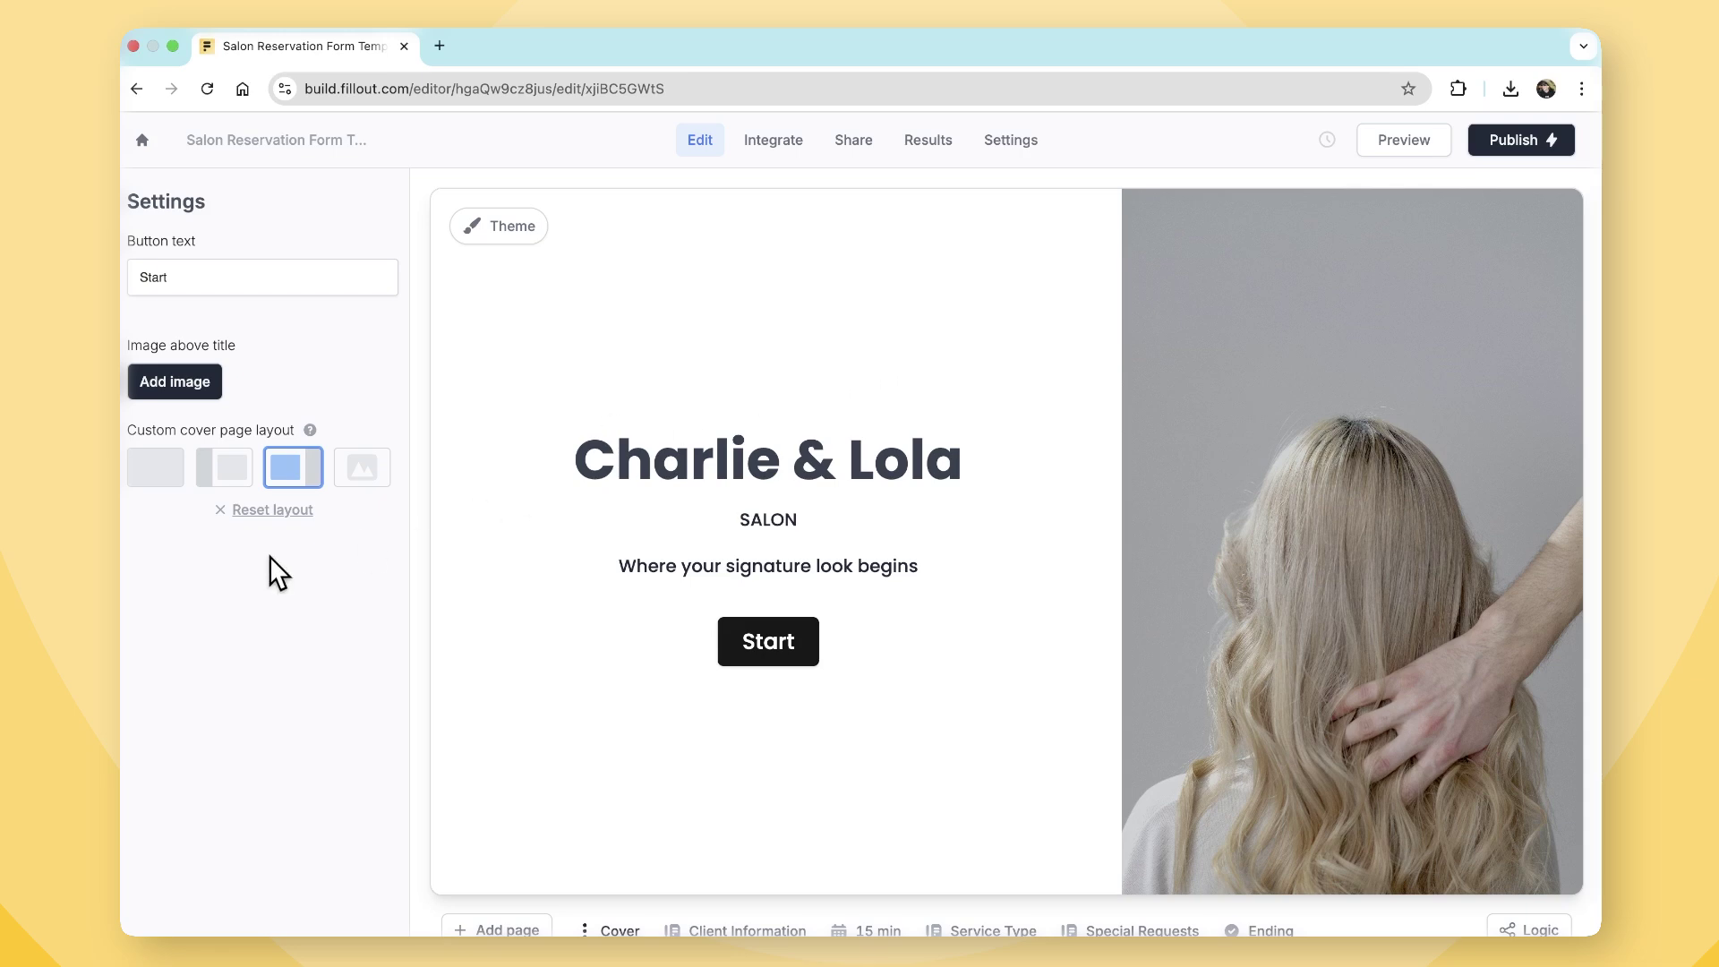
- Try each salon cover page layout, then put the photo back on the right
{"action": "left_click", "coordinate": [158, 469]}
{"action": "left_click", "coordinate": [226, 473]}
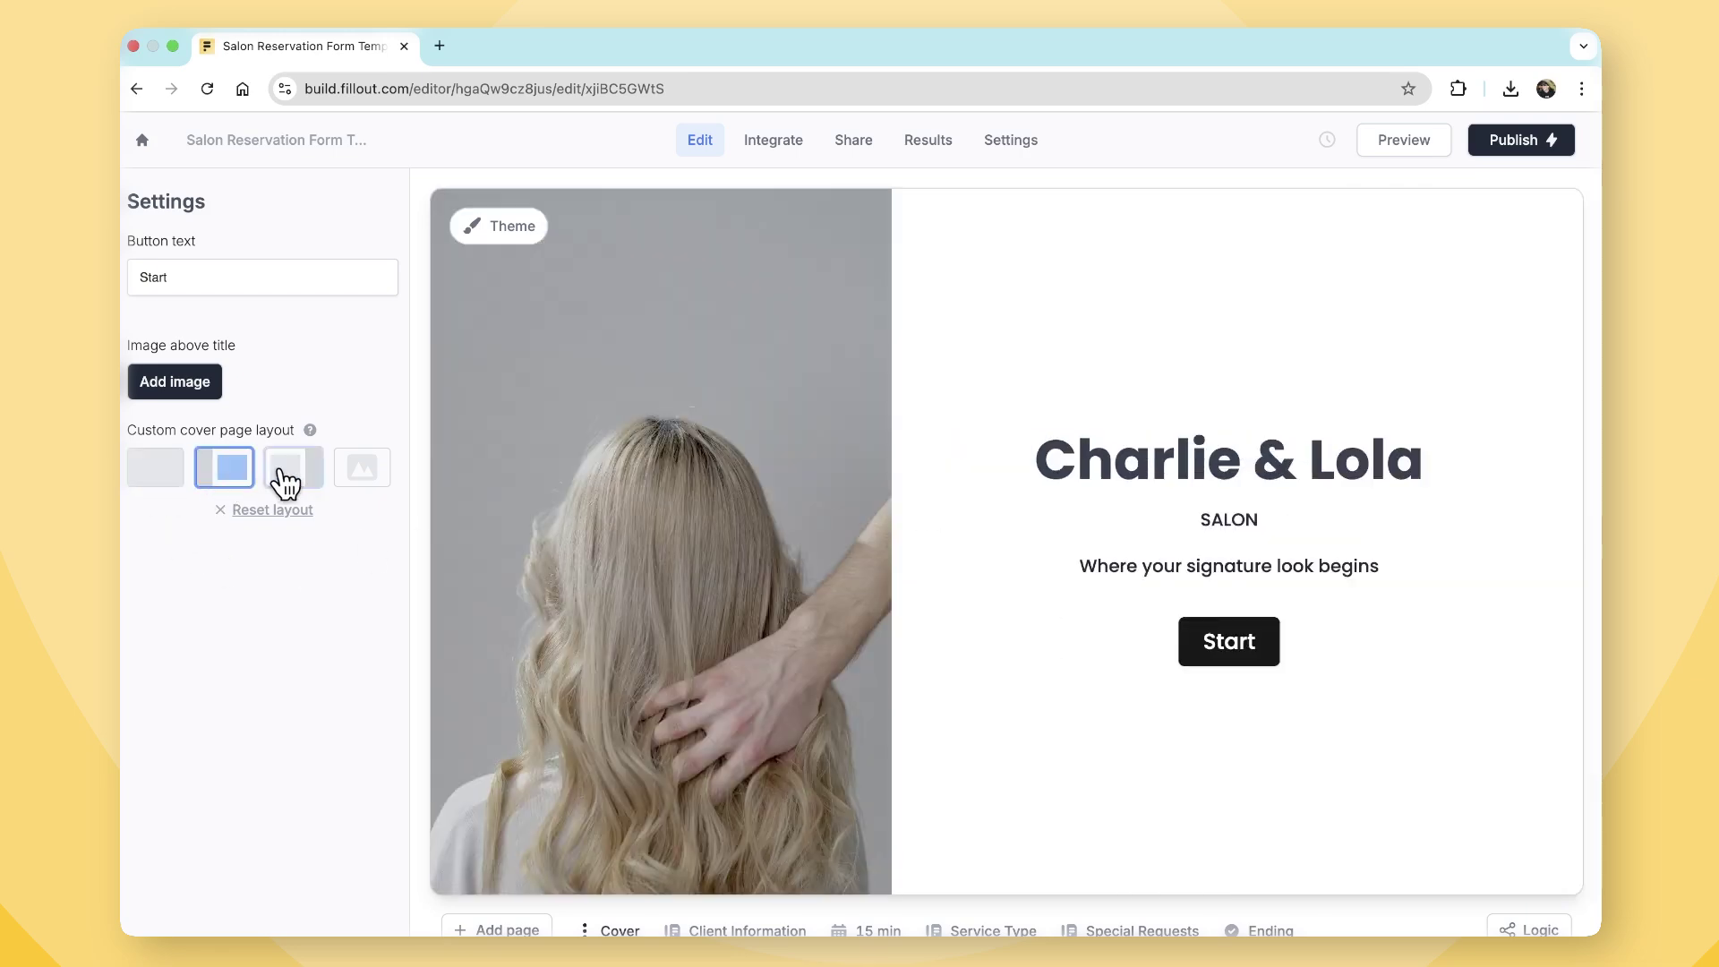
{"action": "left_click", "coordinate": [295, 470]}
{"action": "left_click", "coordinate": [366, 473]}
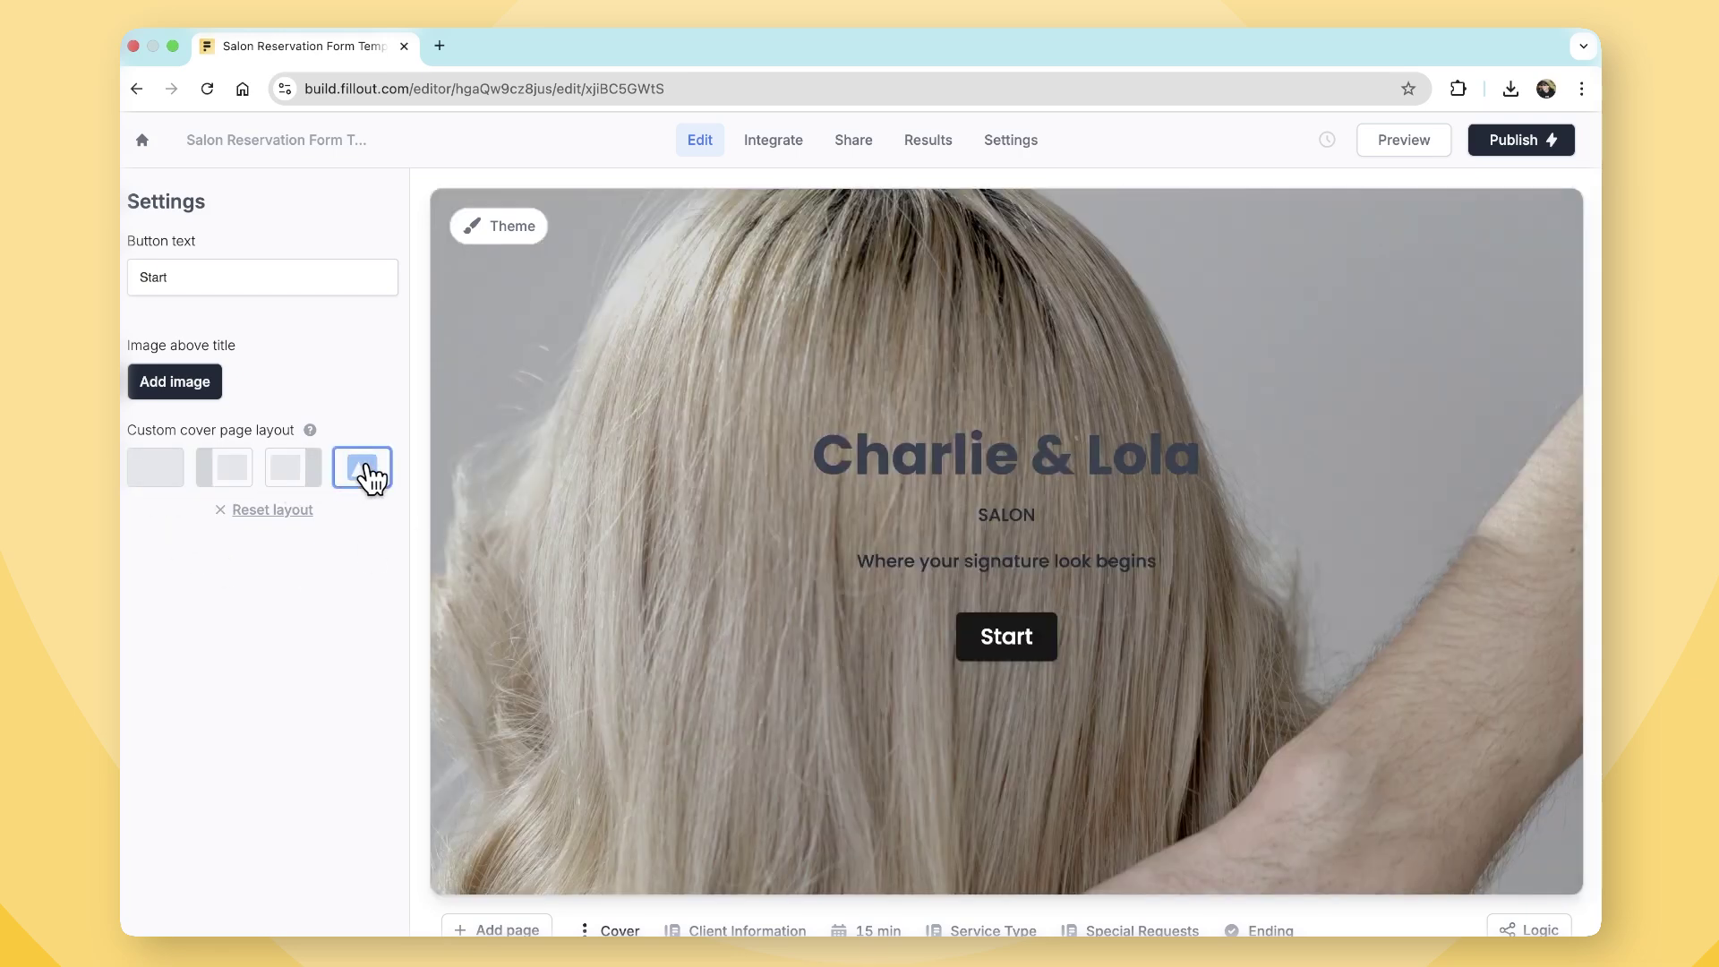
{"action": "left_click", "coordinate": [311, 478]}
- Open the Questions background colour picker, then show the live form's February 2025 booking calendar
{"action": "left_click", "coordinate": [498, 226]}
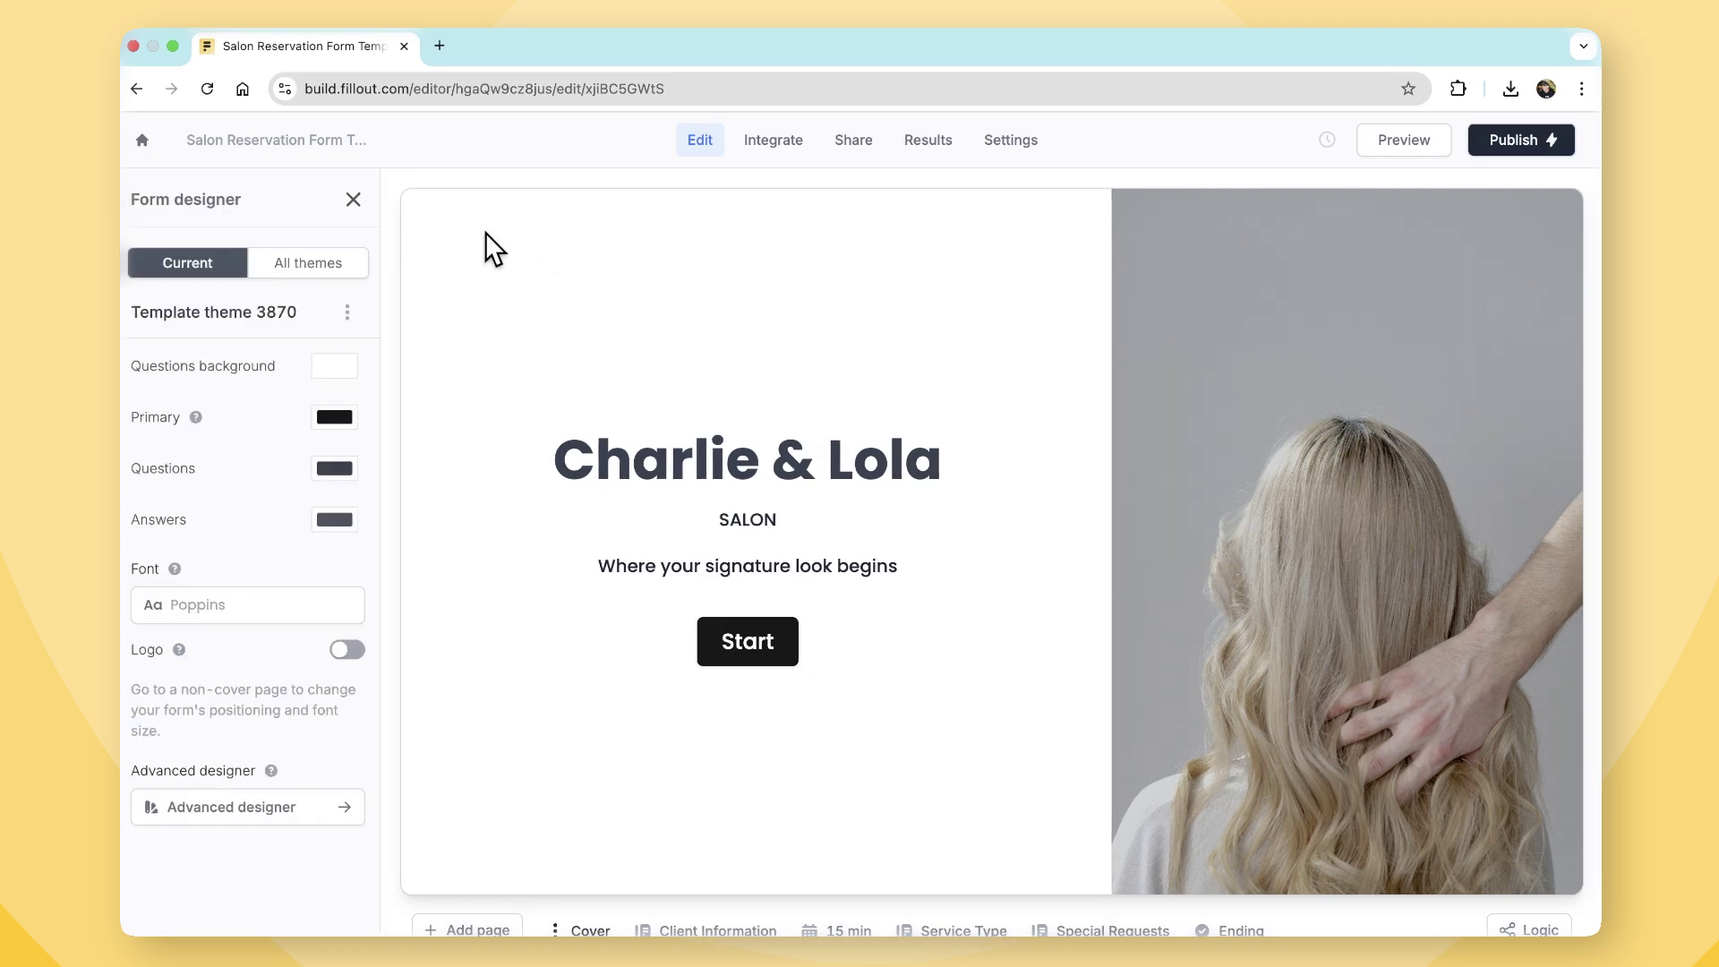
{"action": "left_click", "coordinate": [333, 371]}
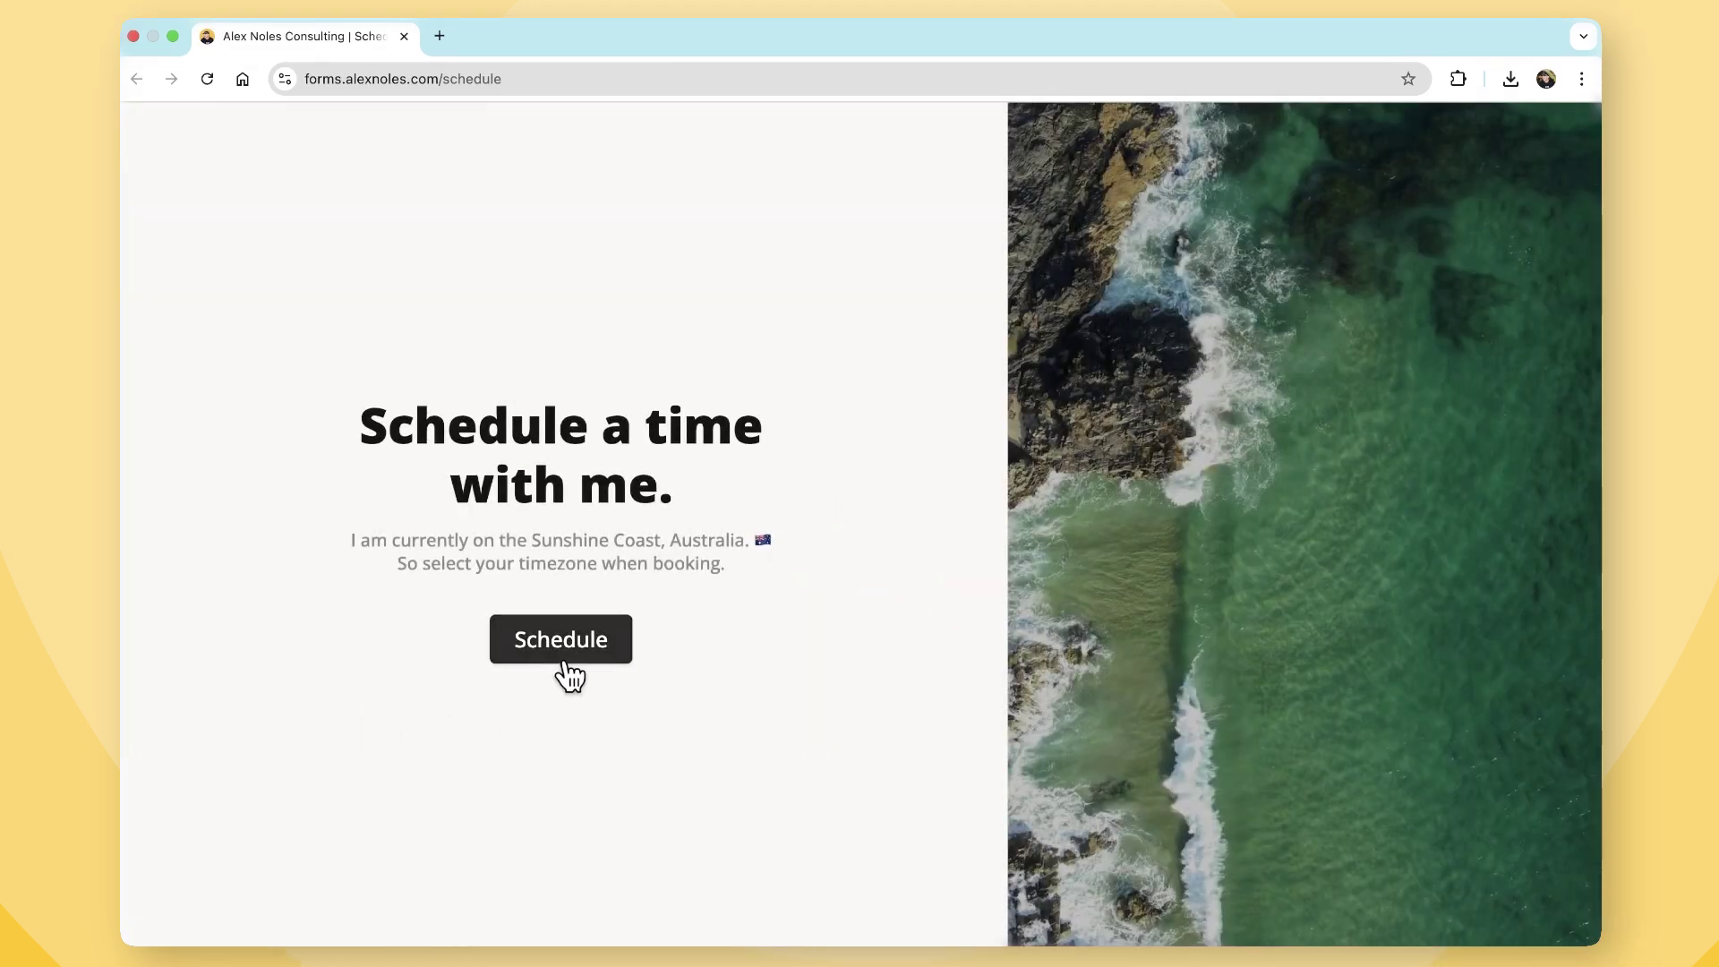
{"action": "left_click", "coordinate": [565, 663]}
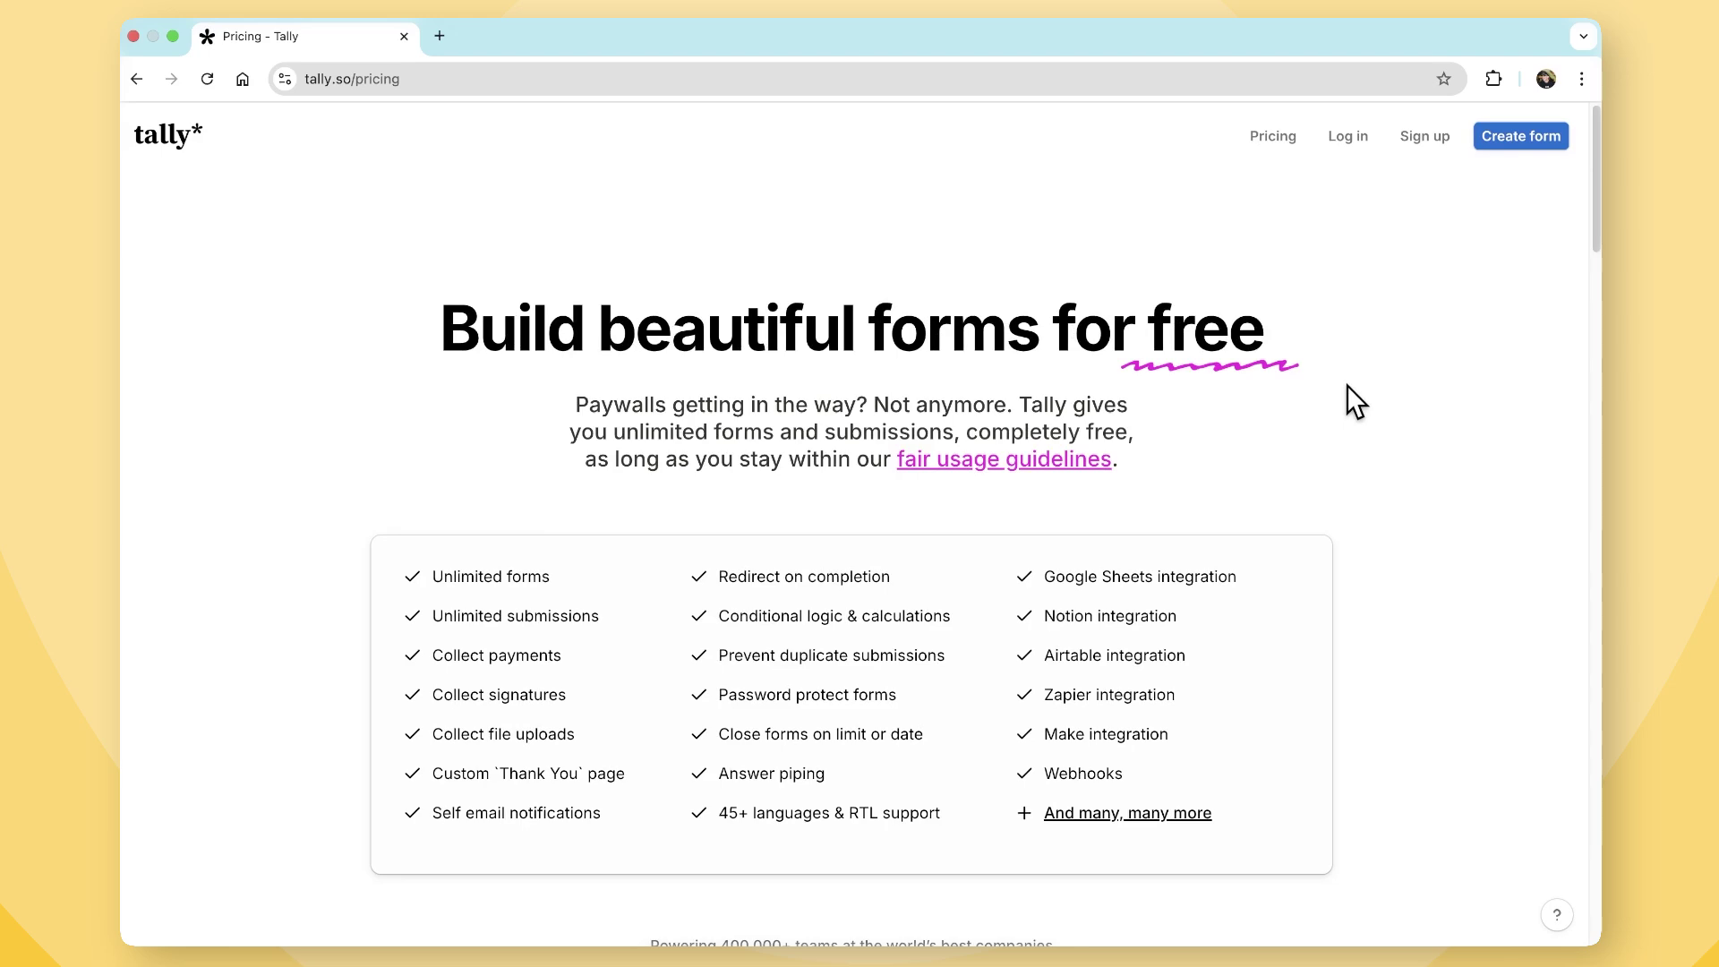
- Scroll the Tally pricing page past the Pro ($24/month) and Business ($74/month) plans to the bottom
{"action": "scroll", "coordinate": [1346, 385], "scroll_direction": "down", "scroll_amount": 3}
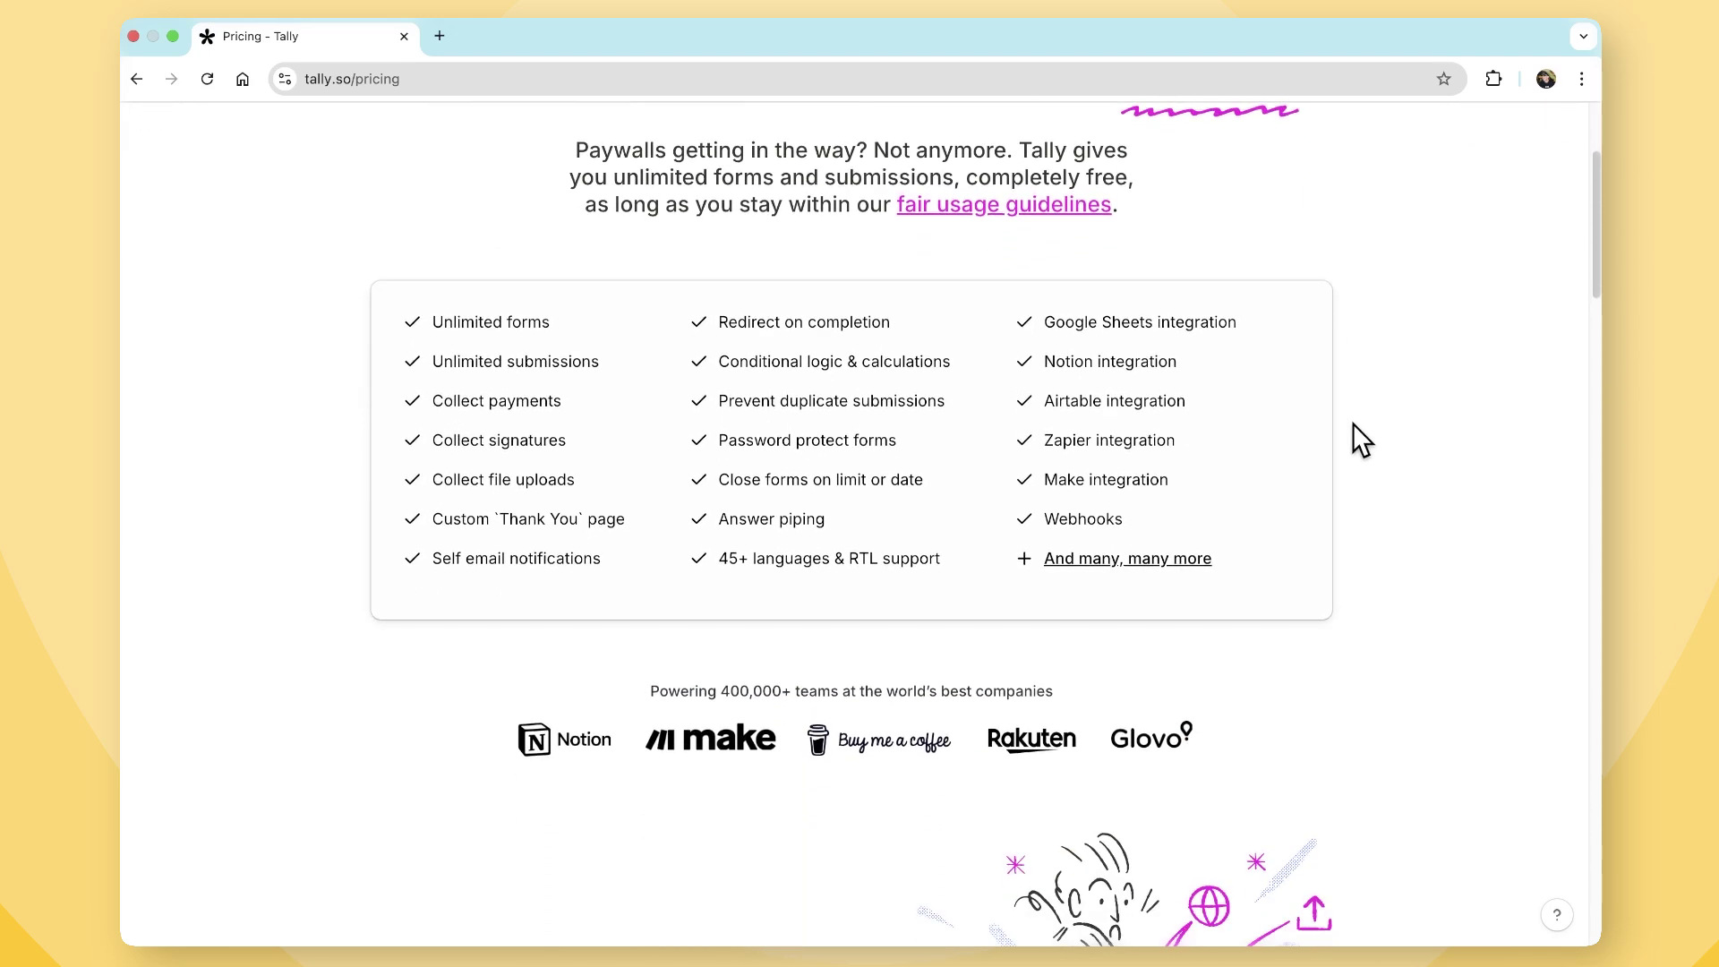
{"action": "scroll", "coordinate": [1353, 428], "scroll_direction": "down", "scroll_amount": 2}
{"action": "scroll", "coordinate": [1353, 428], "scroll_direction": "down", "scroll_amount": 4}
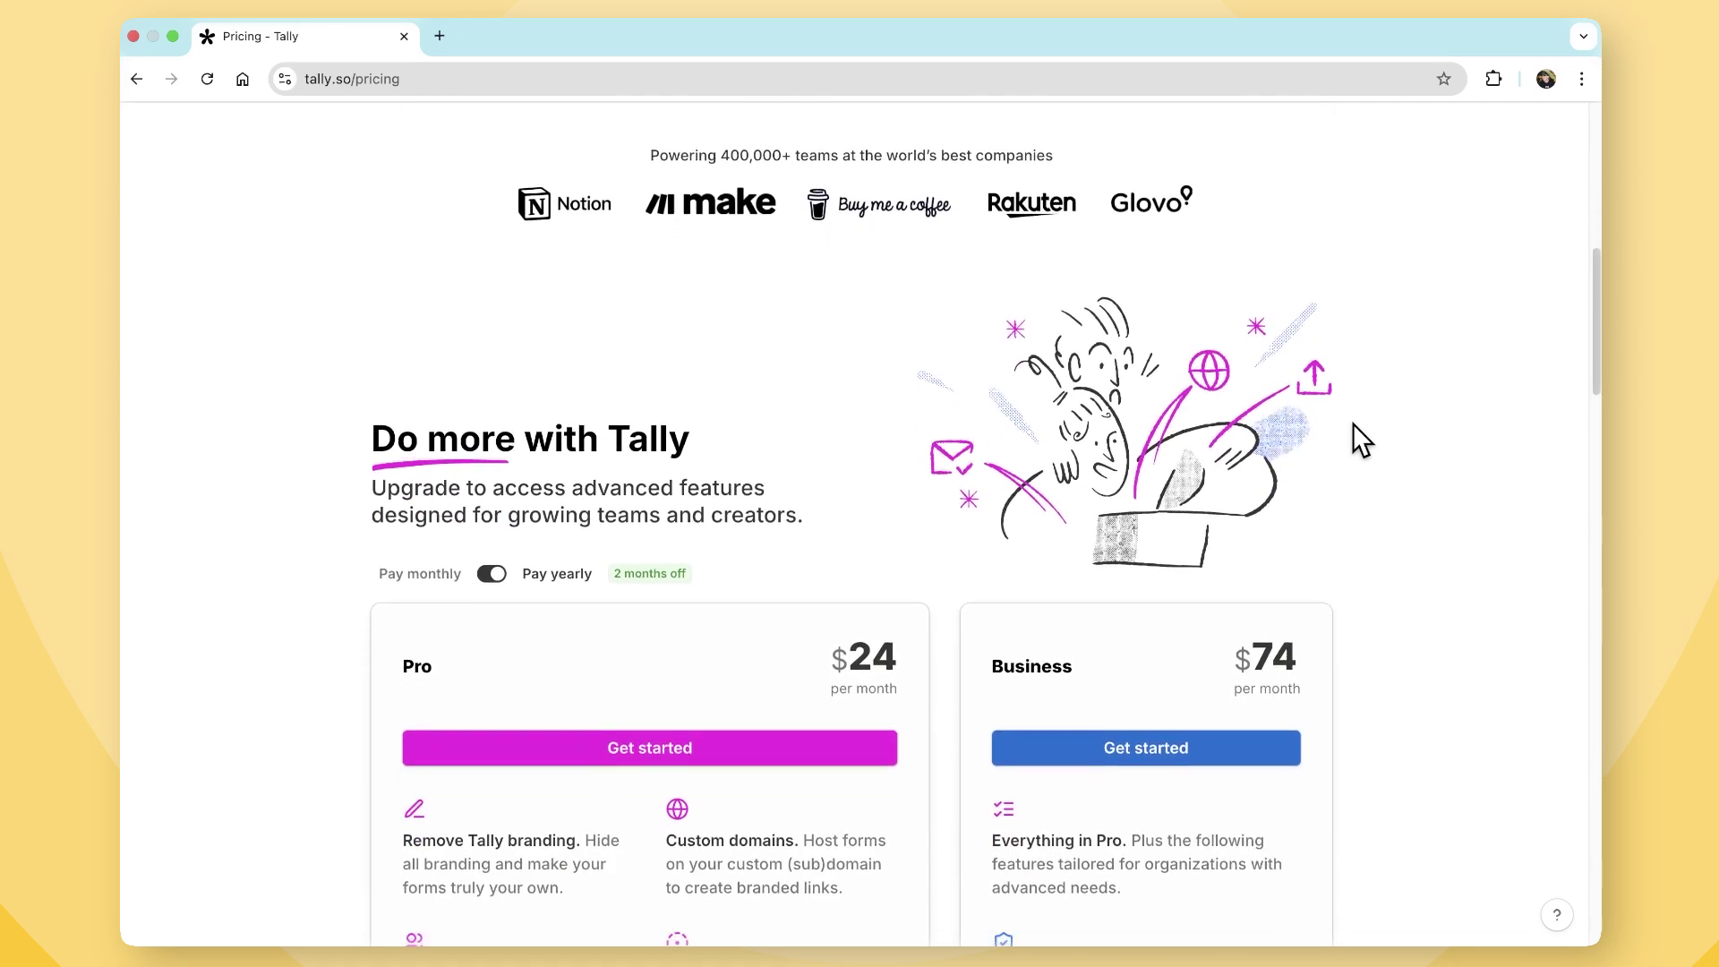
{"action": "scroll", "coordinate": [1352, 438], "scroll_direction": "down", "scroll_amount": 3}
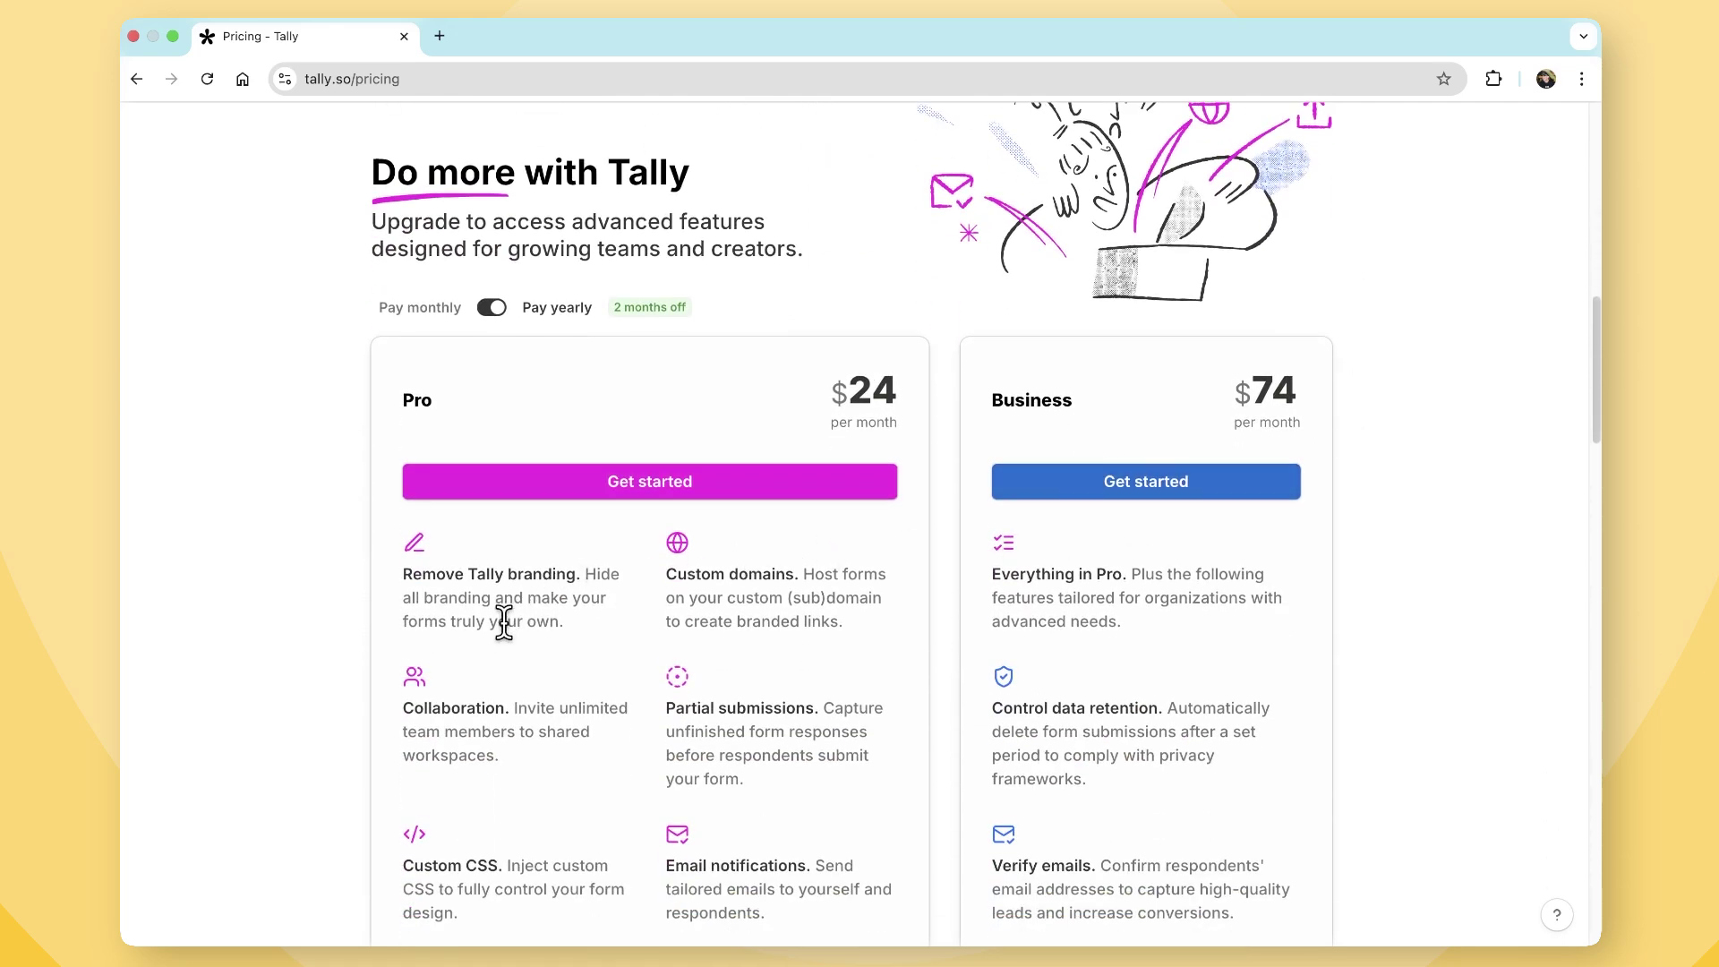
{"action": "scroll", "coordinate": [504, 623], "scroll_direction": "down", "scroll_amount": 1}
{"action": "scroll", "coordinate": [504, 622], "scroll_direction": "down", "scroll_amount": 1}
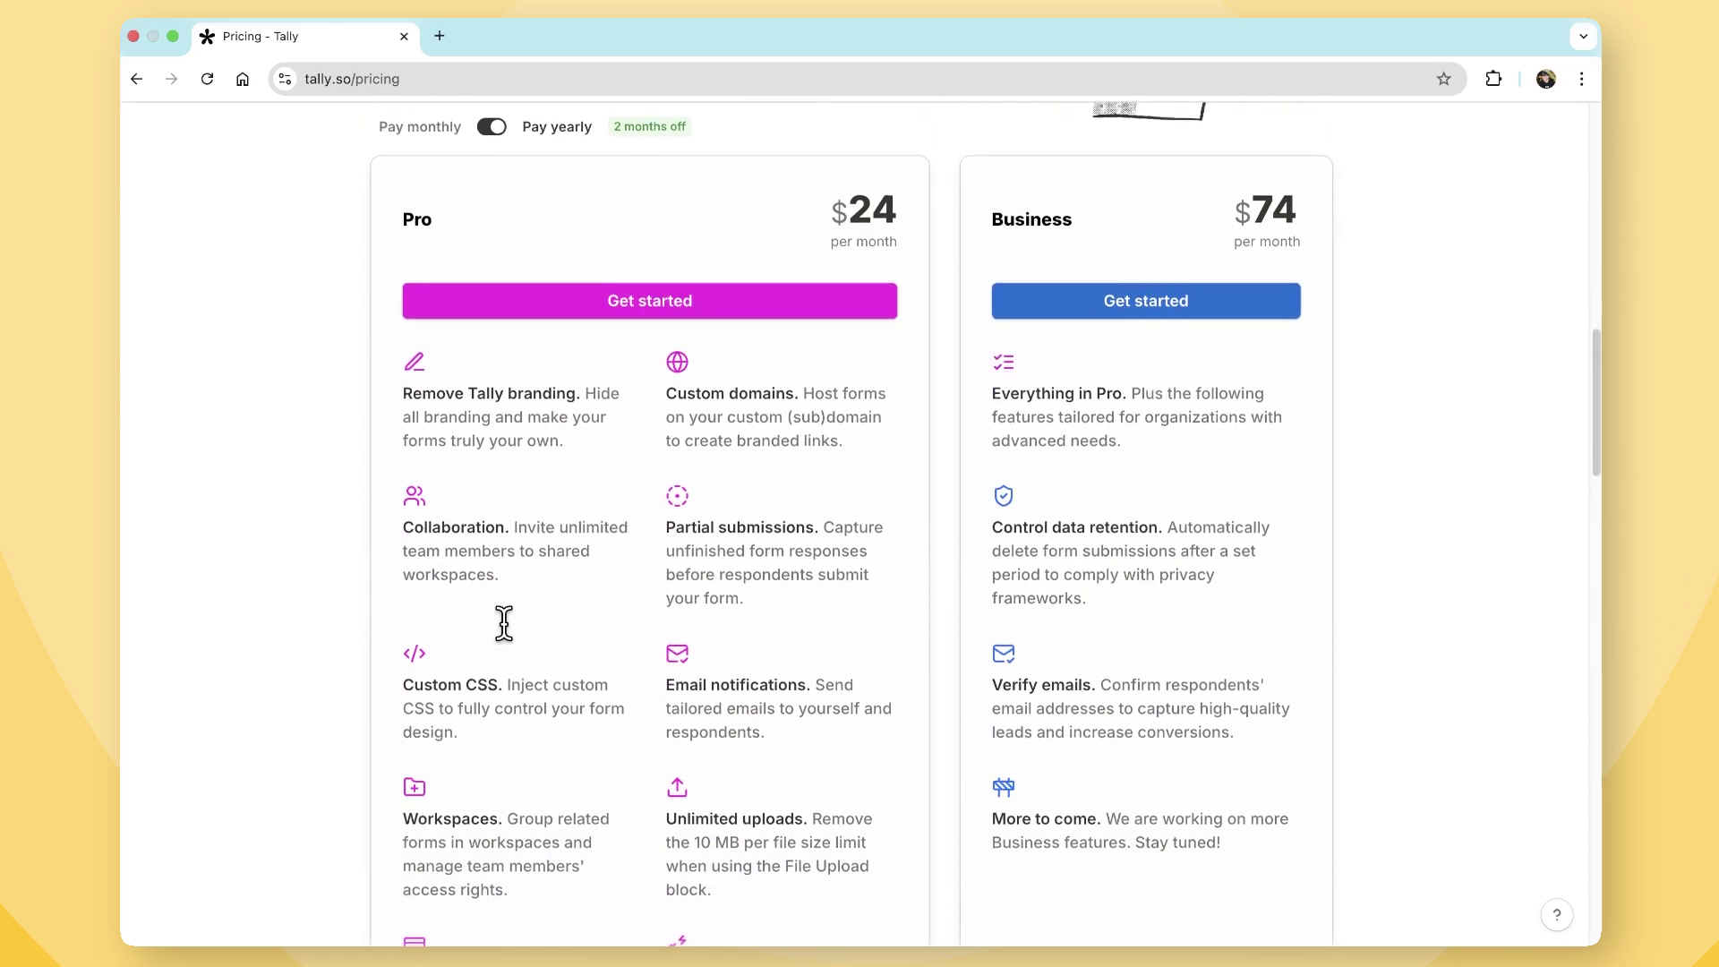
{"action": "scroll", "coordinate": [504, 624], "scroll_direction": "down", "scroll_amount": 3}
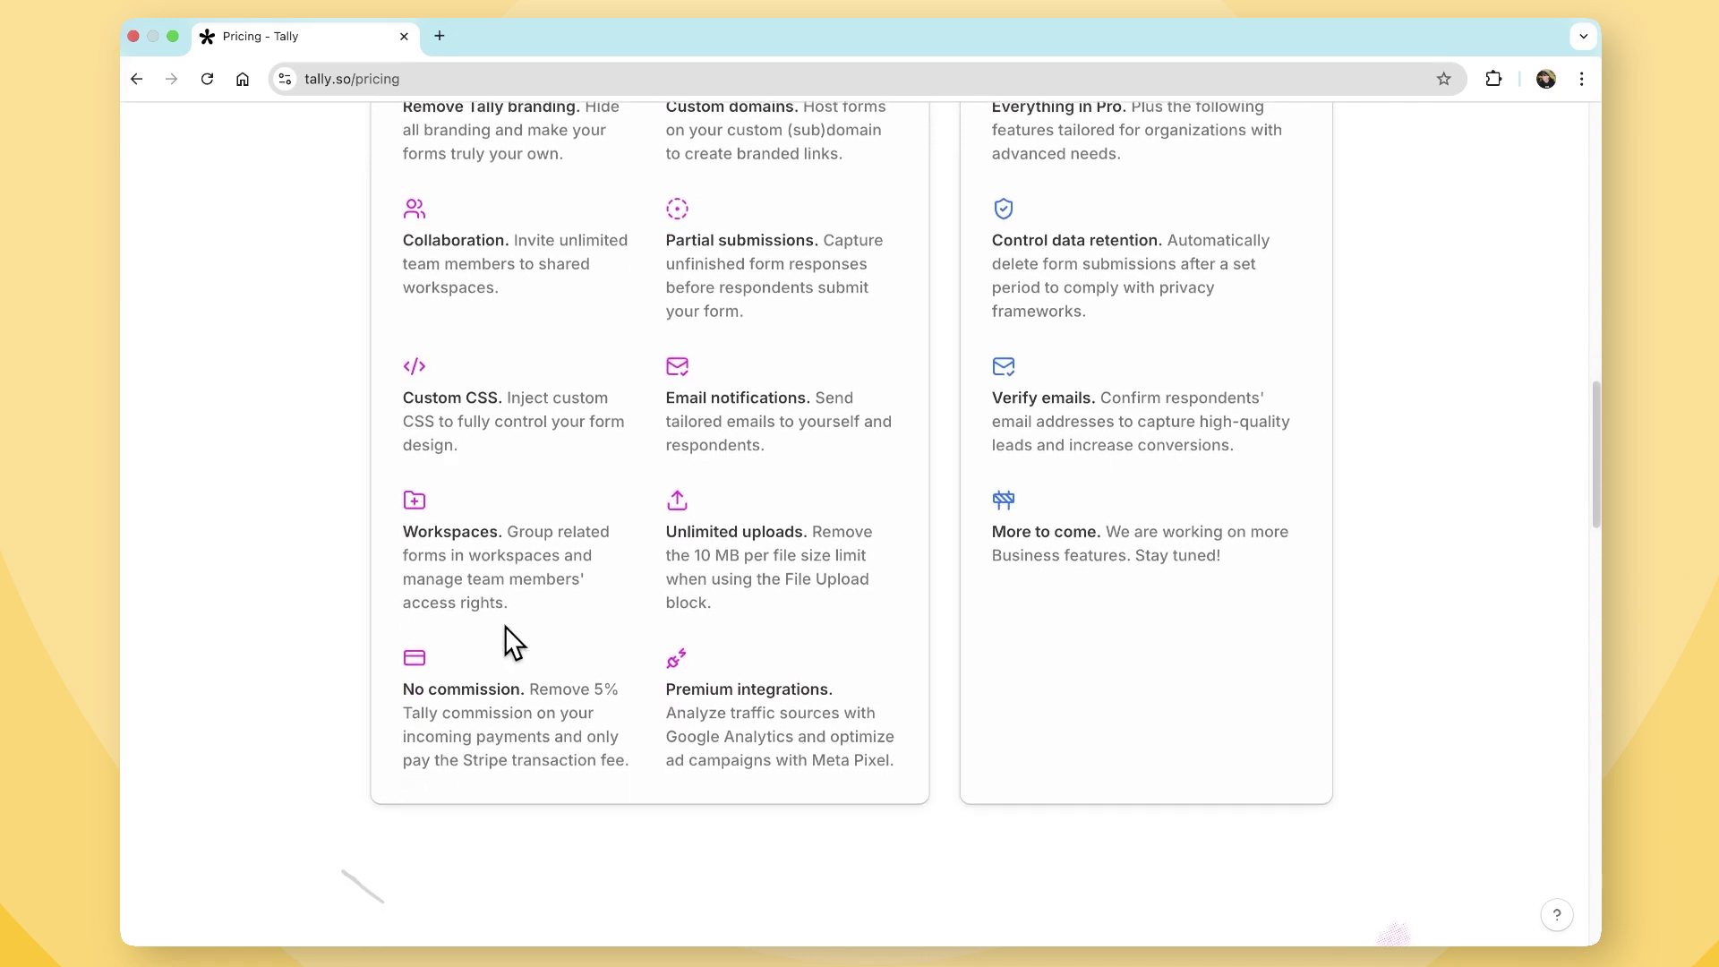
{"action": "scroll", "coordinate": [505, 627], "scroll_direction": "down", "scroll_amount": 8}
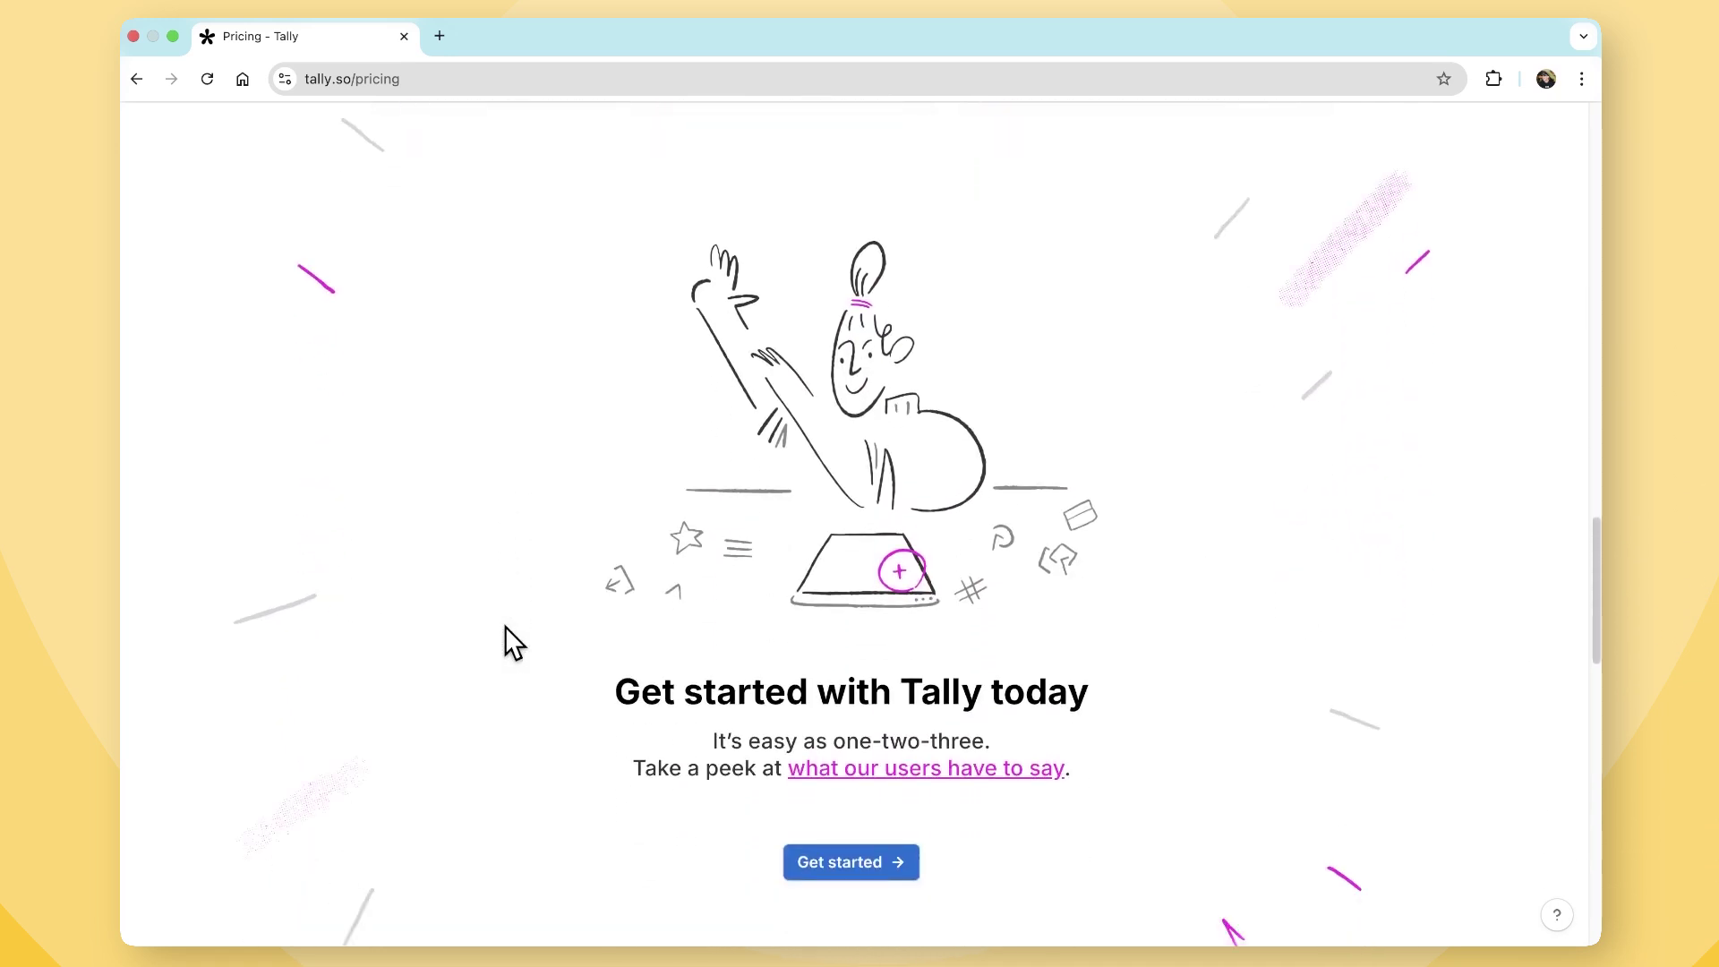
{"action": "left_click", "coordinate": [880, 867]}
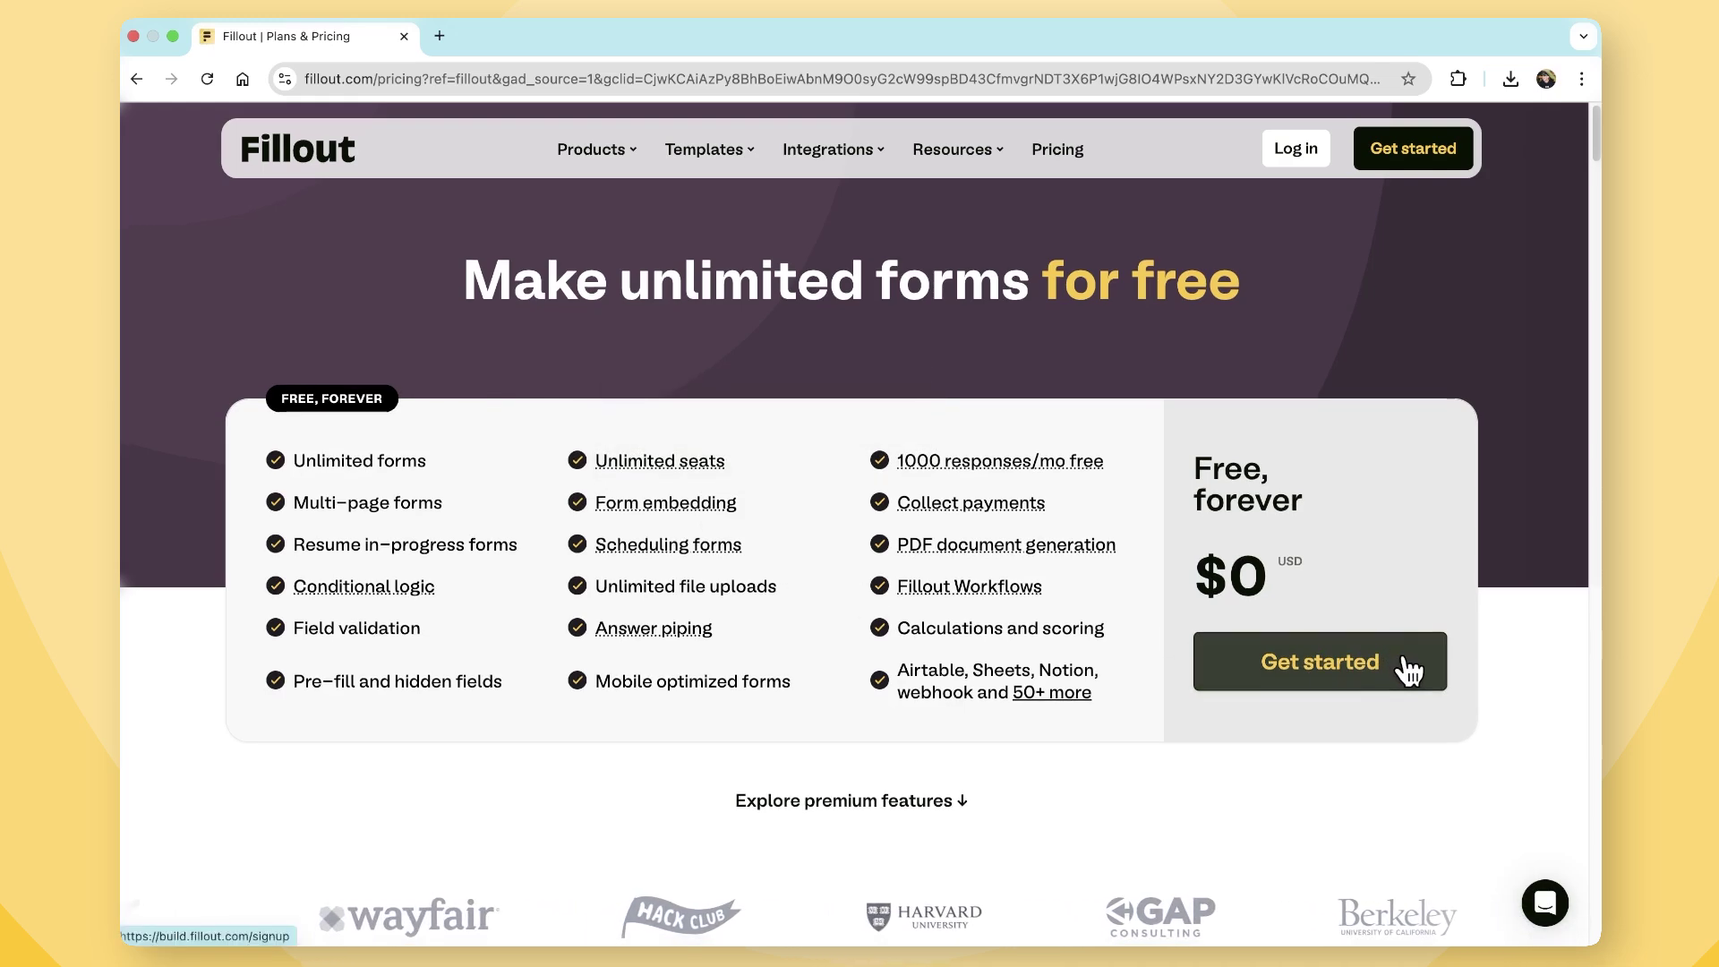
{"action": "scroll", "coordinate": [1405, 669], "scroll_direction": "down", "scroll_amount": 5}
{"action": "scroll", "coordinate": [1113, 698], "scroll_direction": "down", "scroll_amount": 5}
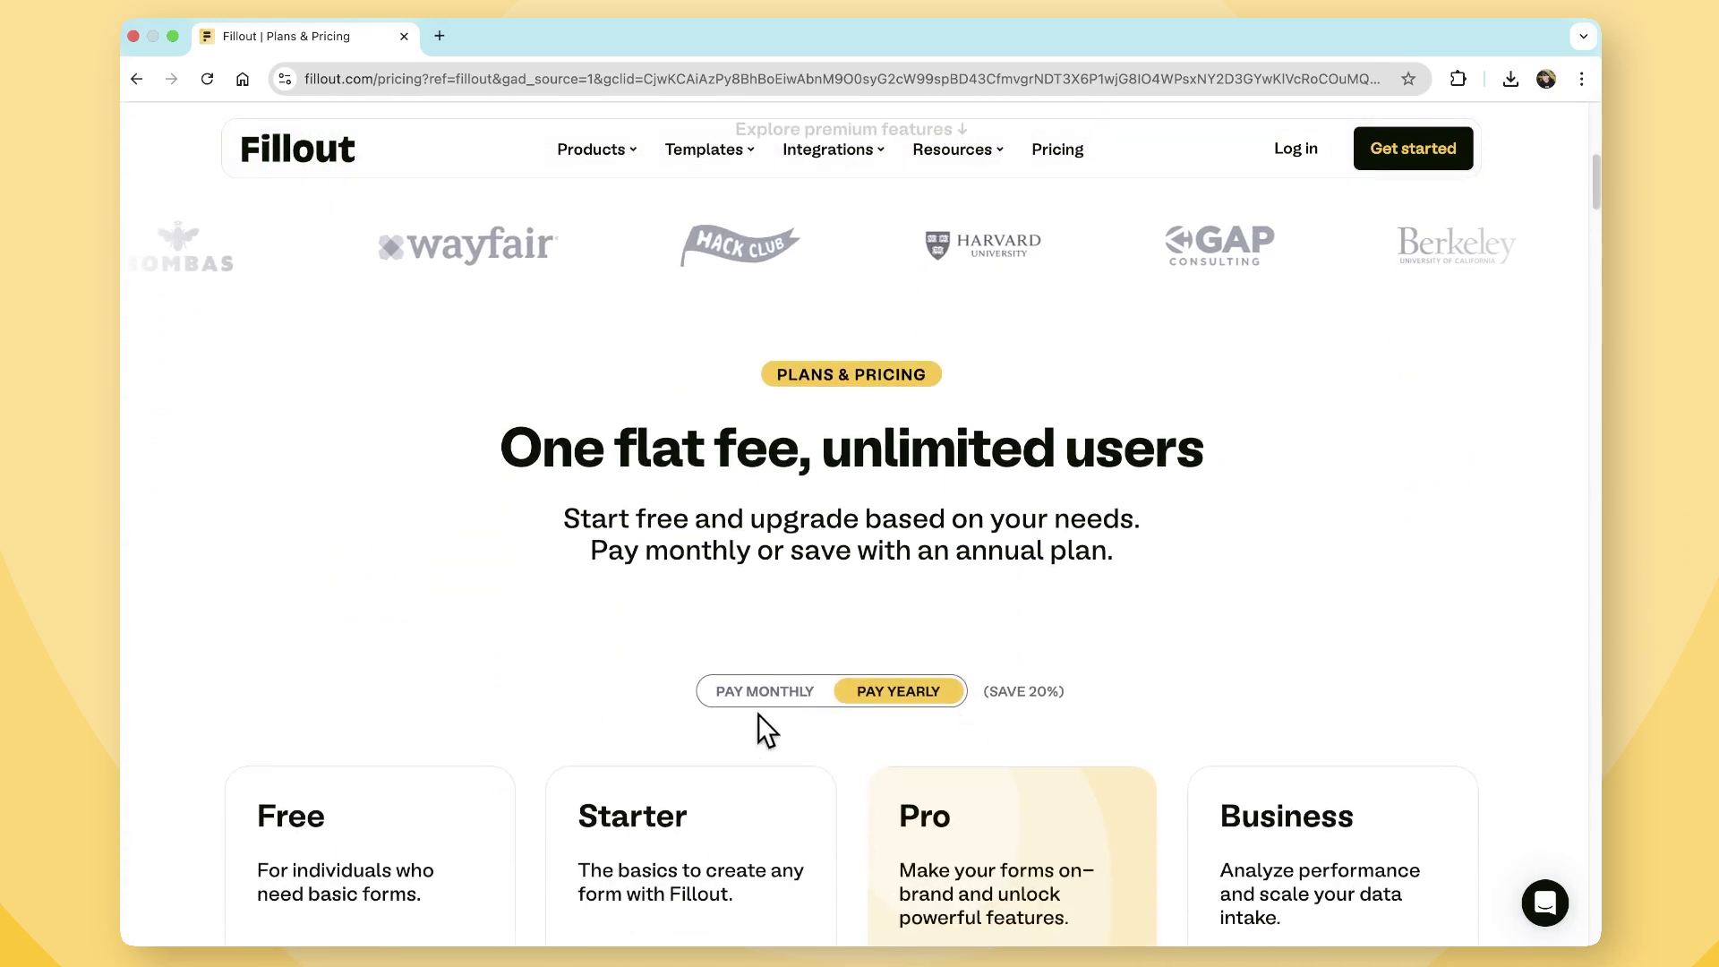
{"action": "scroll", "coordinate": [376, 681], "scroll_direction": "down", "scroll_amount": 6}
{"action": "scroll", "coordinate": [335, 670], "scroll_direction": "down", "scroll_amount": 2}
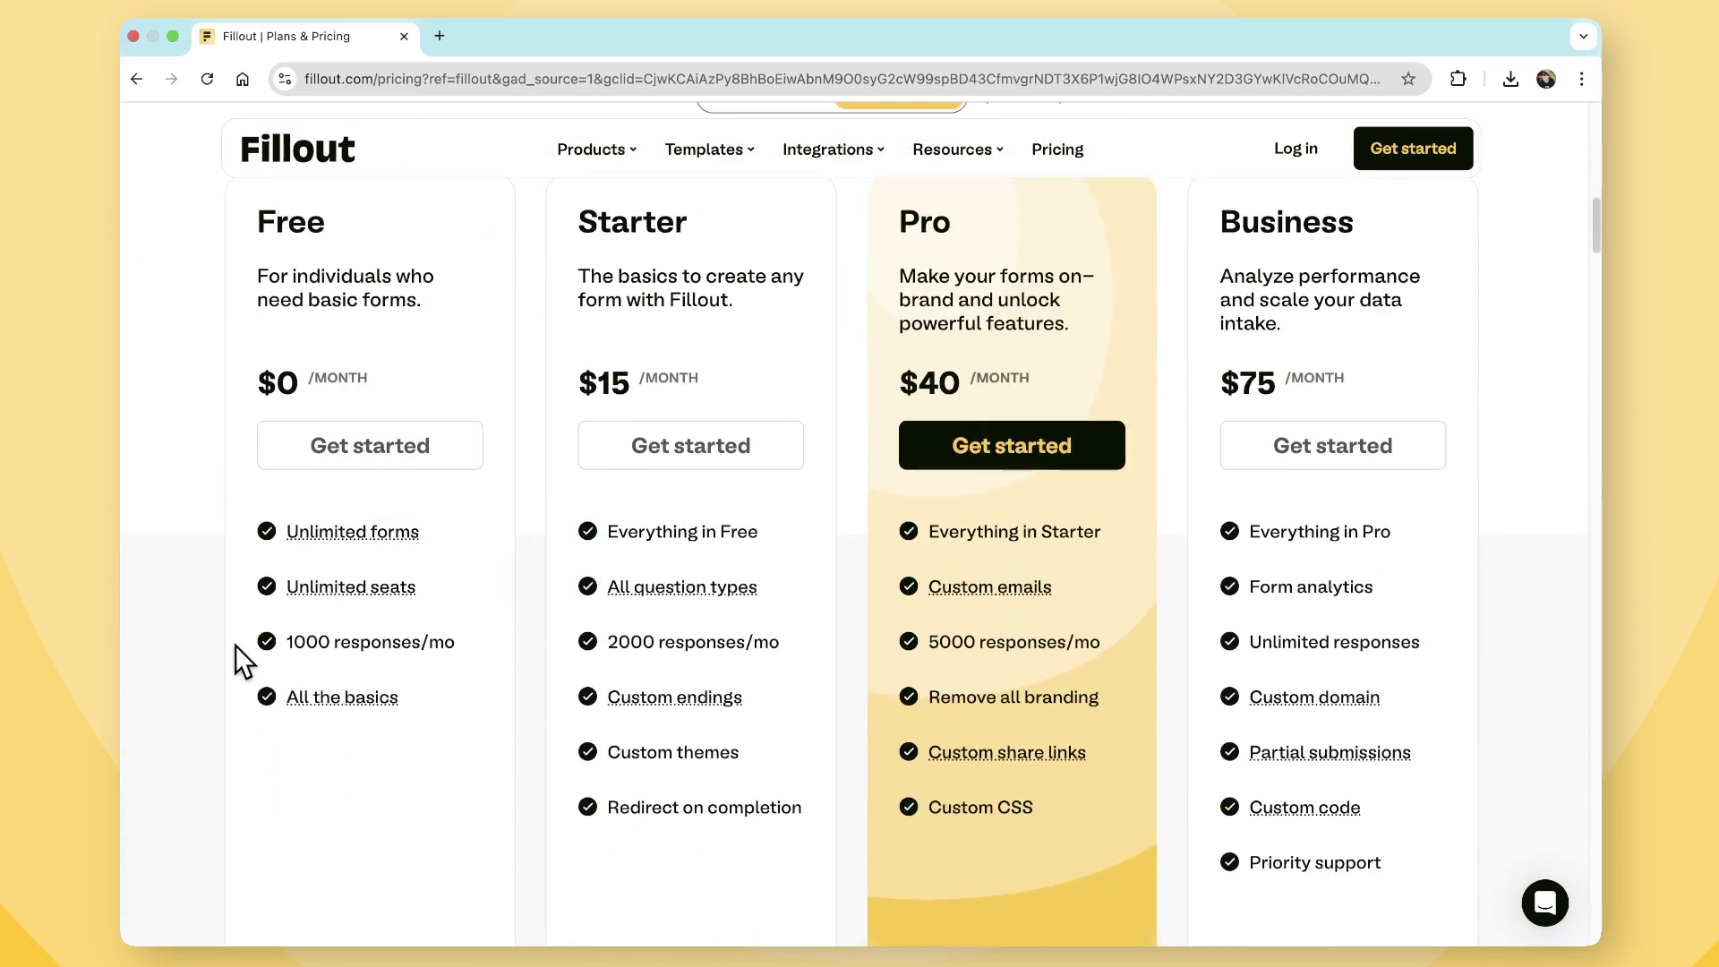
{"action": "scroll", "coordinate": [231, 641], "scroll_direction": "up", "scroll_amount": 2}
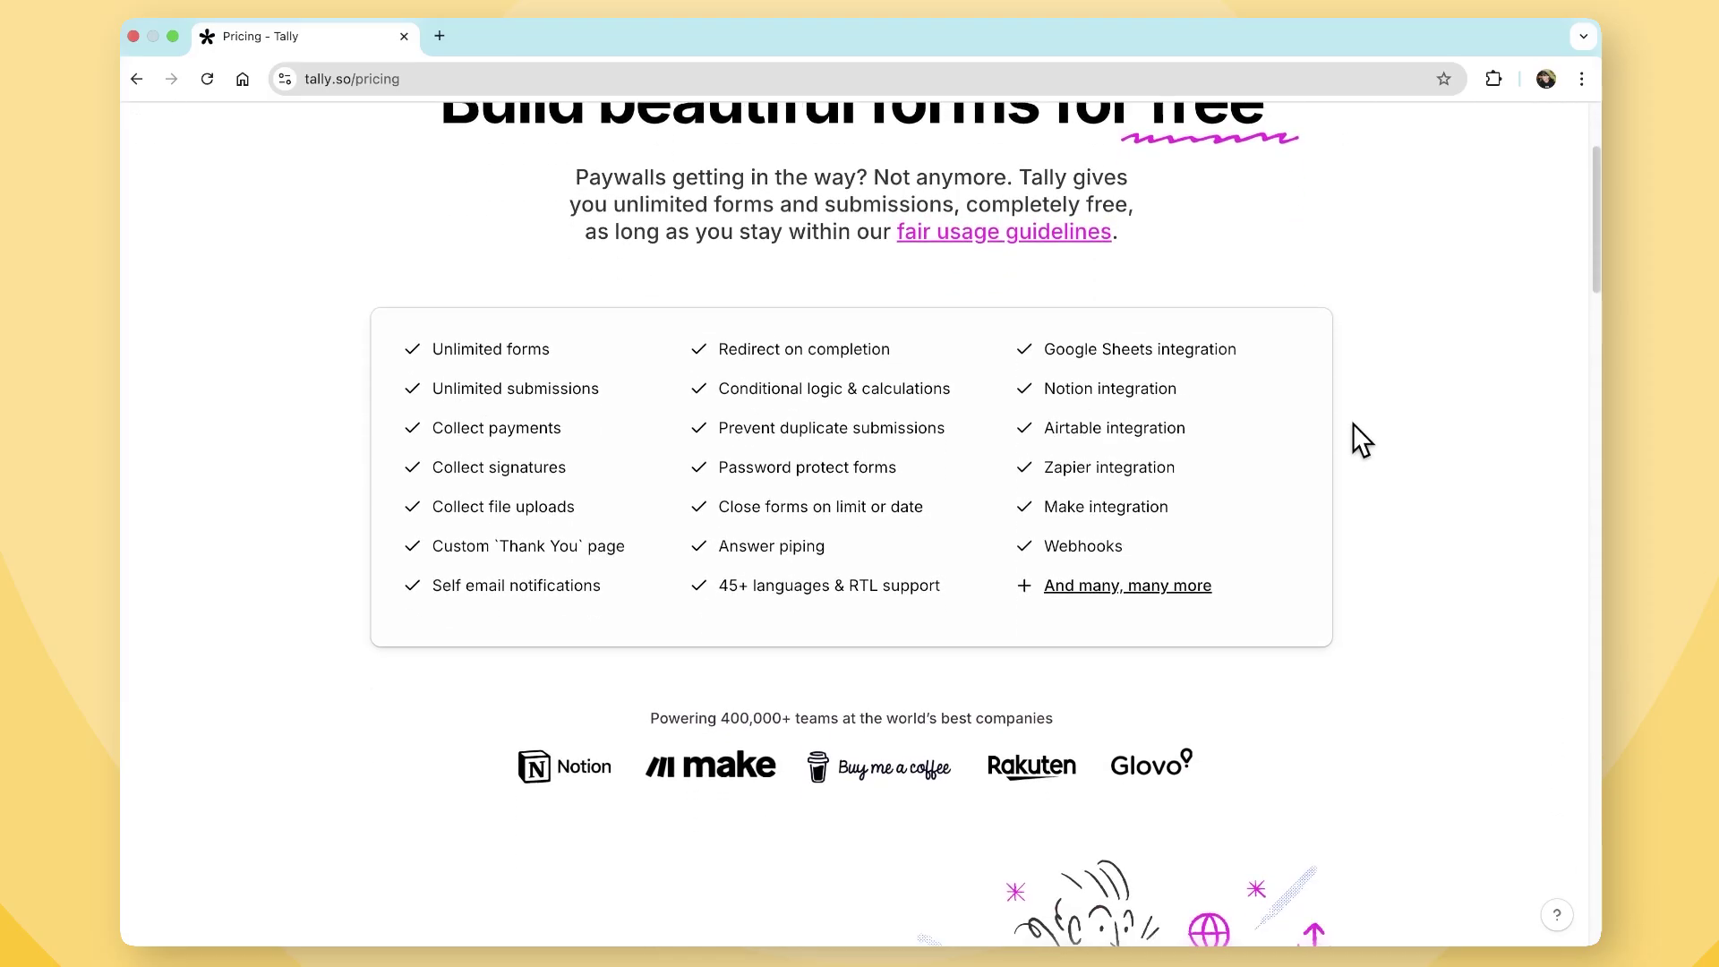
{"action": "scroll", "coordinate": [1352, 423], "scroll_direction": "down", "scroll_amount": 3}
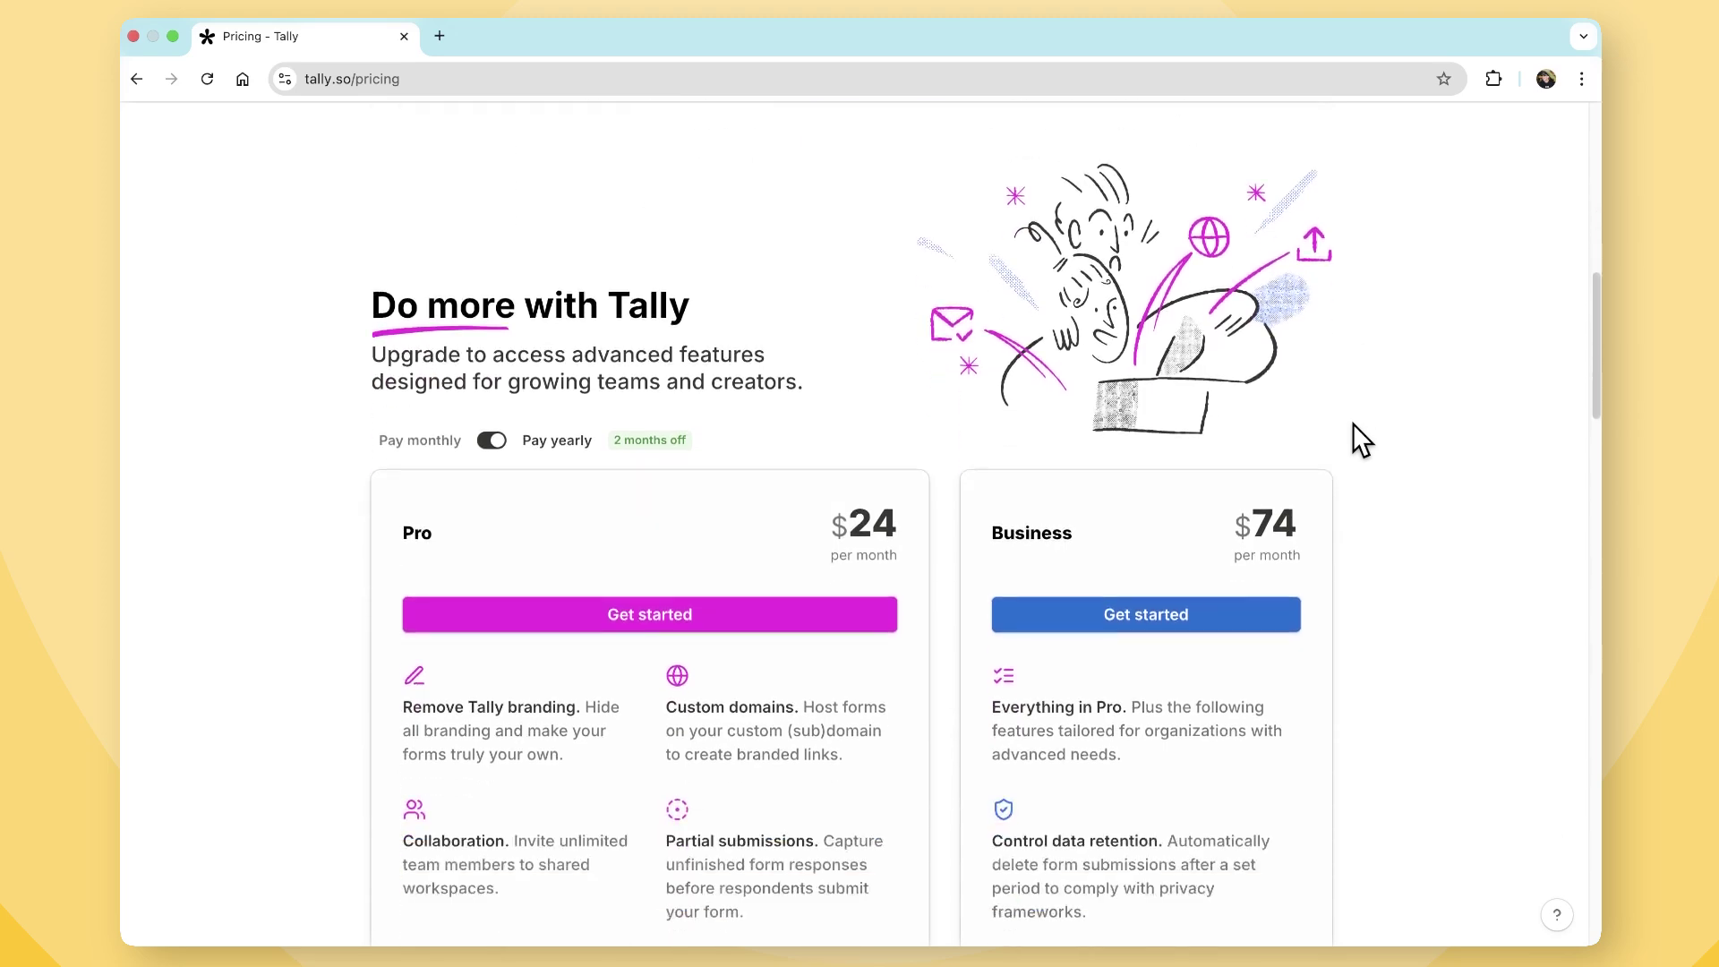
{"action": "scroll", "coordinate": [510, 618], "scroll_direction": "down", "scroll_amount": 2}
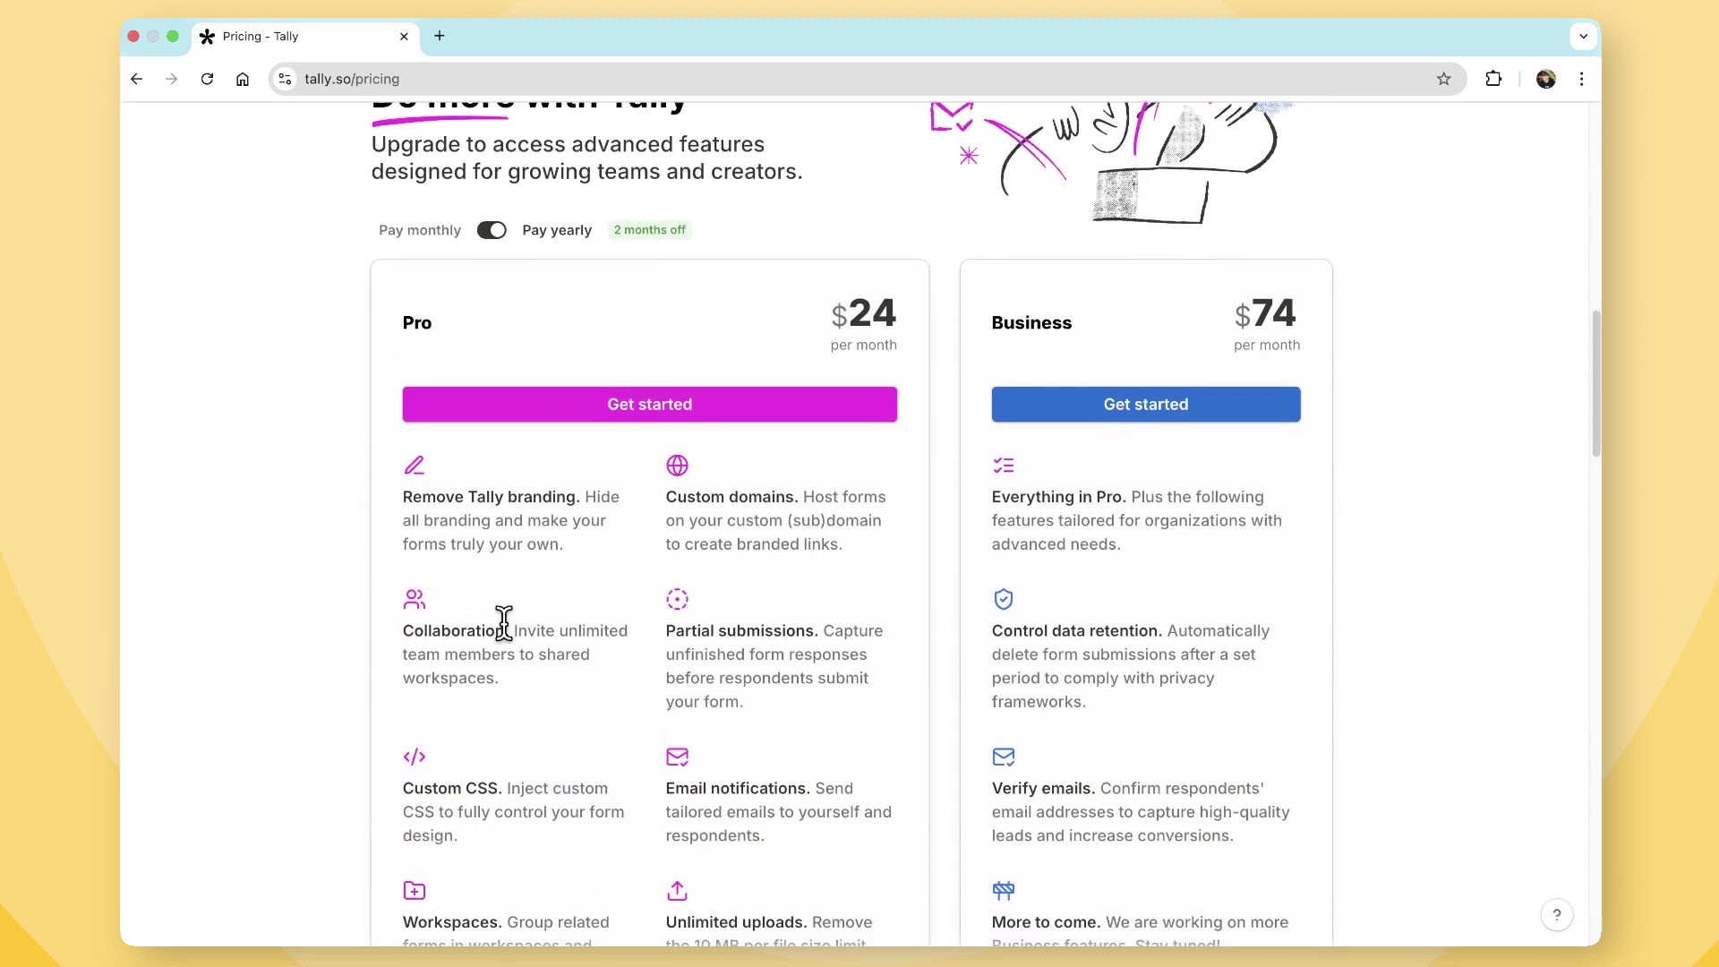
{"action": "scroll", "coordinate": [505, 626], "scroll_direction": "down", "scroll_amount": 7}
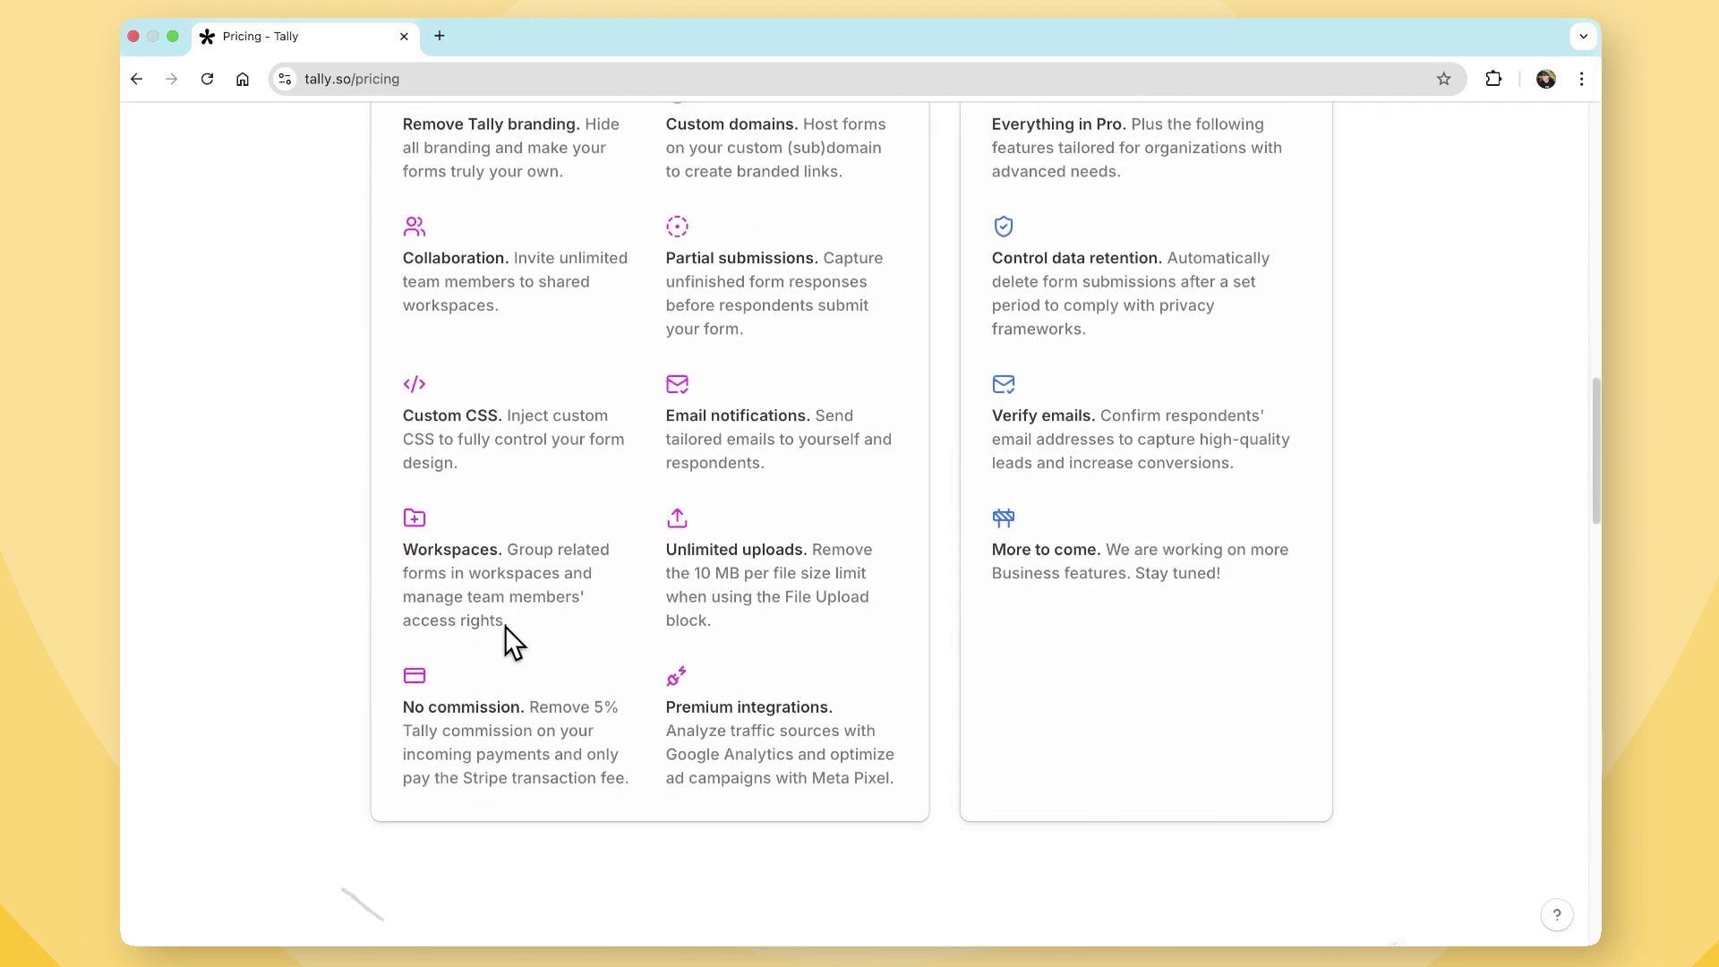
{"action": "scroll", "coordinate": [505, 625], "scroll_direction": "down", "scroll_amount": 5}
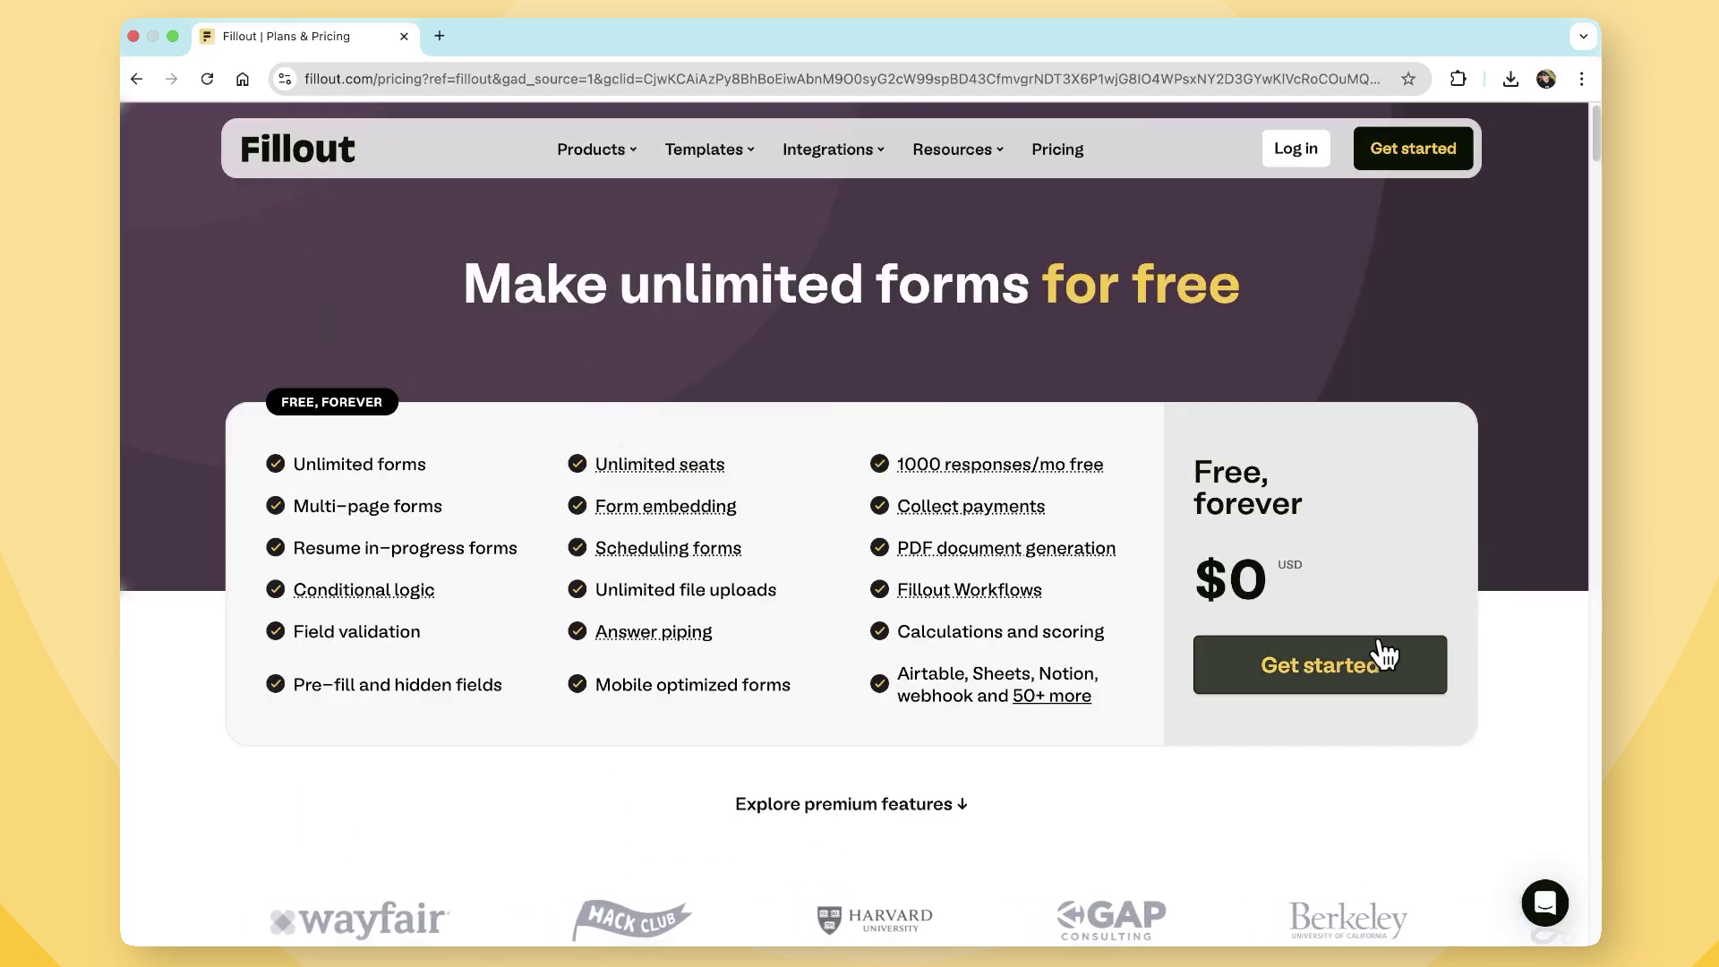
- Open the Team members settings and start inviting a new member by e-mail
{"action": "scroll", "coordinate": [1410, 669], "scroll_direction": "down", "scroll_amount": 5}
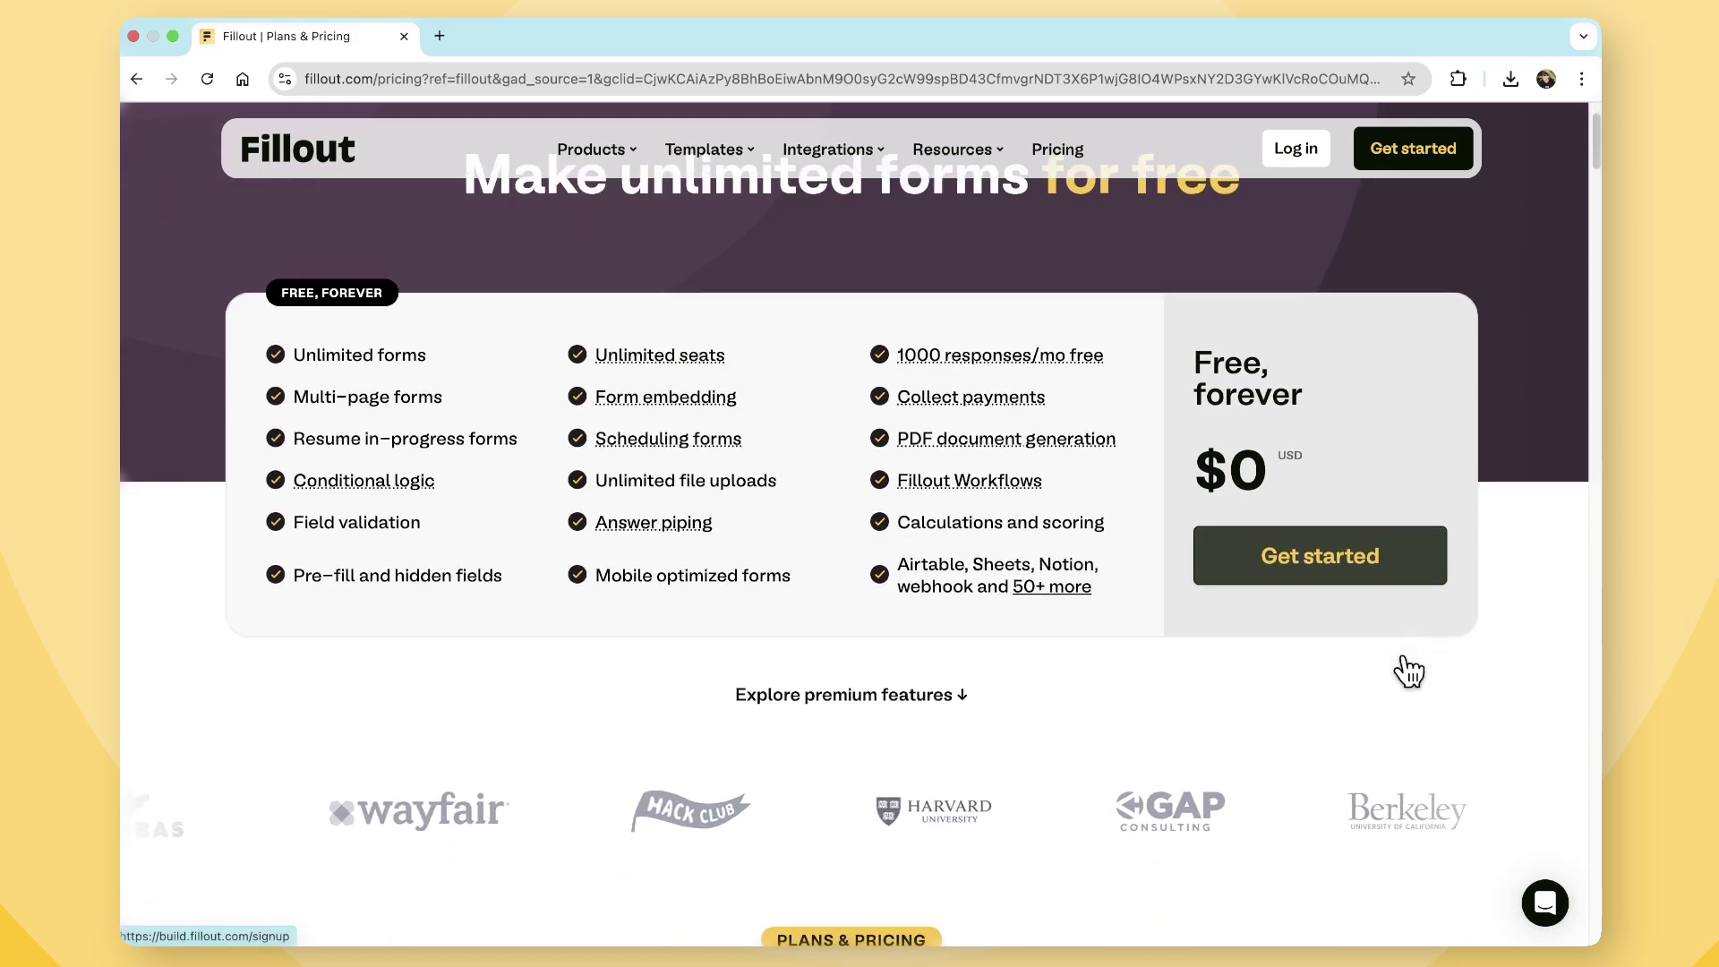
{"action": "scroll", "coordinate": [1146, 699], "scroll_direction": "down", "scroll_amount": 4}
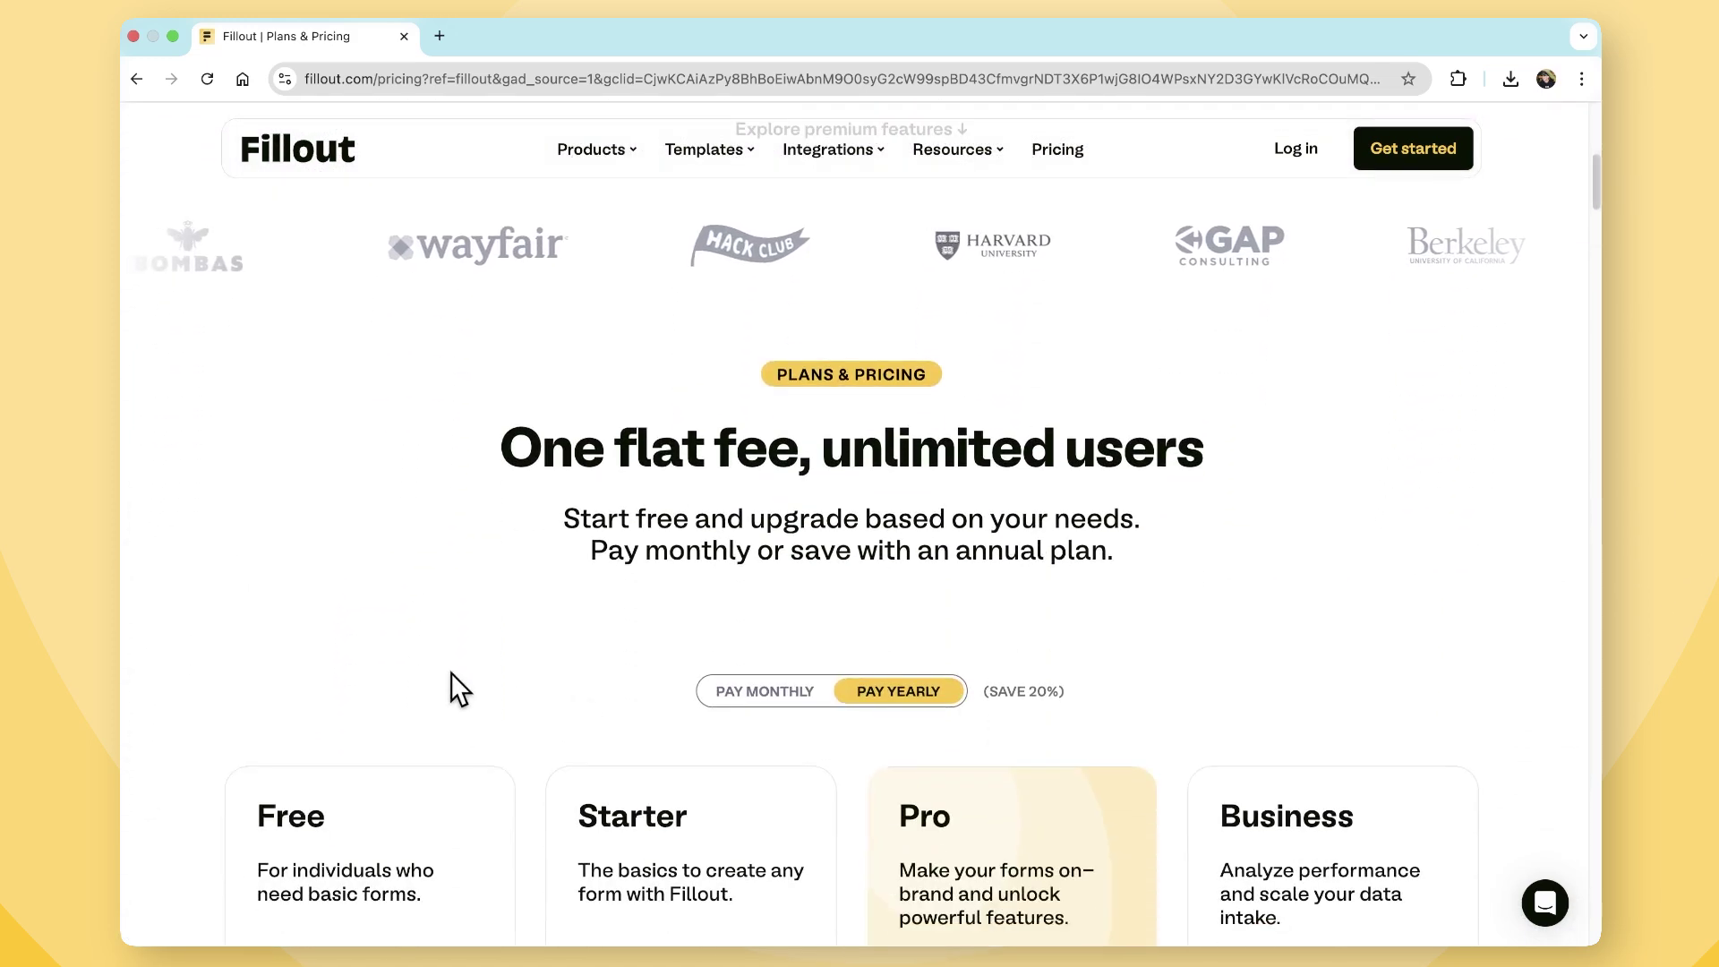
{"action": "scroll", "coordinate": [449, 674], "scroll_direction": "down", "scroll_amount": 8}
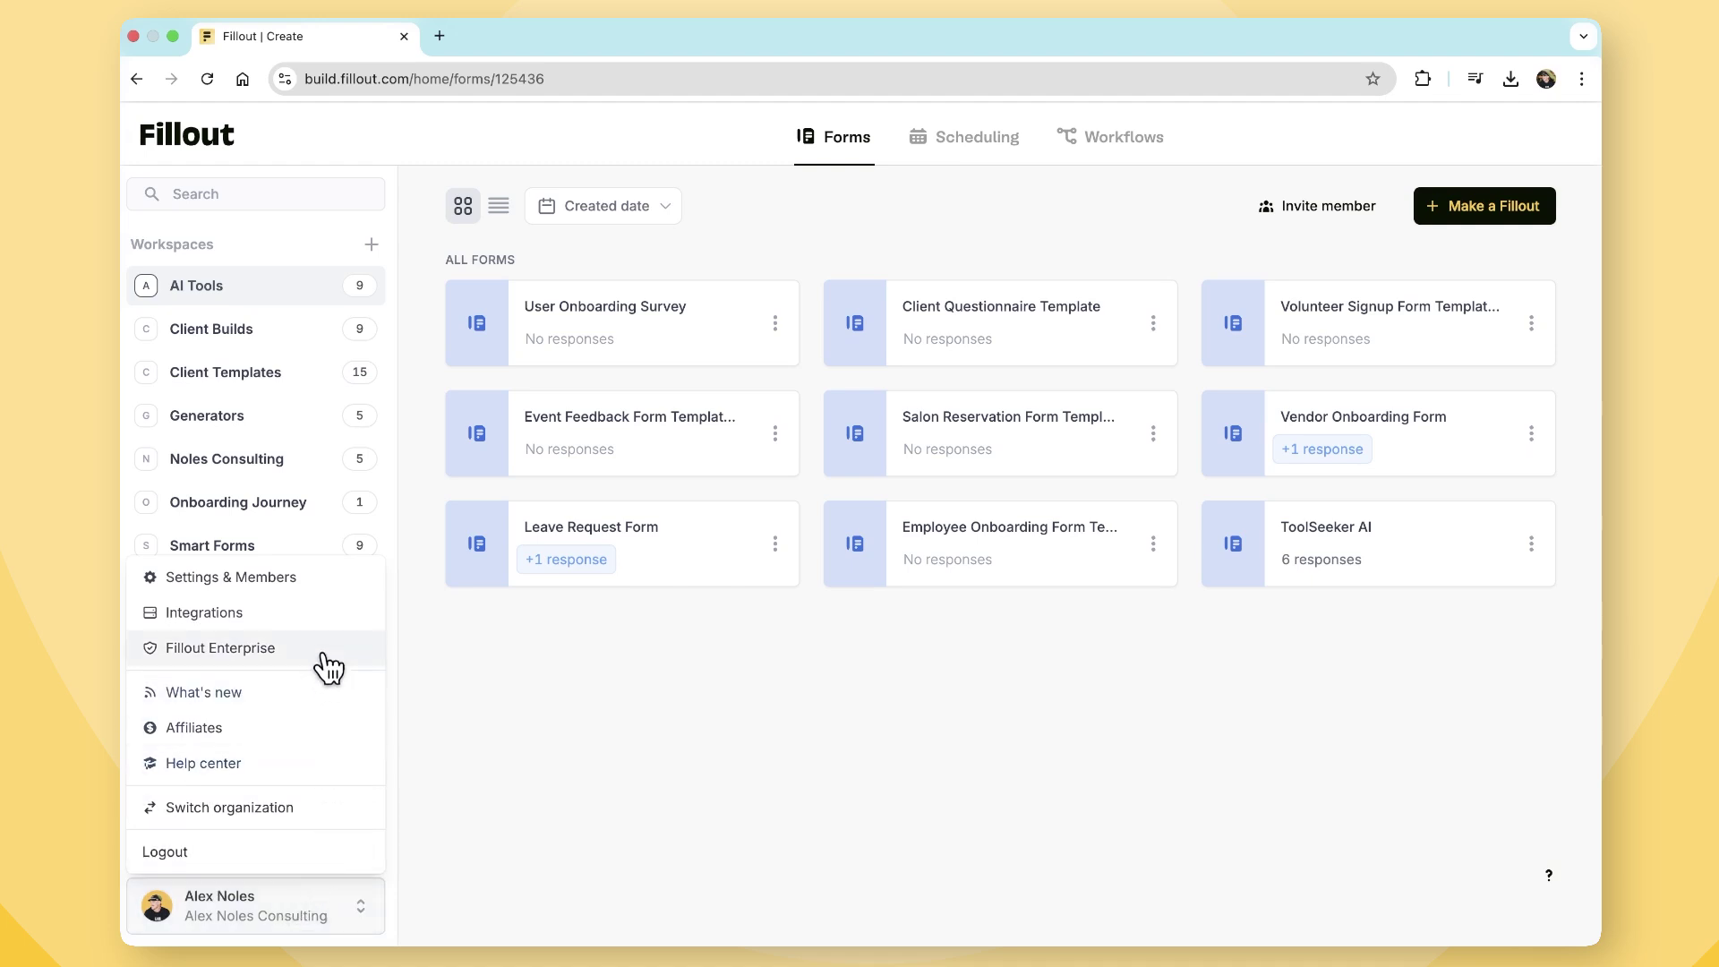
{"action": "left_click", "coordinate": [324, 580]}
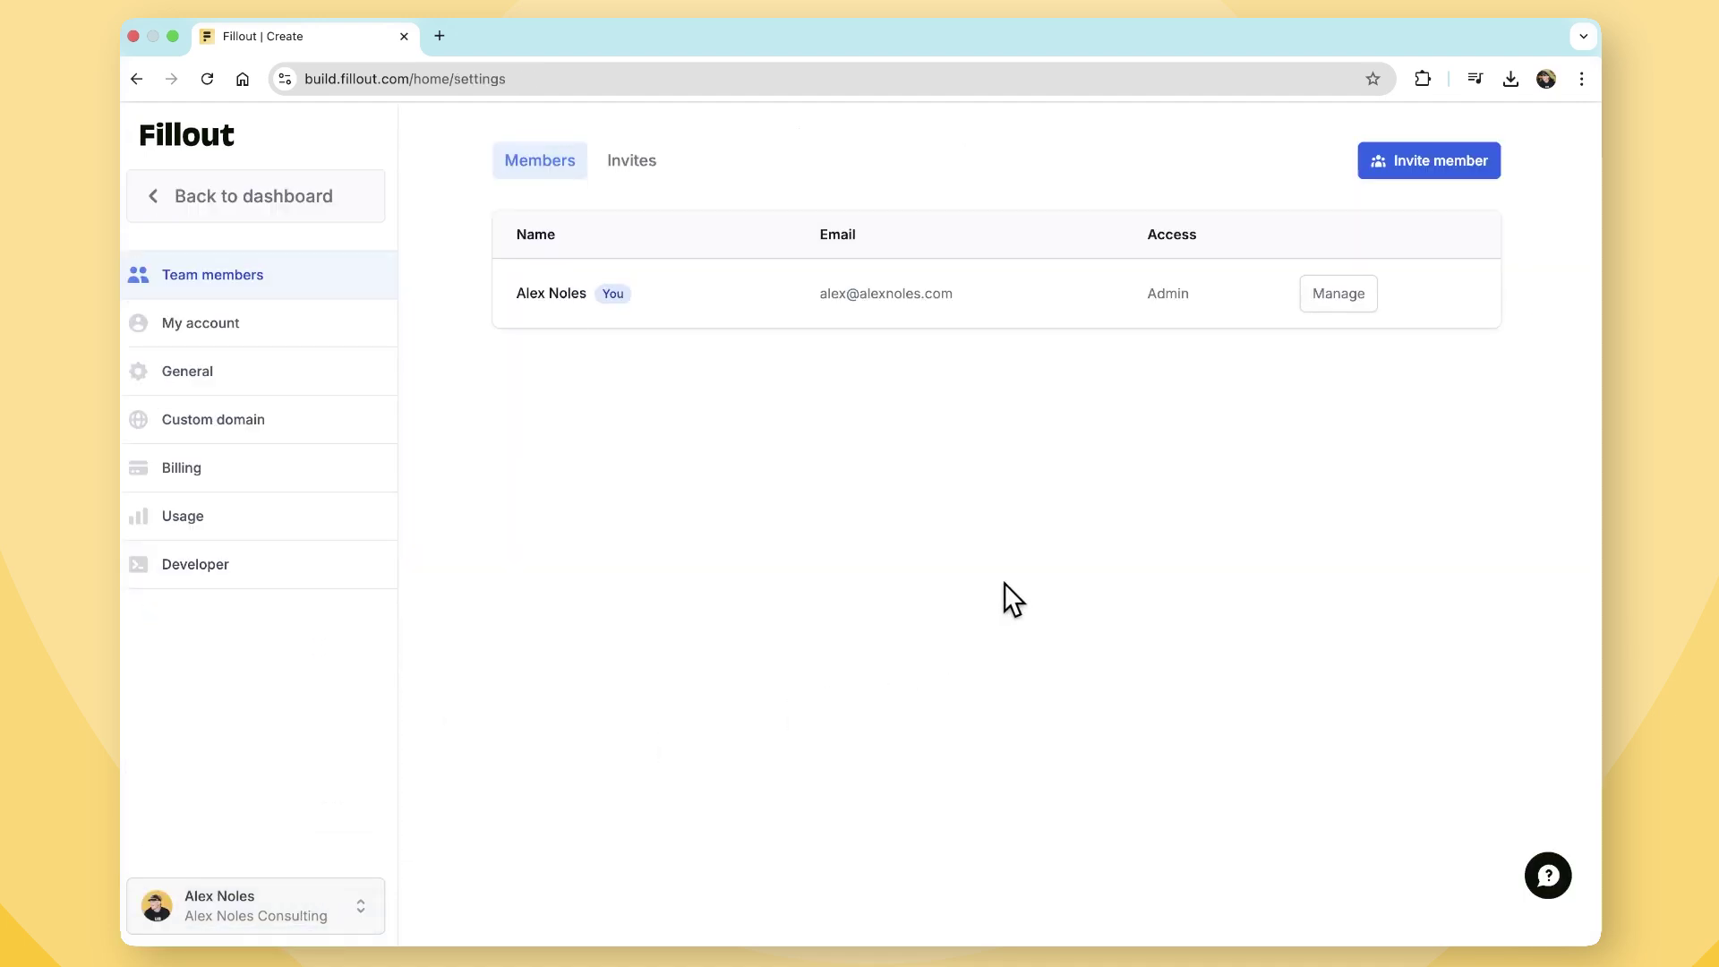
{"action": "left_click", "coordinate": [1451, 170]}
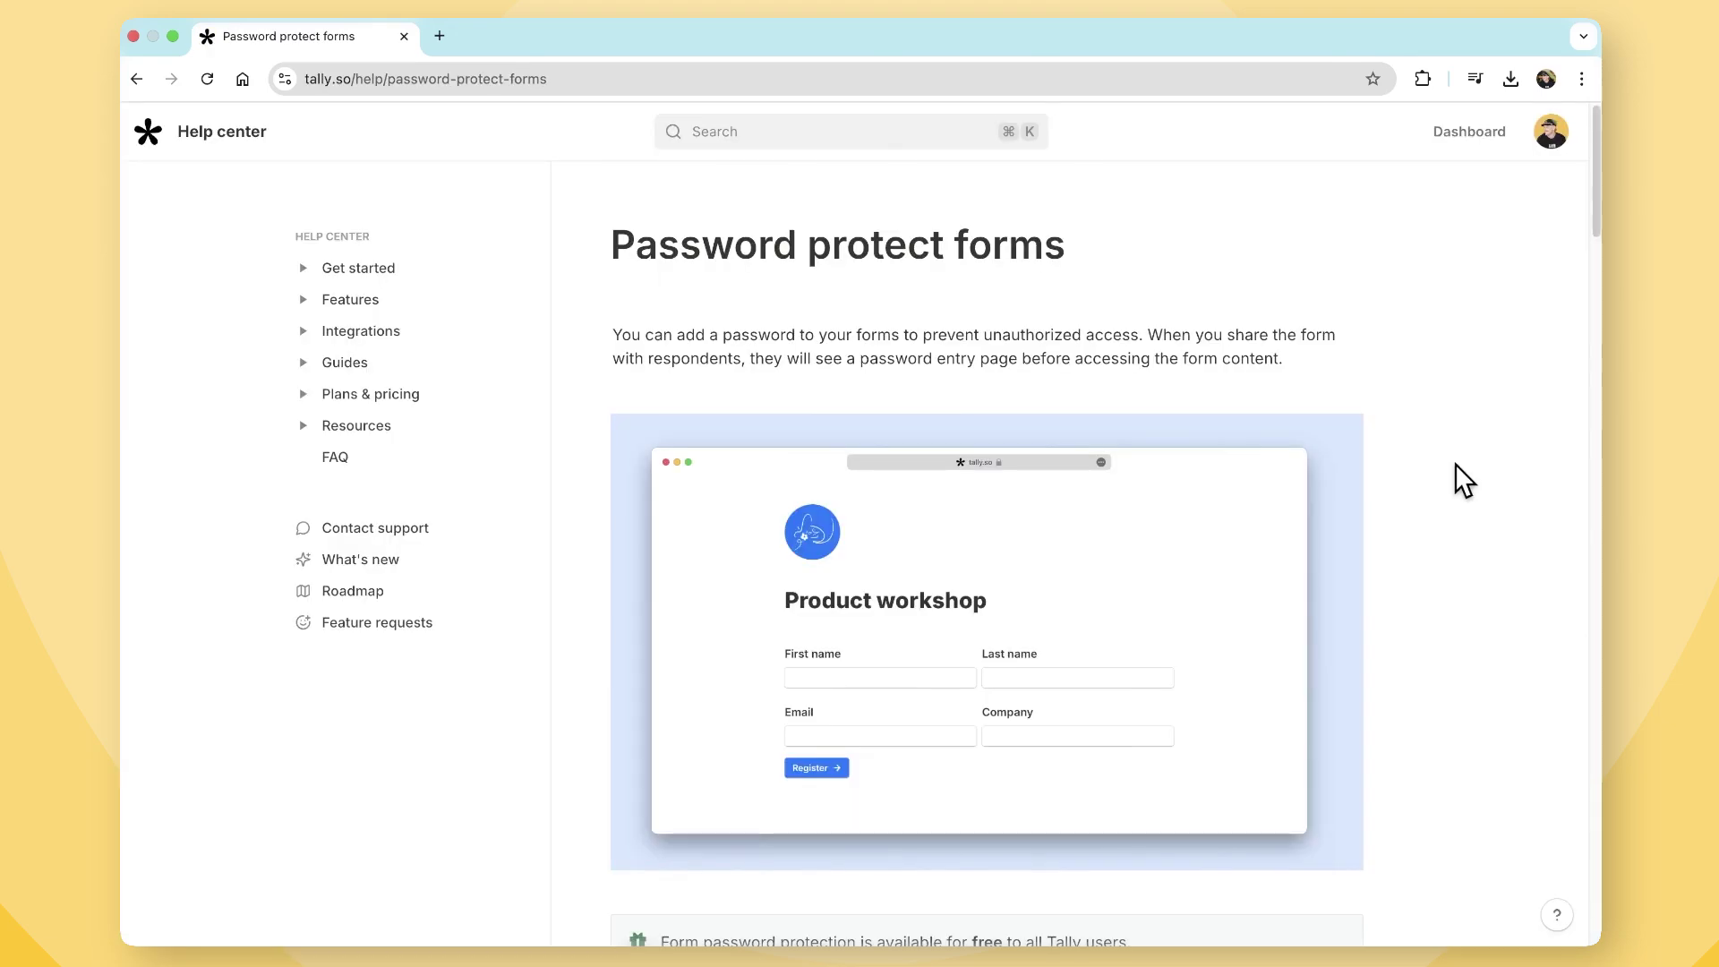
- Scroll Fillout's Security help page down to the Encryption, Two-factor authentication and Business continuity sections
{"action": "scroll", "coordinate": [1454, 464], "scroll_direction": "down", "scroll_amount": 2}
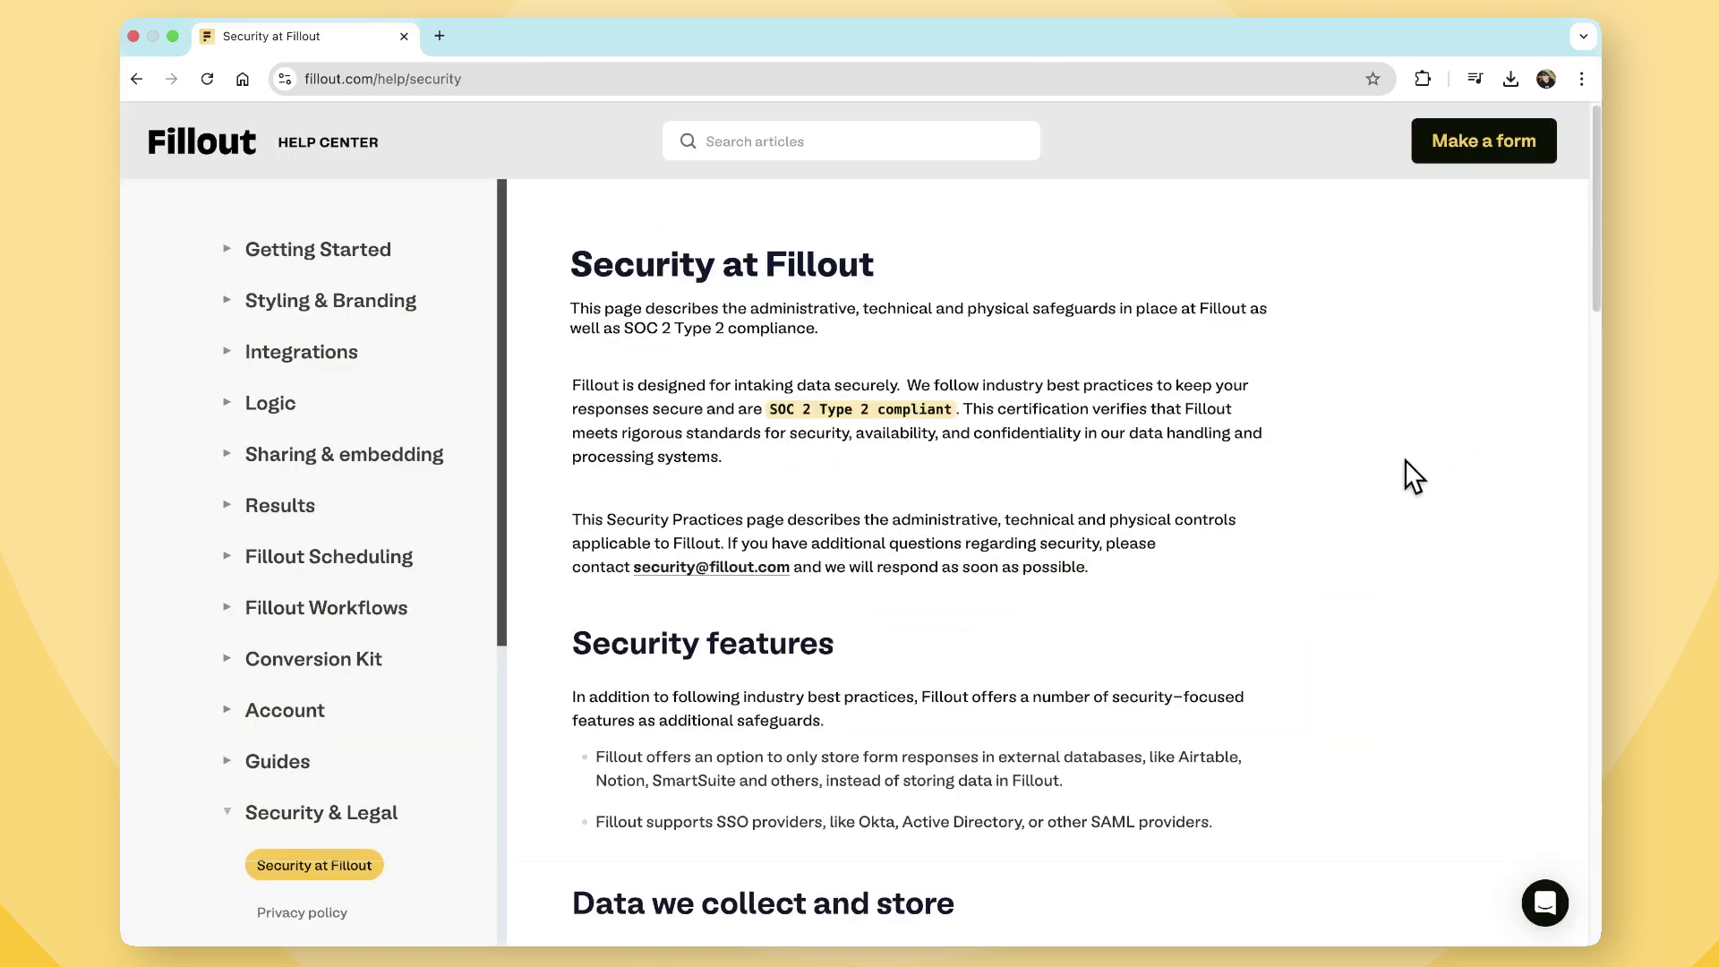
{"action": "scroll", "coordinate": [1044, 639], "scroll_direction": "down", "scroll_amount": 5}
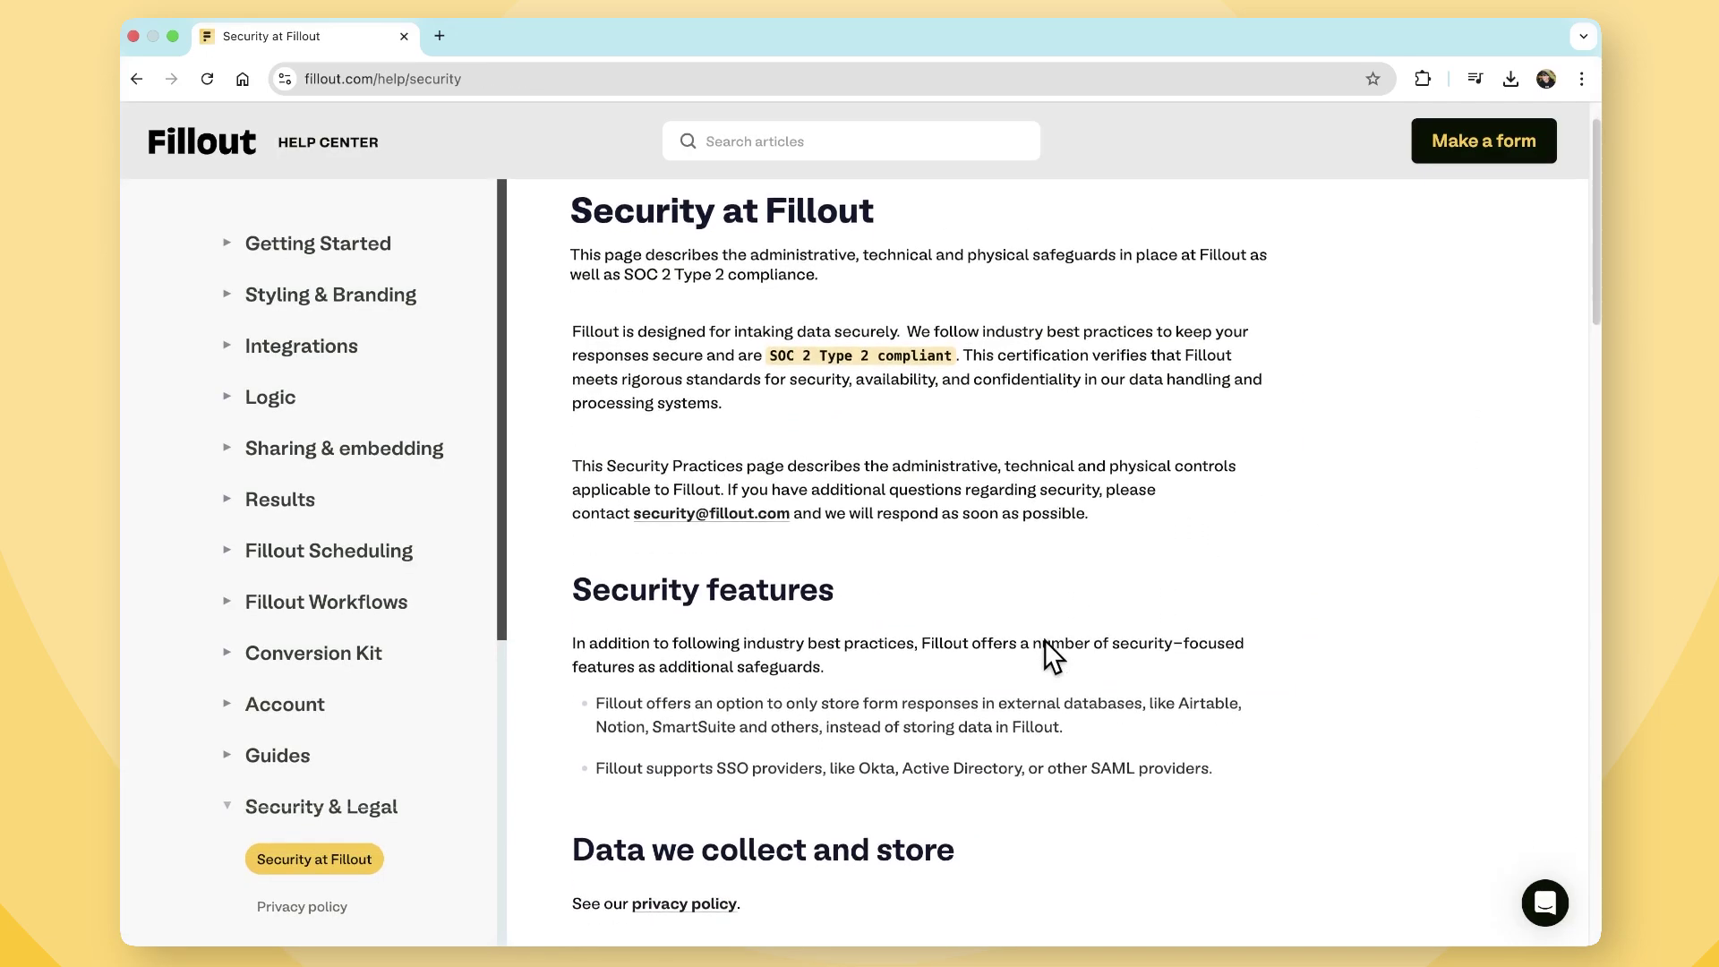
{"action": "scroll", "coordinate": [1044, 639], "scroll_direction": "down", "scroll_amount": 8}
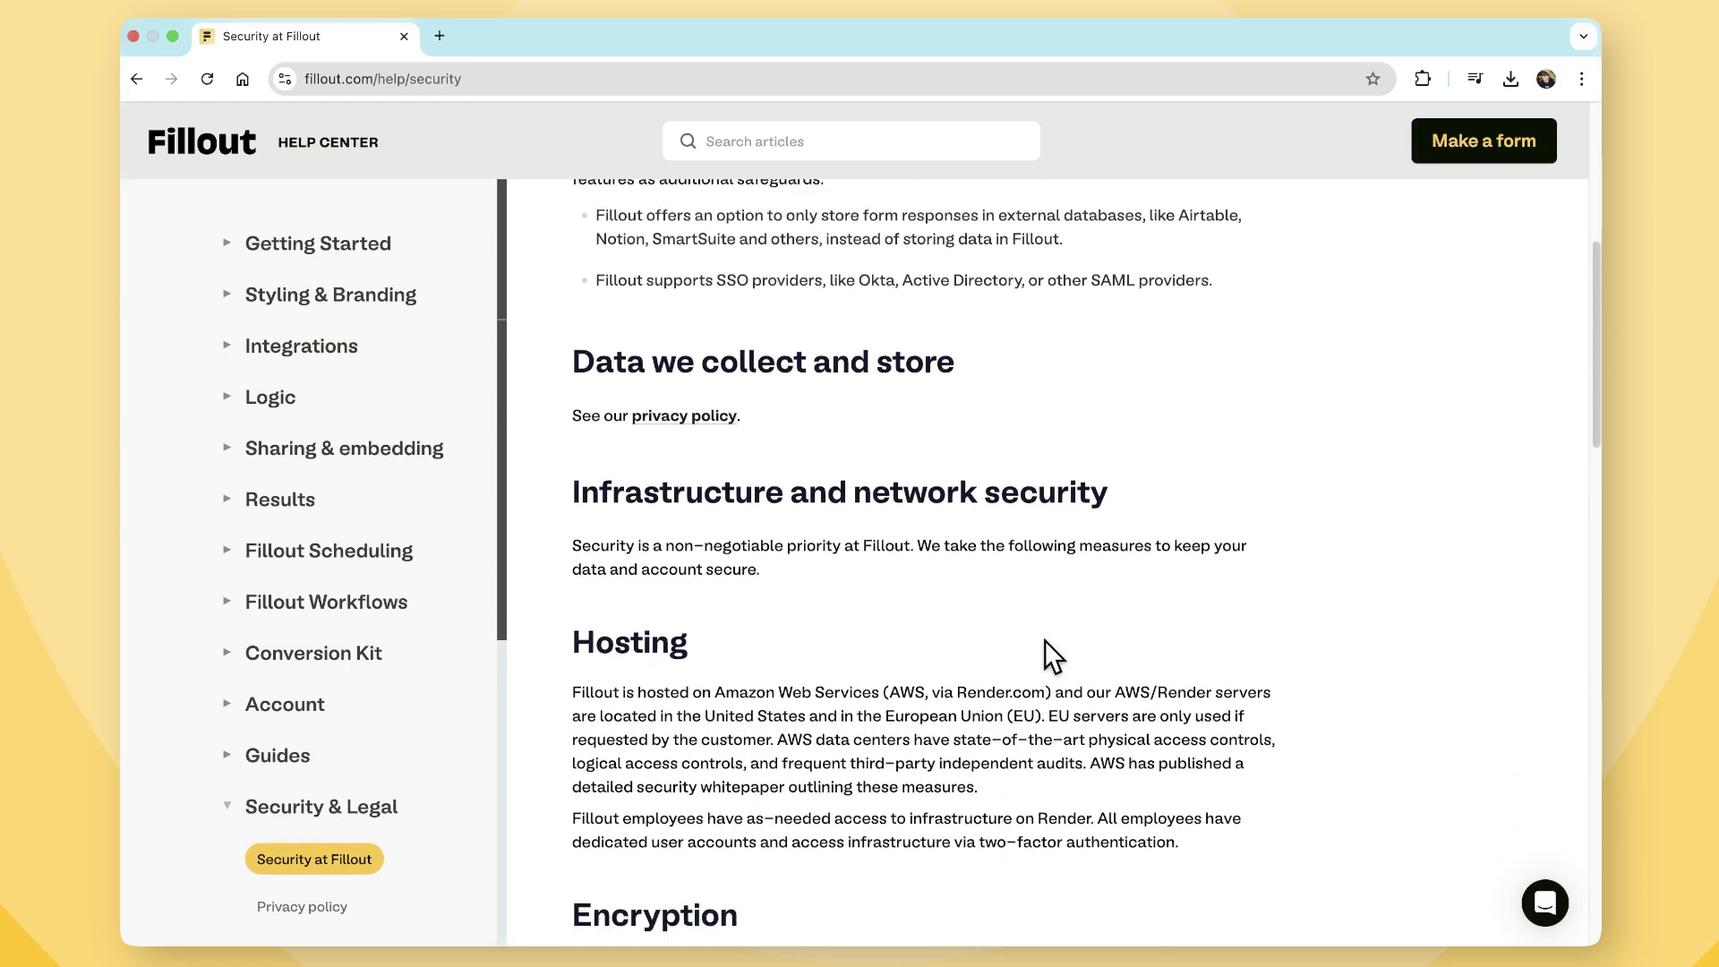
{"action": "scroll", "coordinate": [1044, 636], "scroll_direction": "down", "scroll_amount": 4}
{"action": "scroll", "coordinate": [1044, 639], "scroll_direction": "down", "scroll_amount": 4}
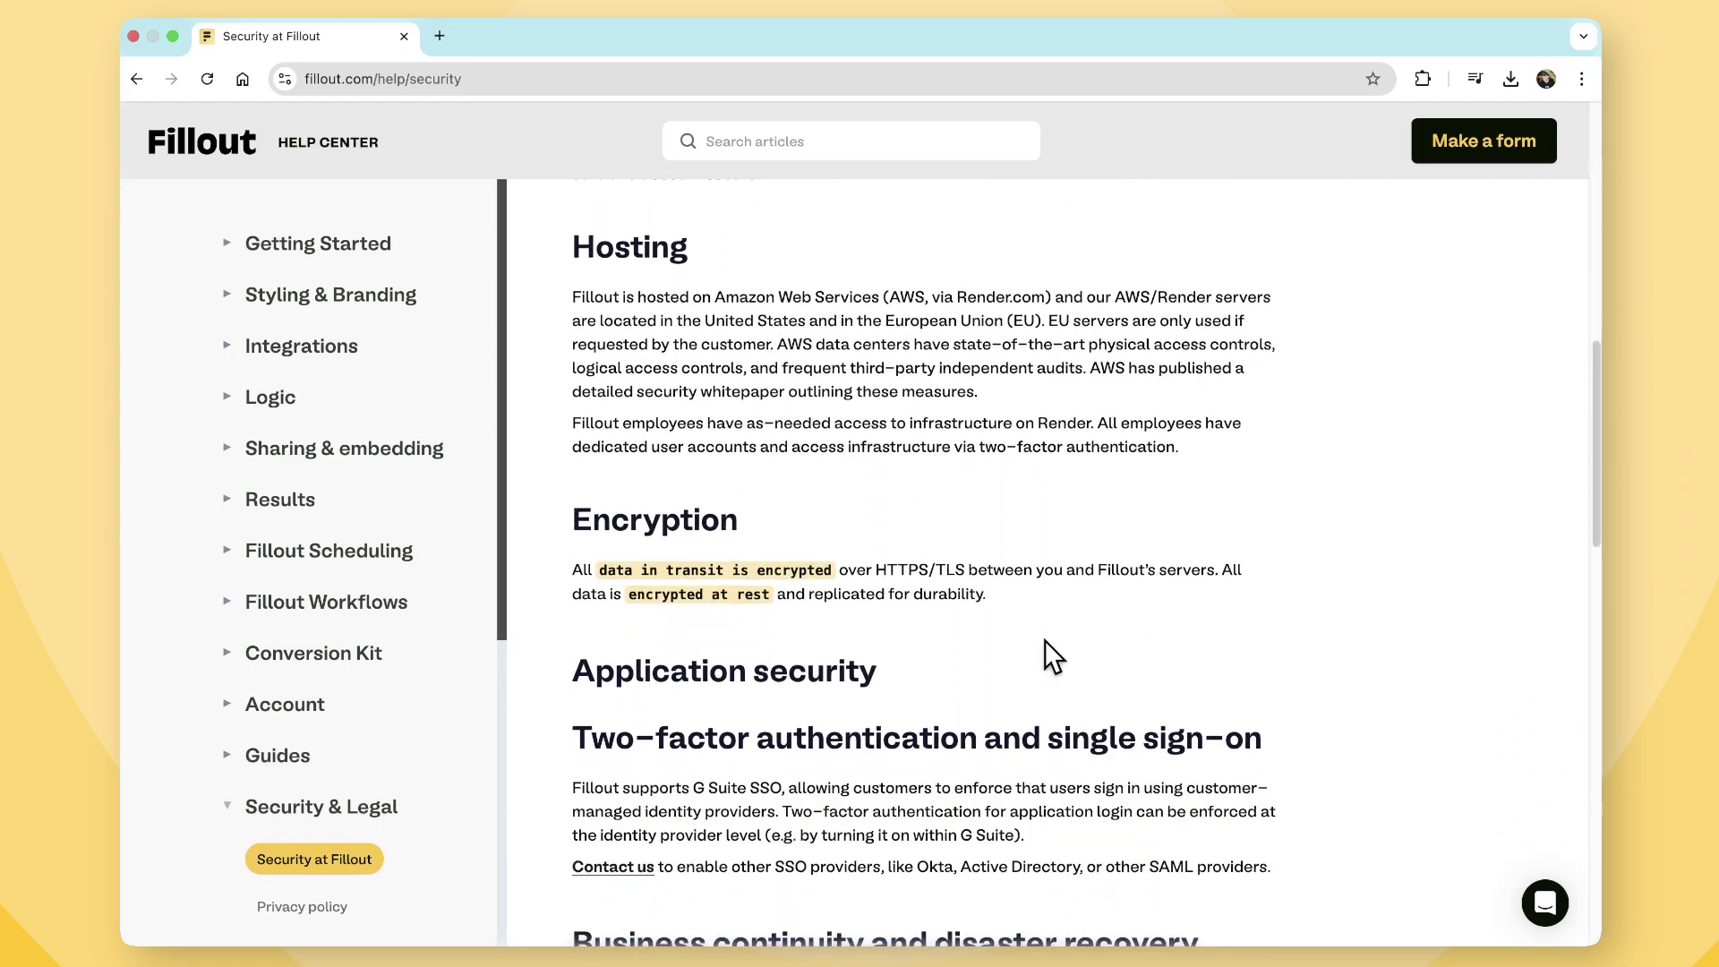
{"action": "scroll", "coordinate": [1043, 639], "scroll_direction": "down", "scroll_amount": 3}
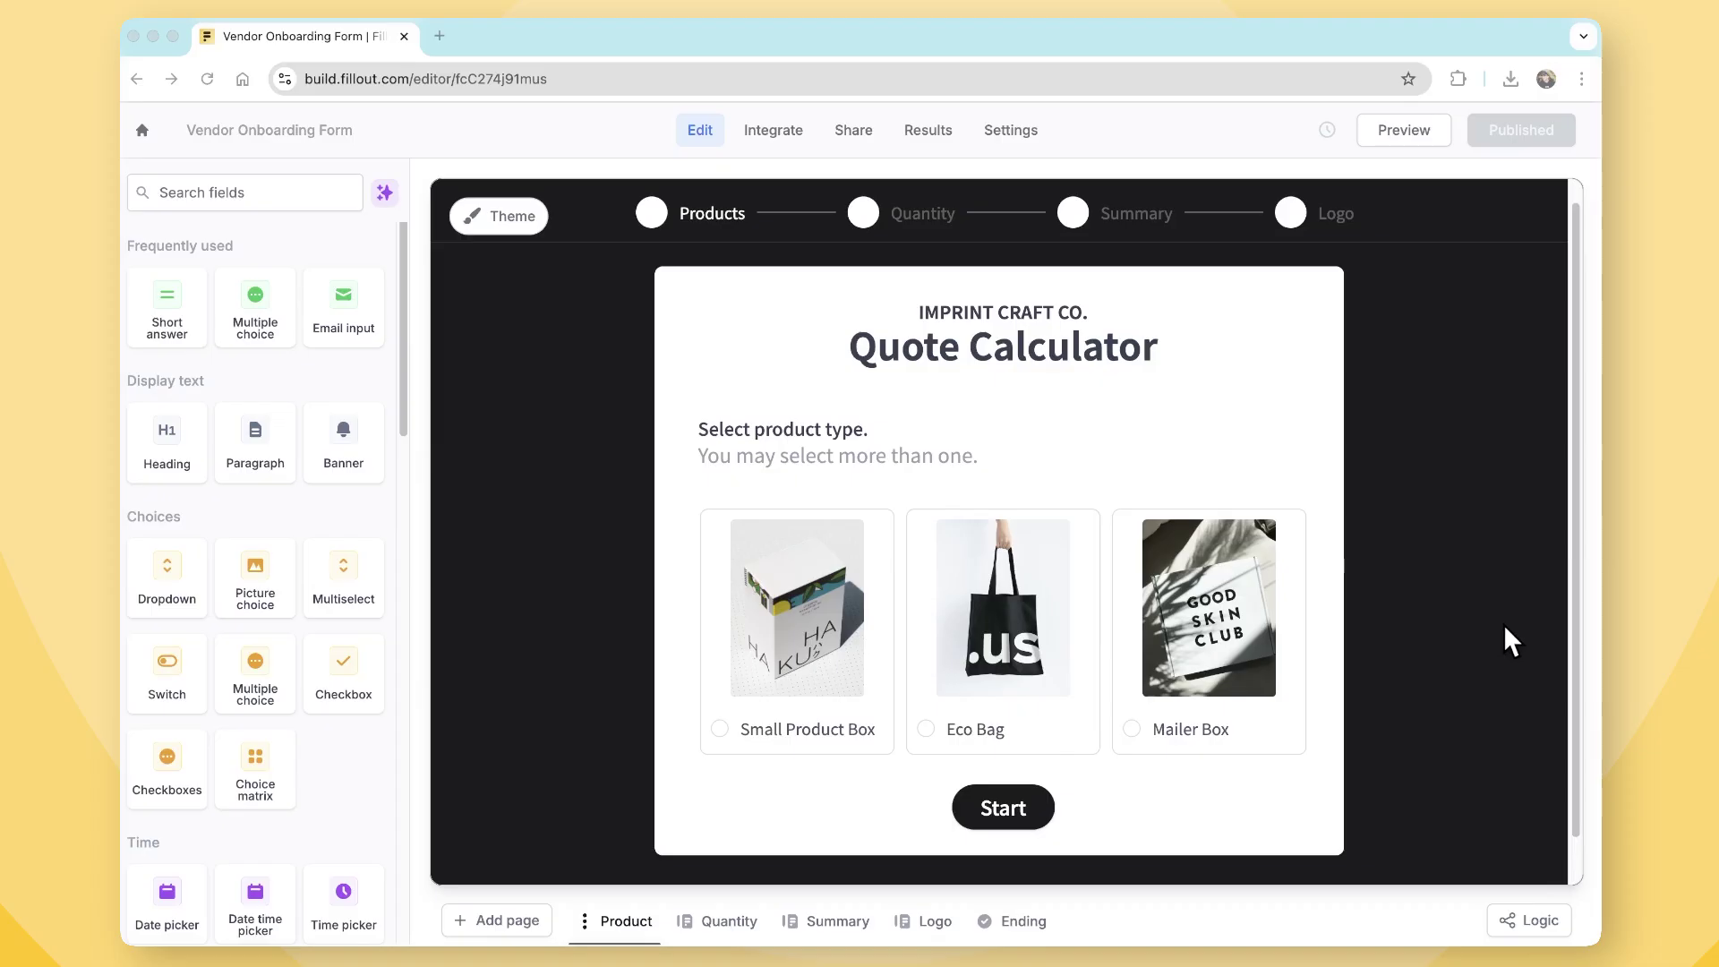
- Start an Approve or reject workflow template from the Vendor Onboarding Form's integrations
{"action": "left_click", "coordinate": [770, 131]}
{"action": "left_click", "coordinate": [536, 215]}
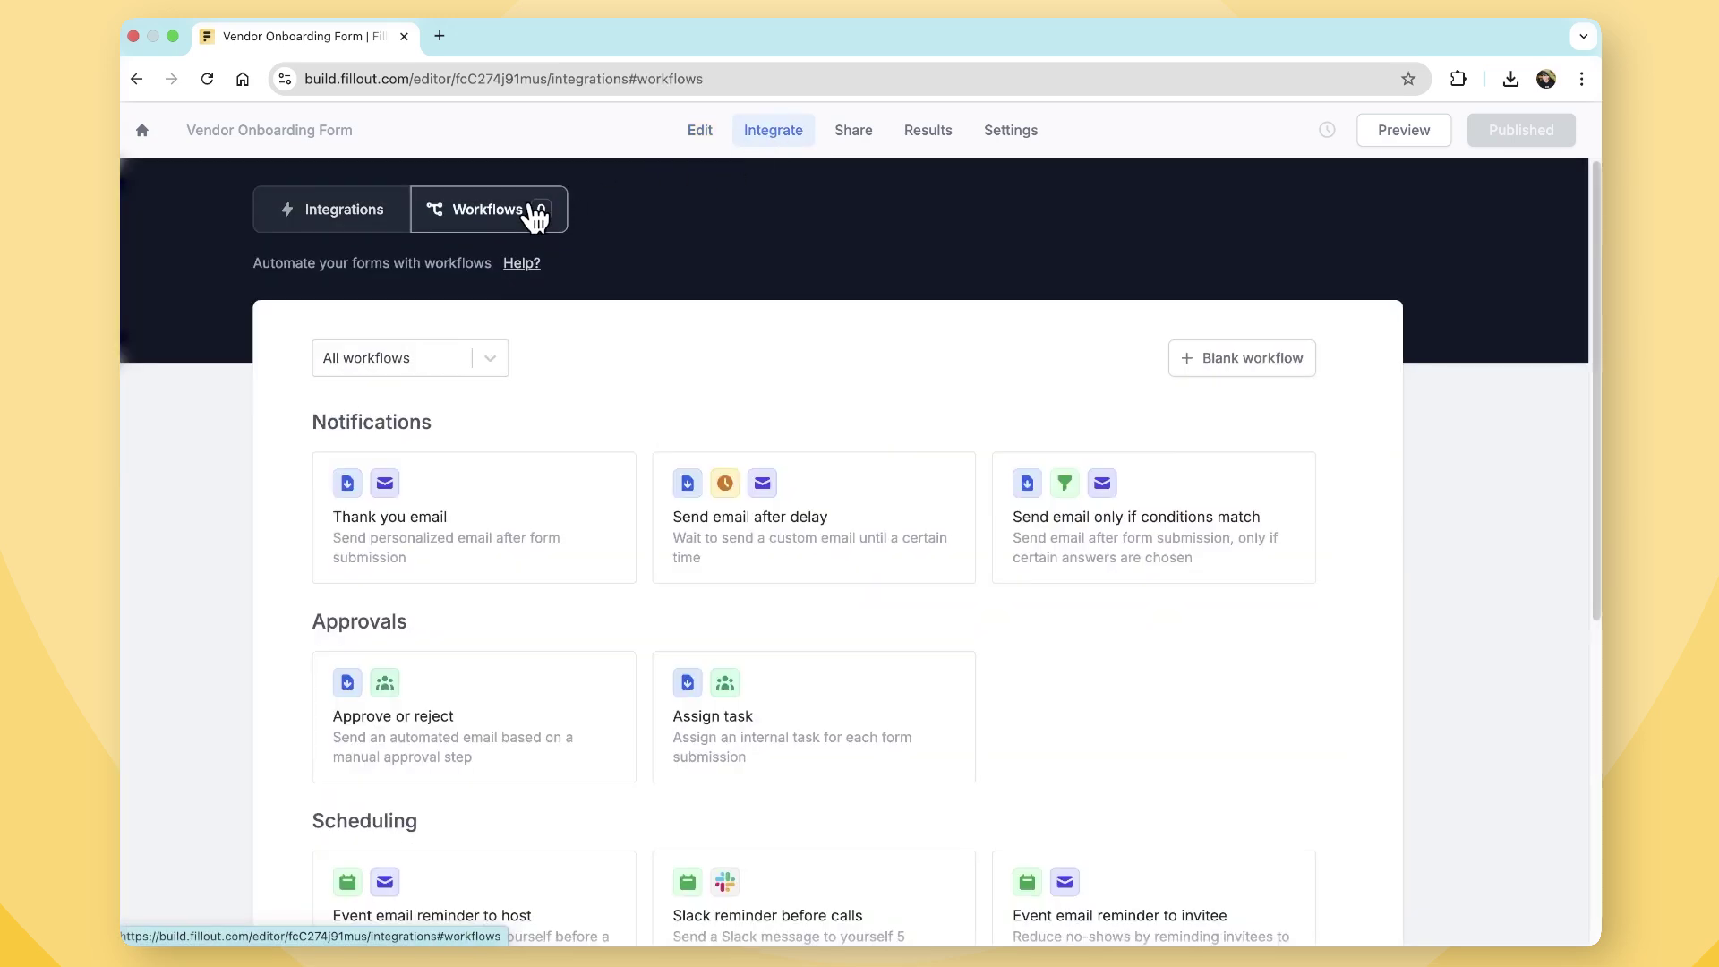
{"action": "scroll", "coordinate": [519, 533], "scroll_direction": "down", "scroll_amount": 1}
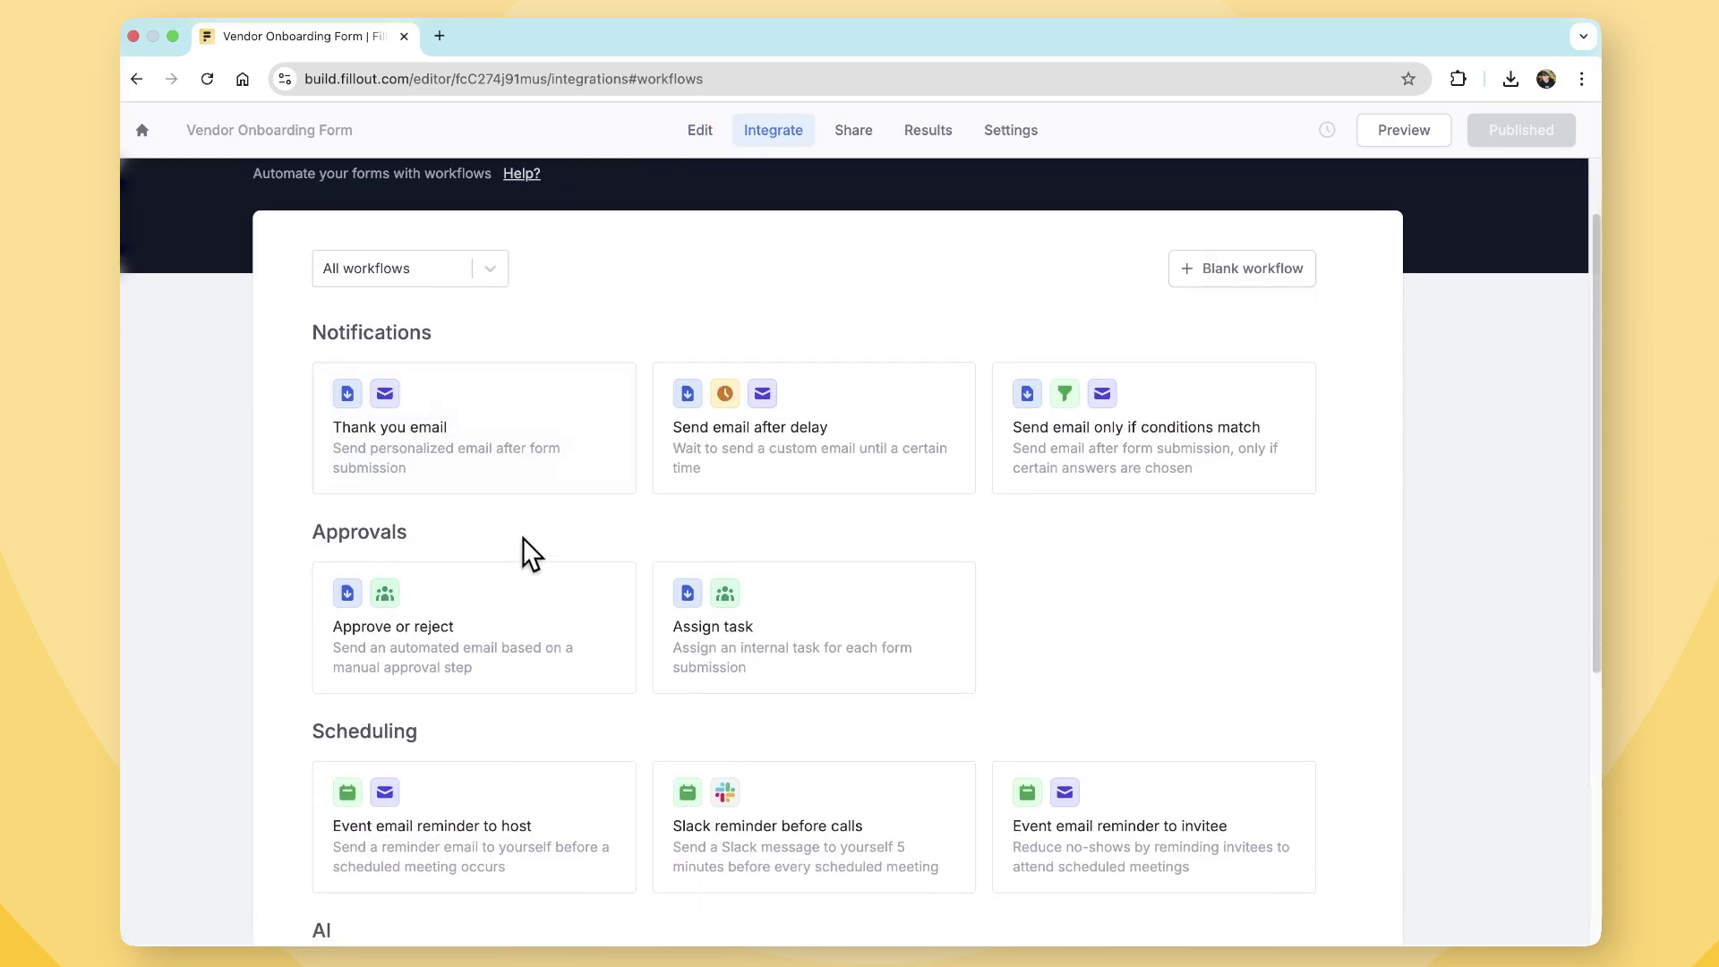
{"action": "left_click", "coordinate": [543, 617]}
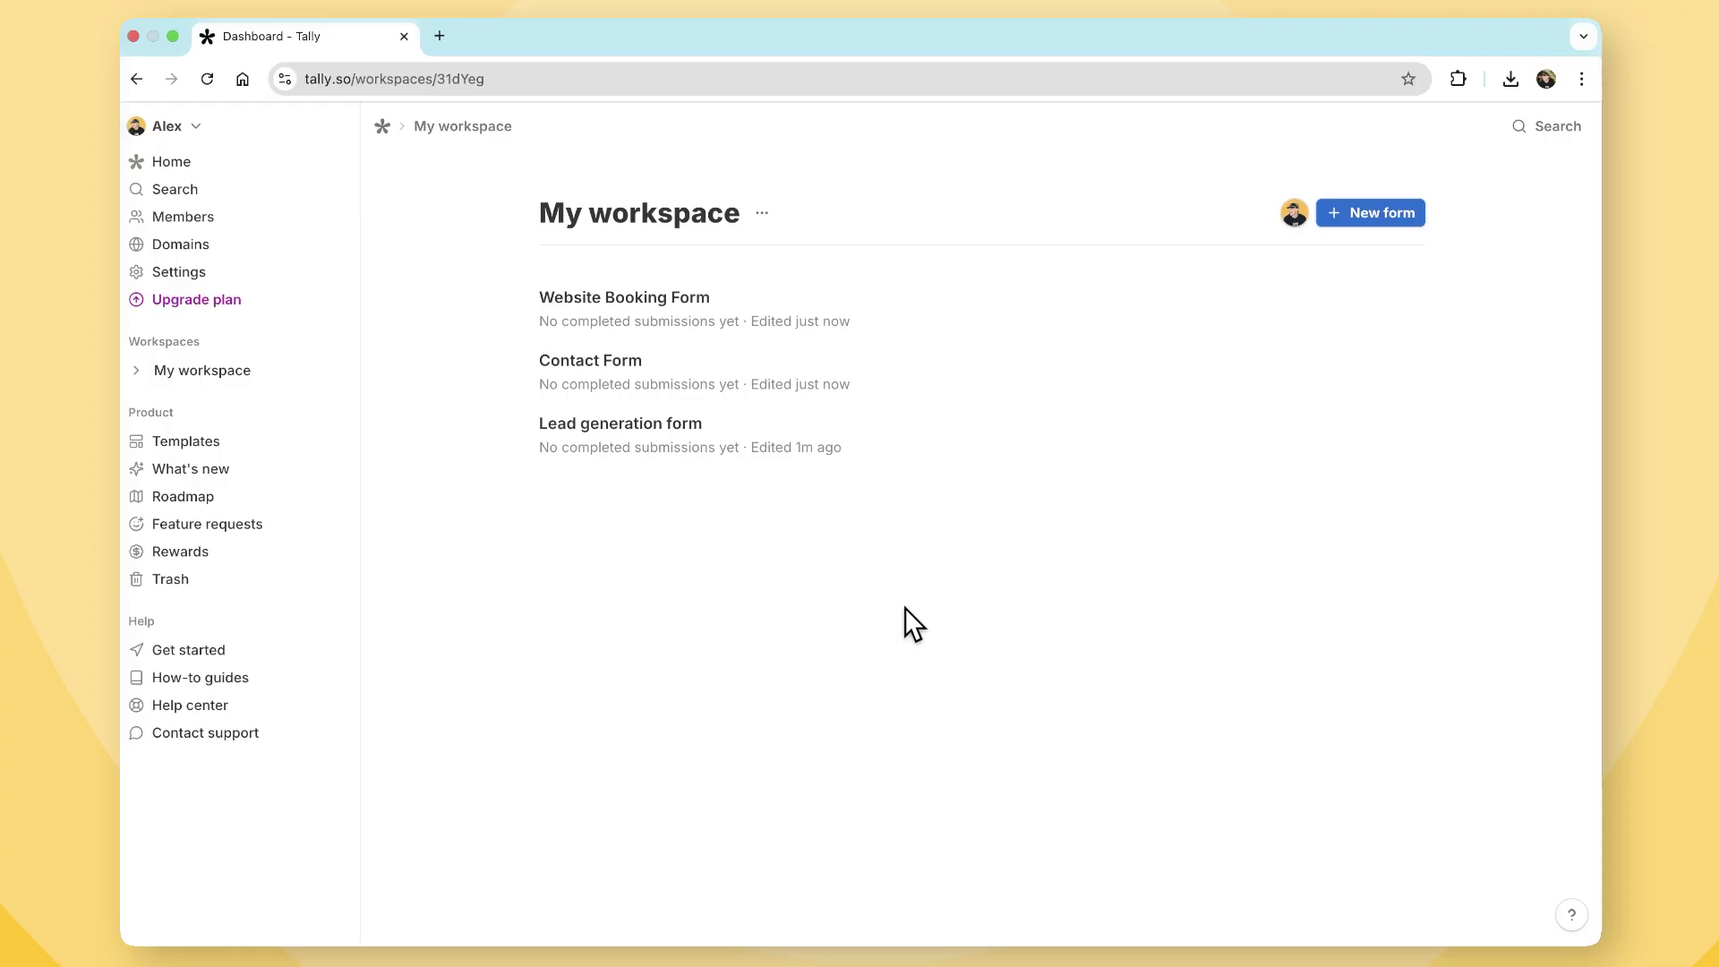
- Create a new blank Tally form titled My Form
{"action": "left_click", "coordinate": [1363, 224]}
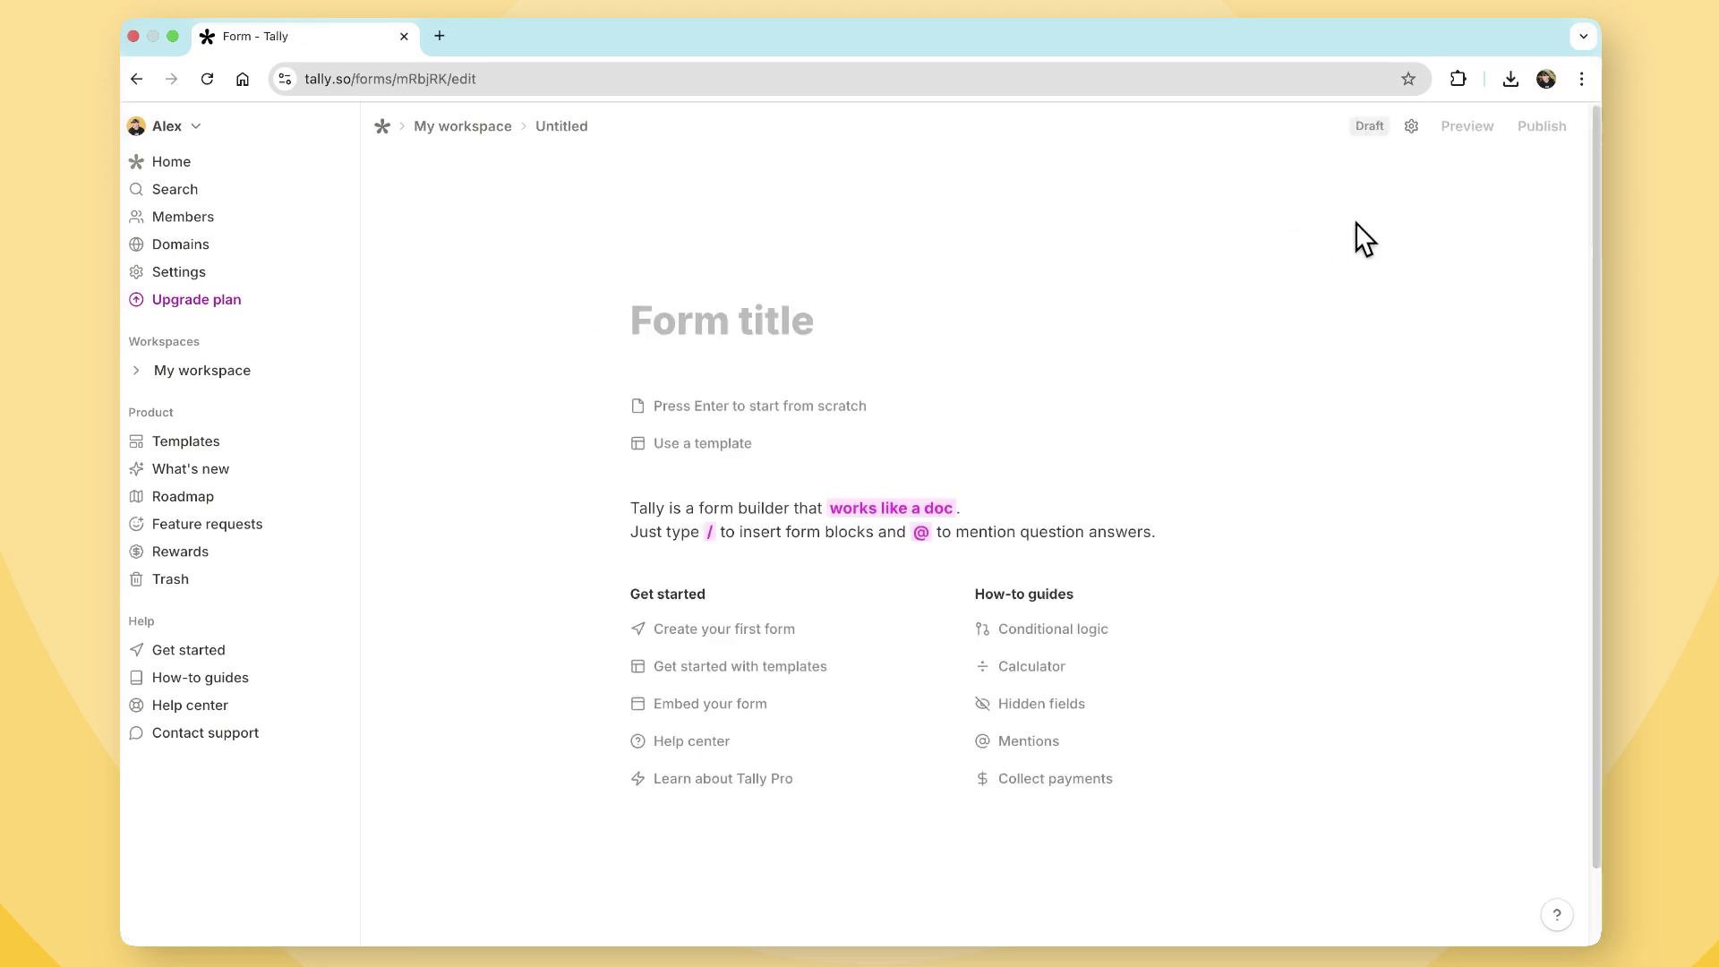
{"action": "type", "text": "My Form"}
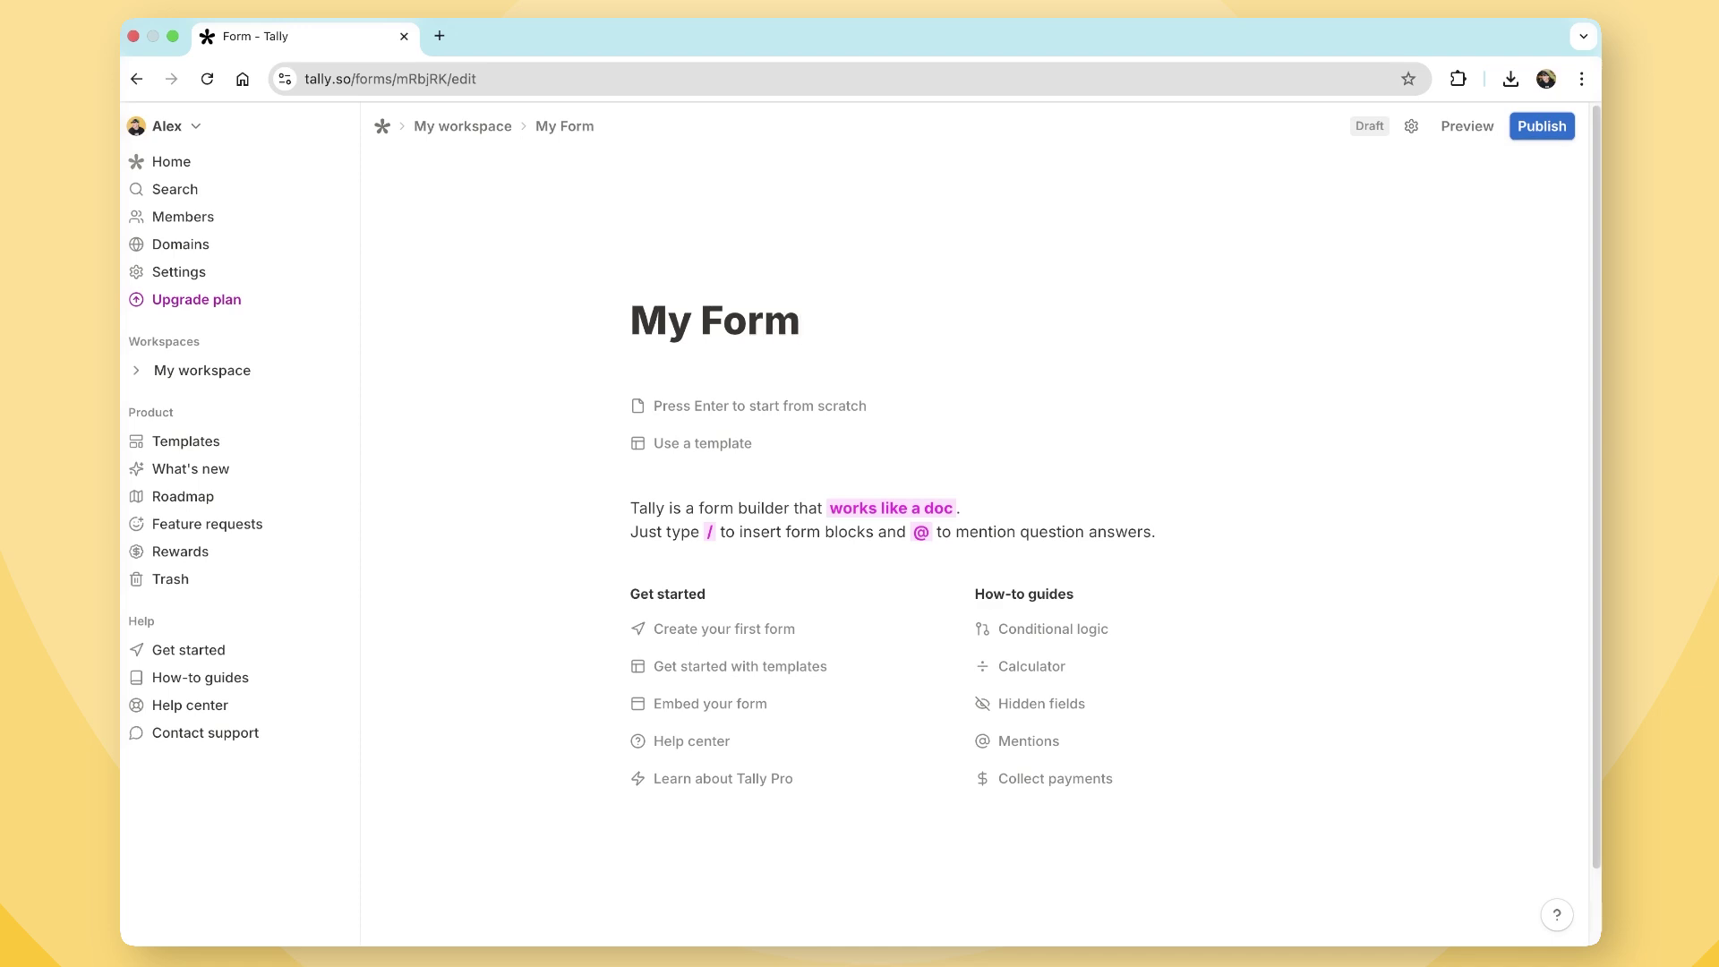
{"action": "key", "text": "Return"}
- Insert a Short answer question, then continue the live Website Form and start typing a full name
{"action": "type", "text": "/"}
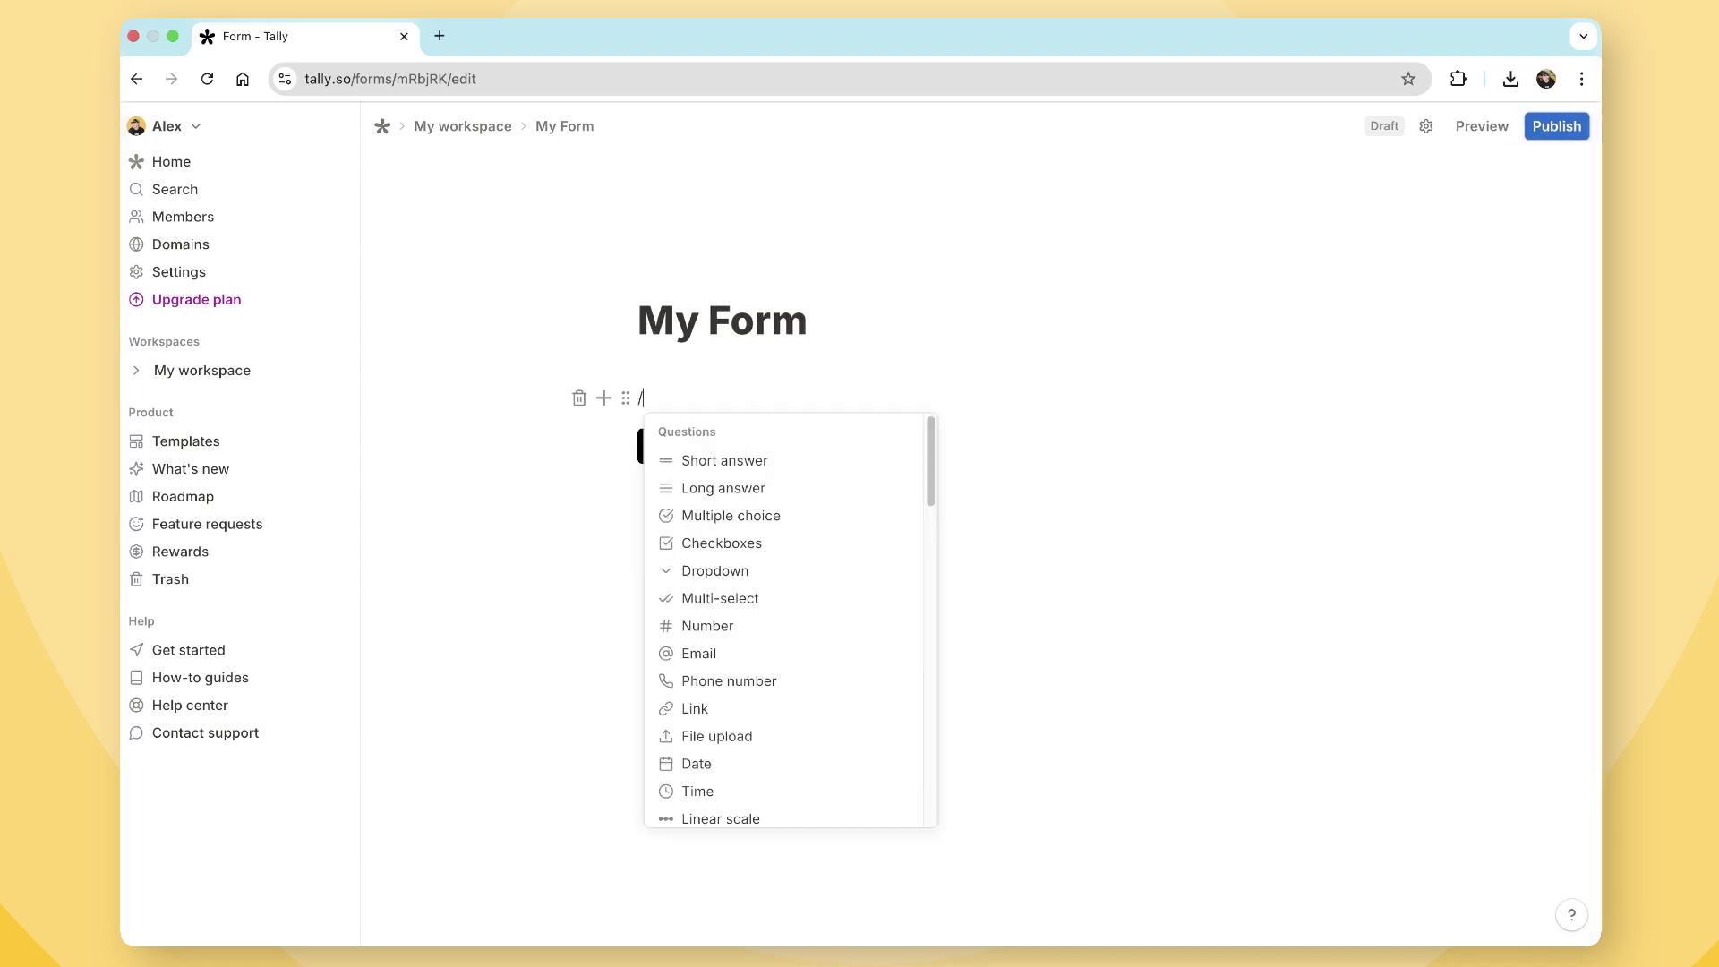
{"action": "key", "text": "Return"}
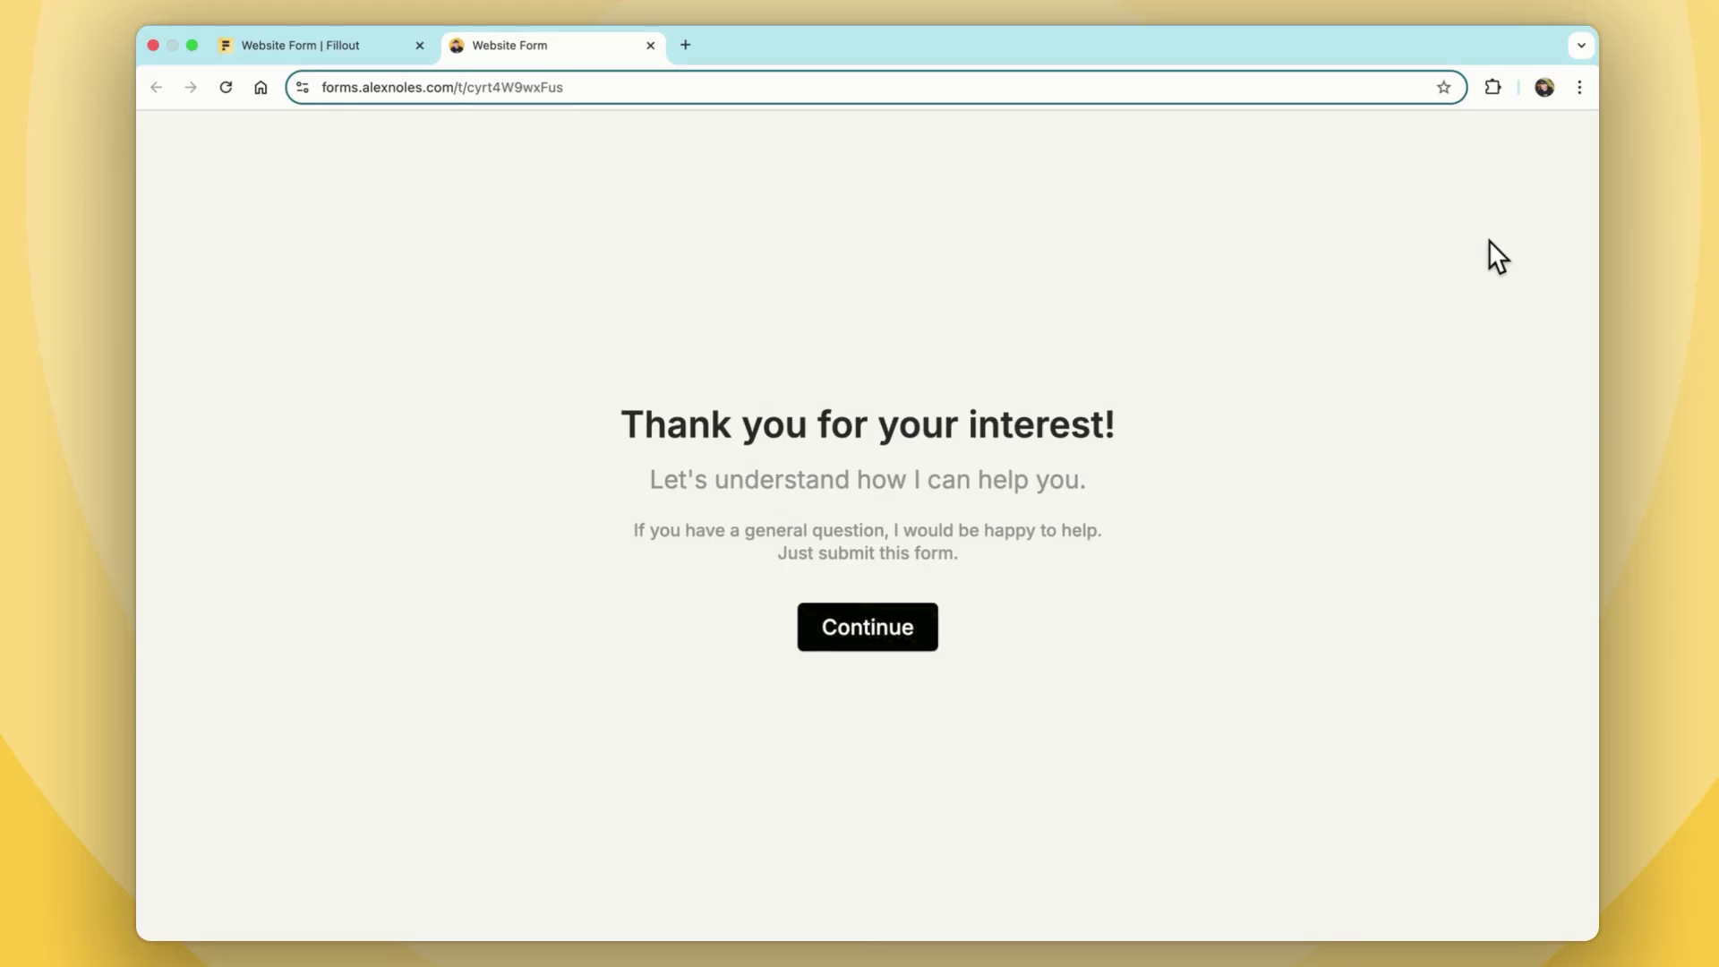
{"action": "left_click", "coordinate": [962, 591]}
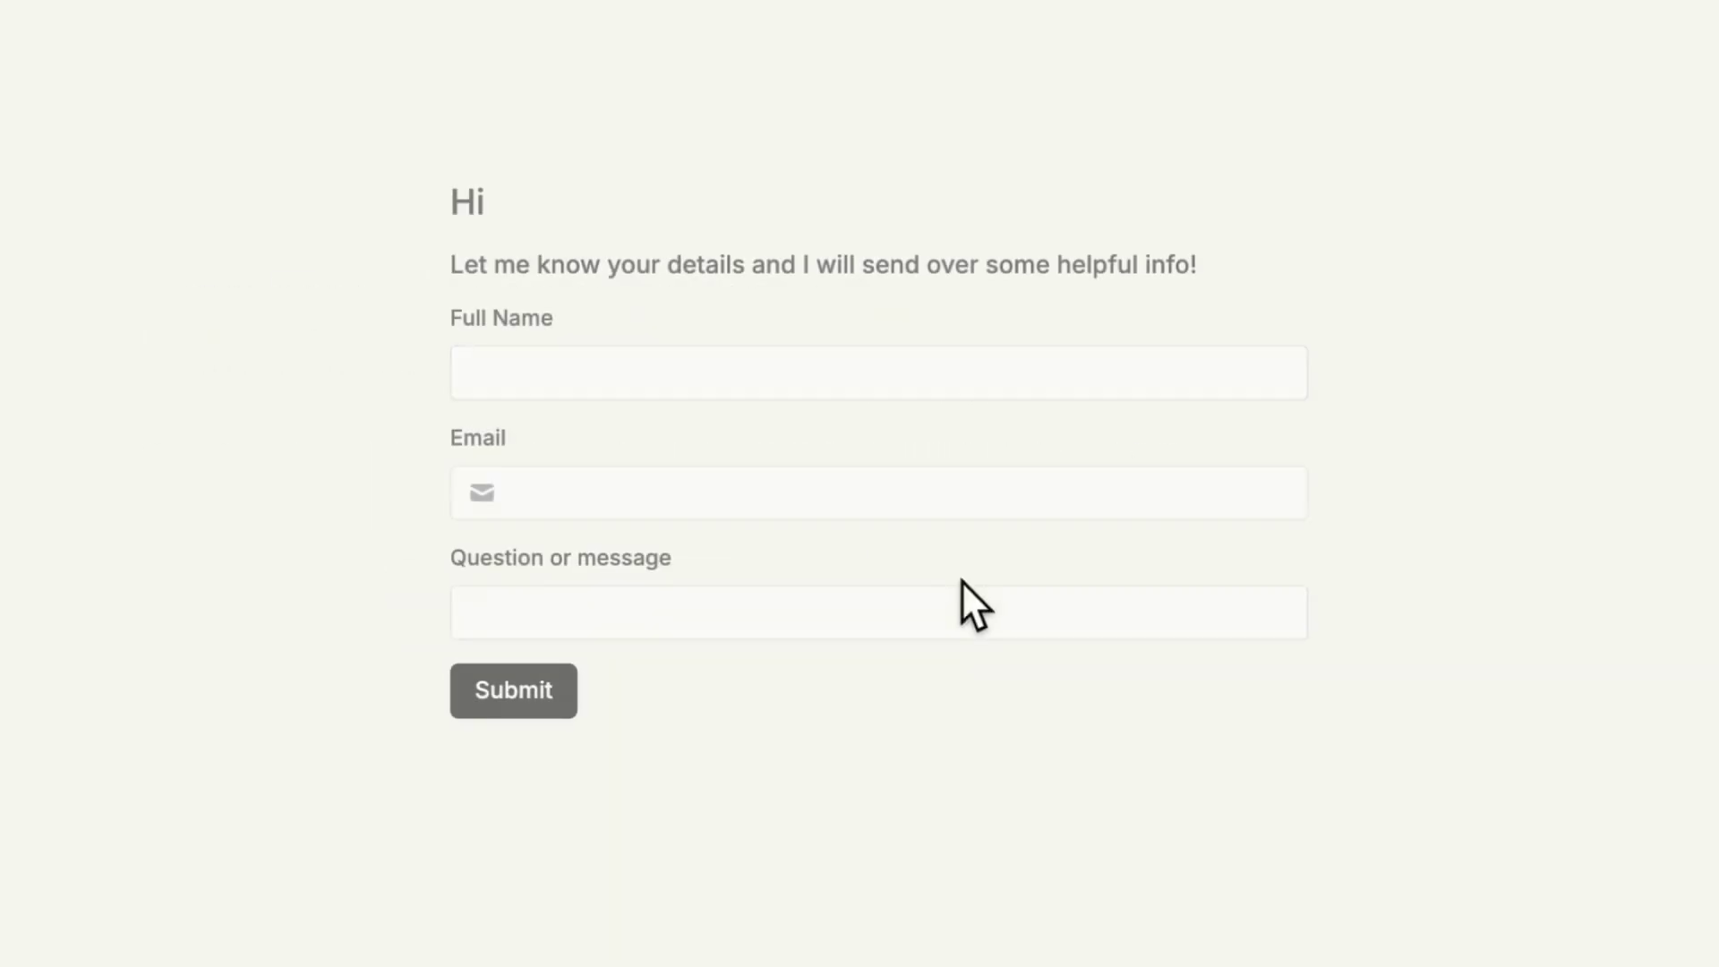
{"action": "left_click", "coordinate": [755, 372]}
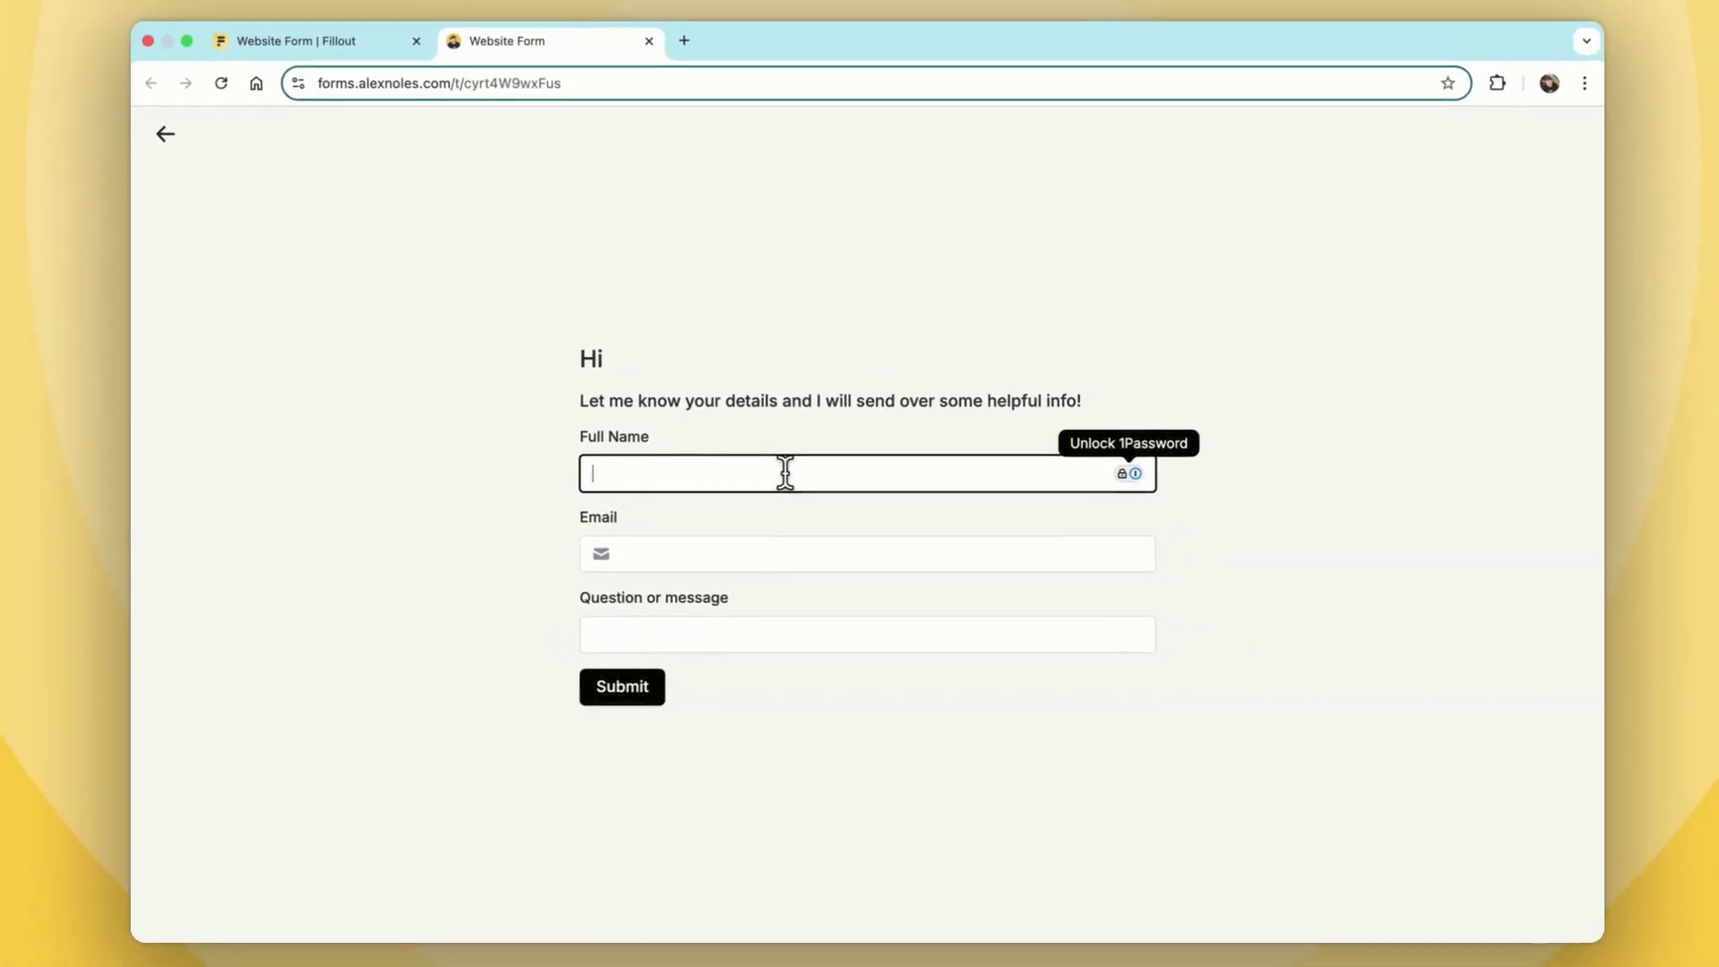
{"action": "type", "text": "Ale"}
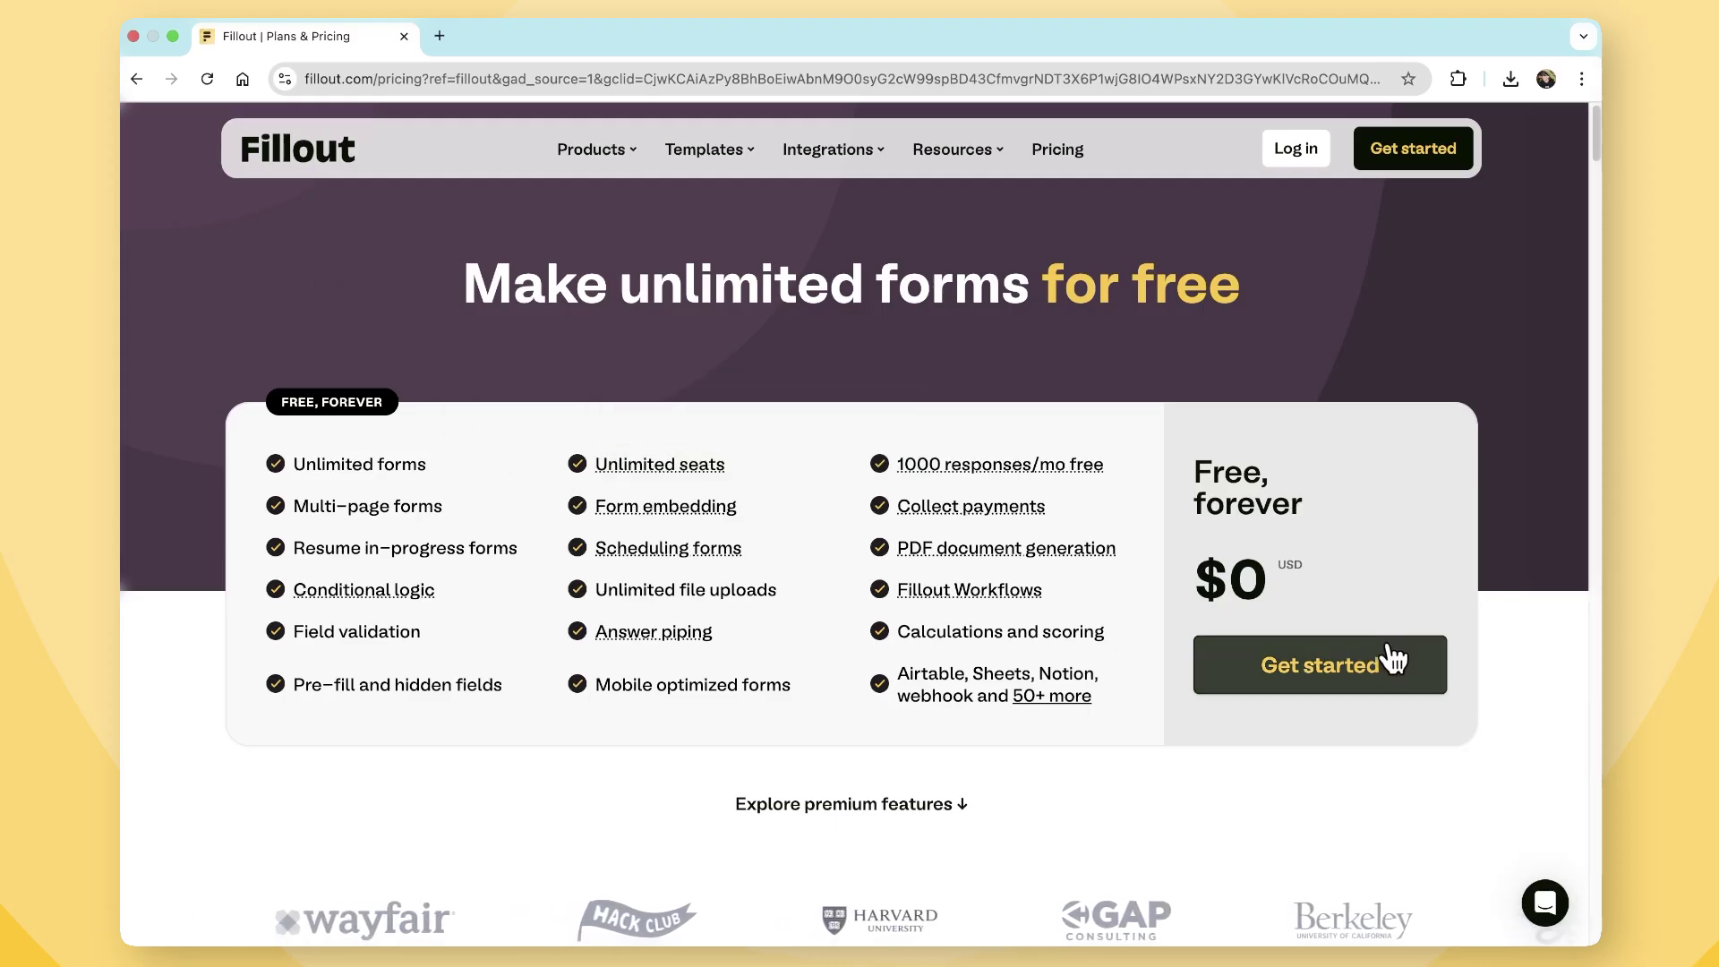
- Scroll Fillout's pricing page to the Free, Starter, Pro and Business plan cards
{"action": "scroll", "coordinate": [1407, 667], "scroll_direction": "down", "scroll_amount": 5}
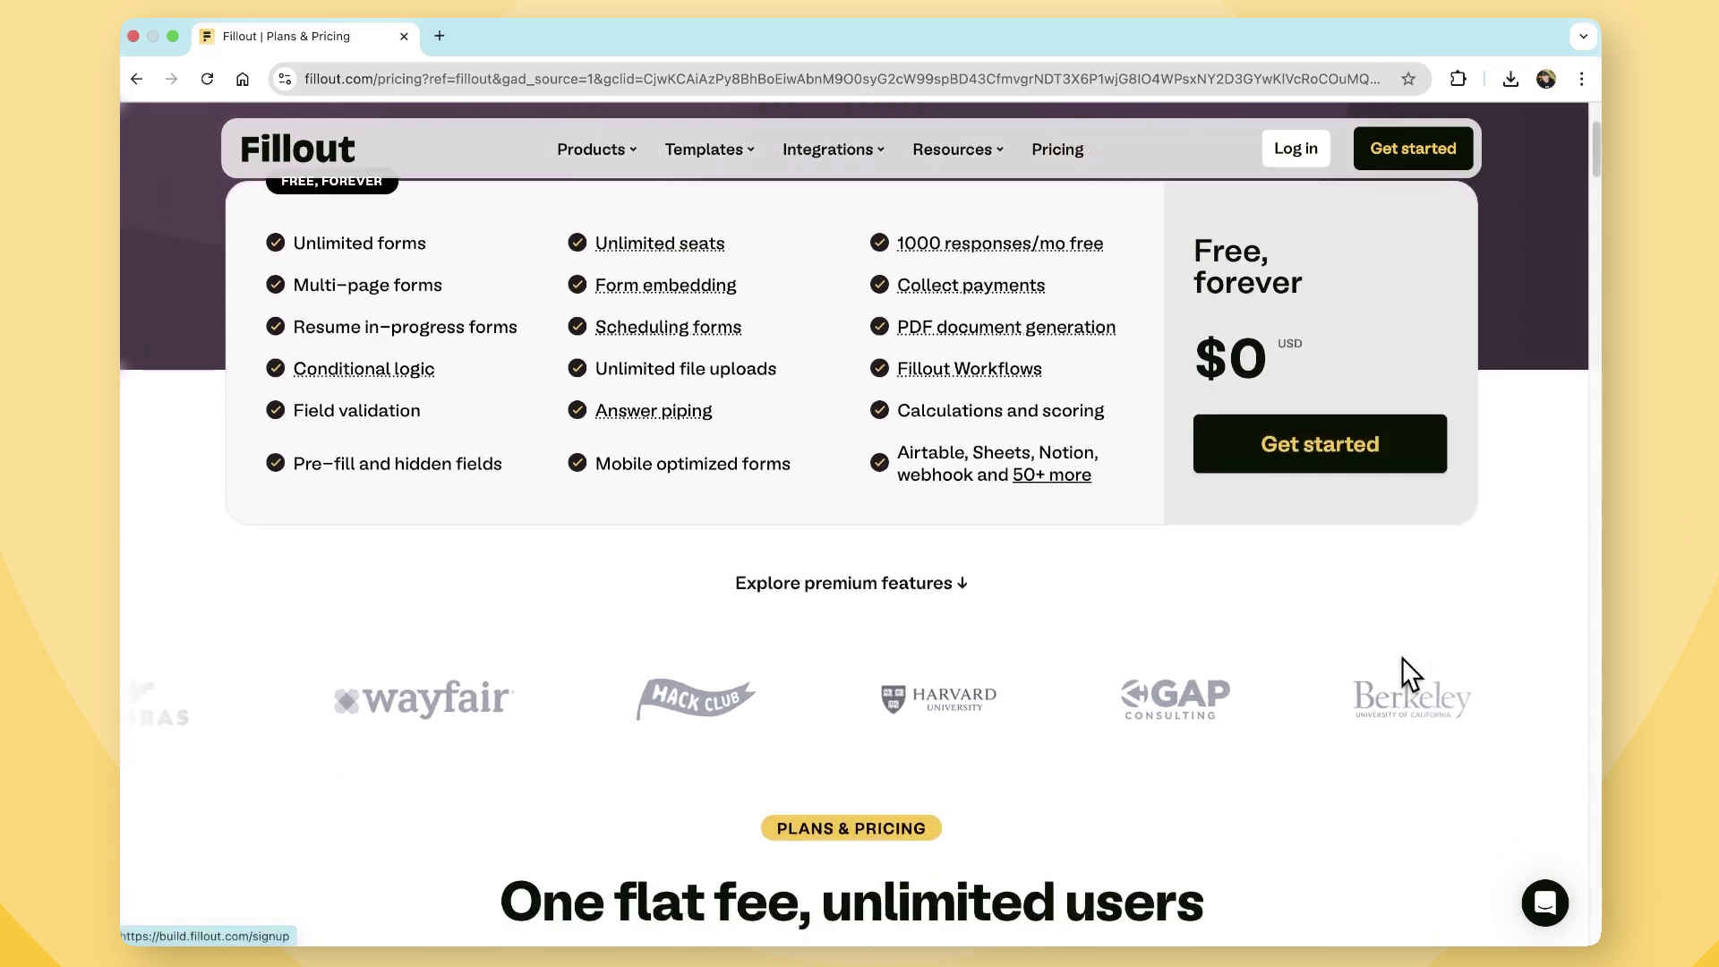
{"action": "scroll", "coordinate": [757, 713], "scroll_direction": "down", "scroll_amount": 3}
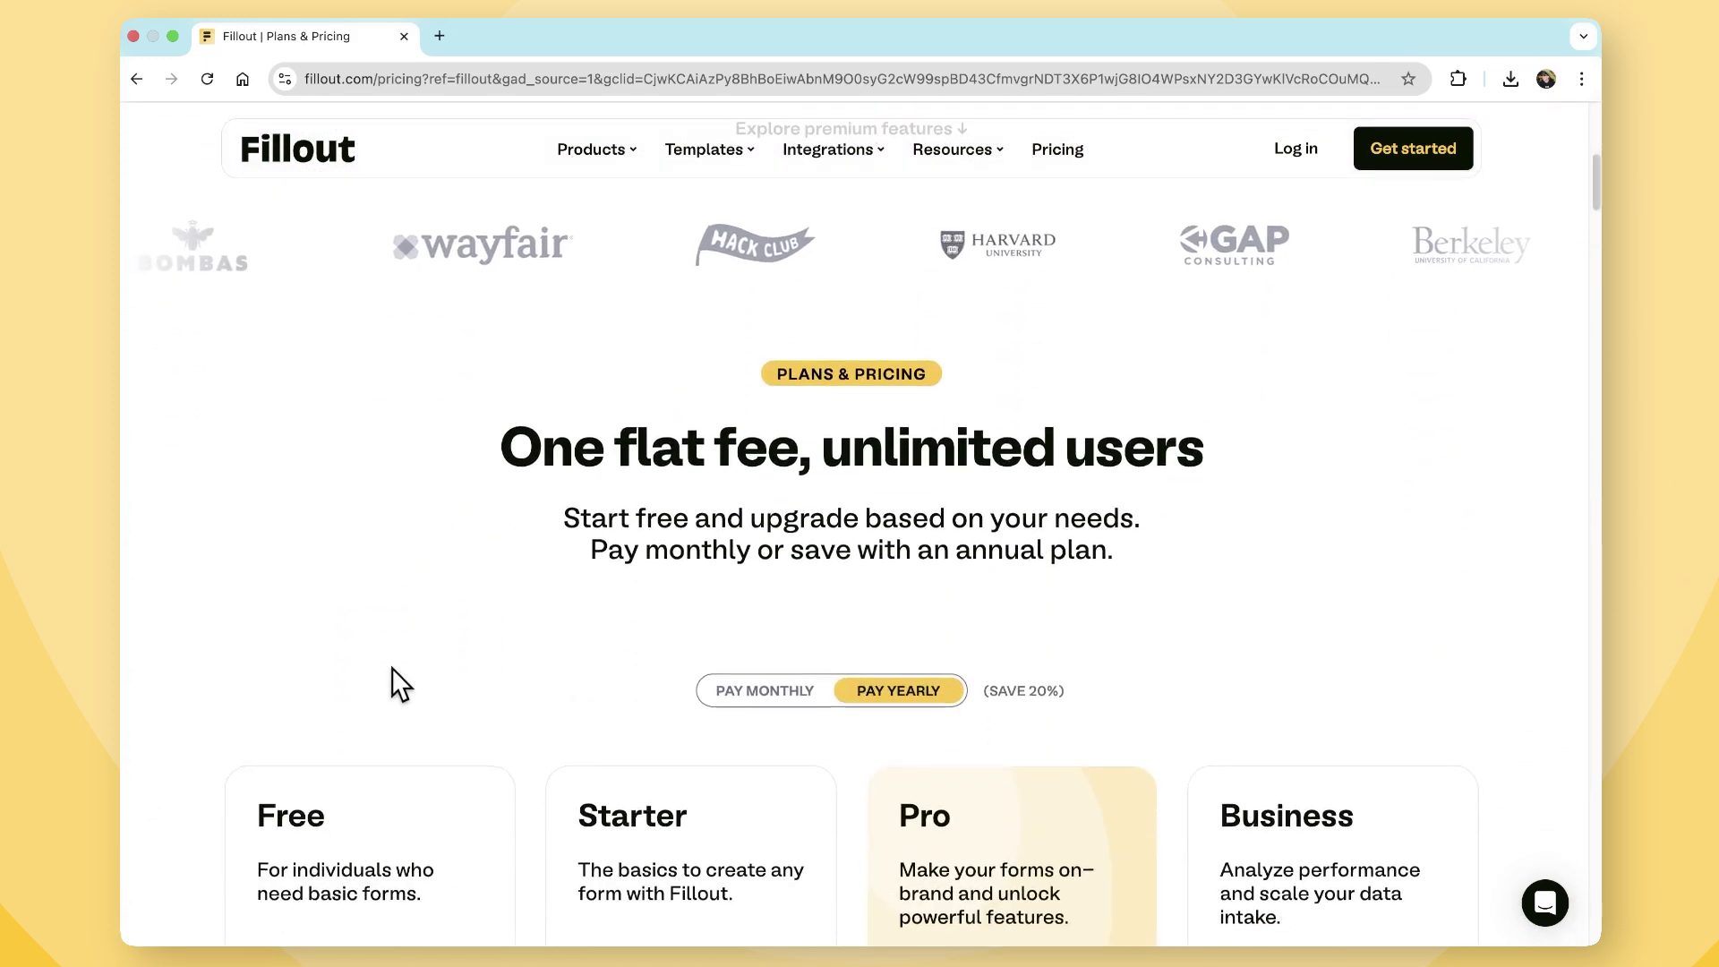
{"action": "scroll", "coordinate": [391, 668], "scroll_direction": "down", "scroll_amount": 5}
{"action": "scroll", "coordinate": [342, 683], "scroll_direction": "down", "scroll_amount": 2}
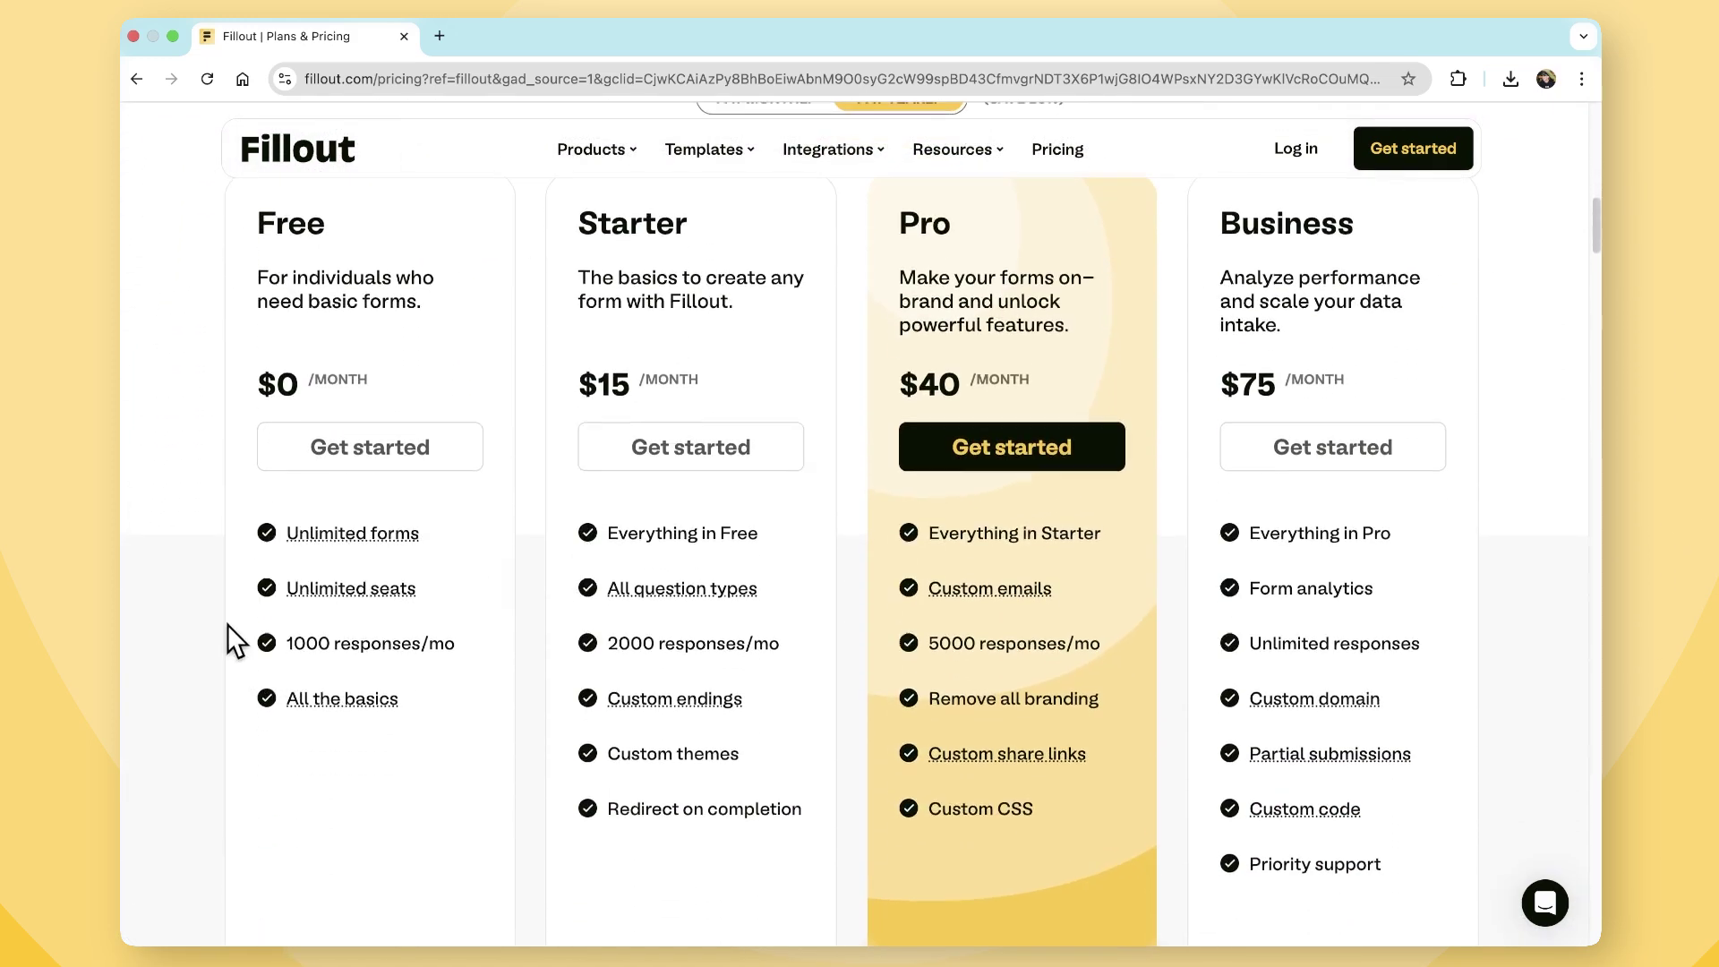
{"action": "scroll", "coordinate": [227, 625], "scroll_direction": "up", "scroll_amount": 2}
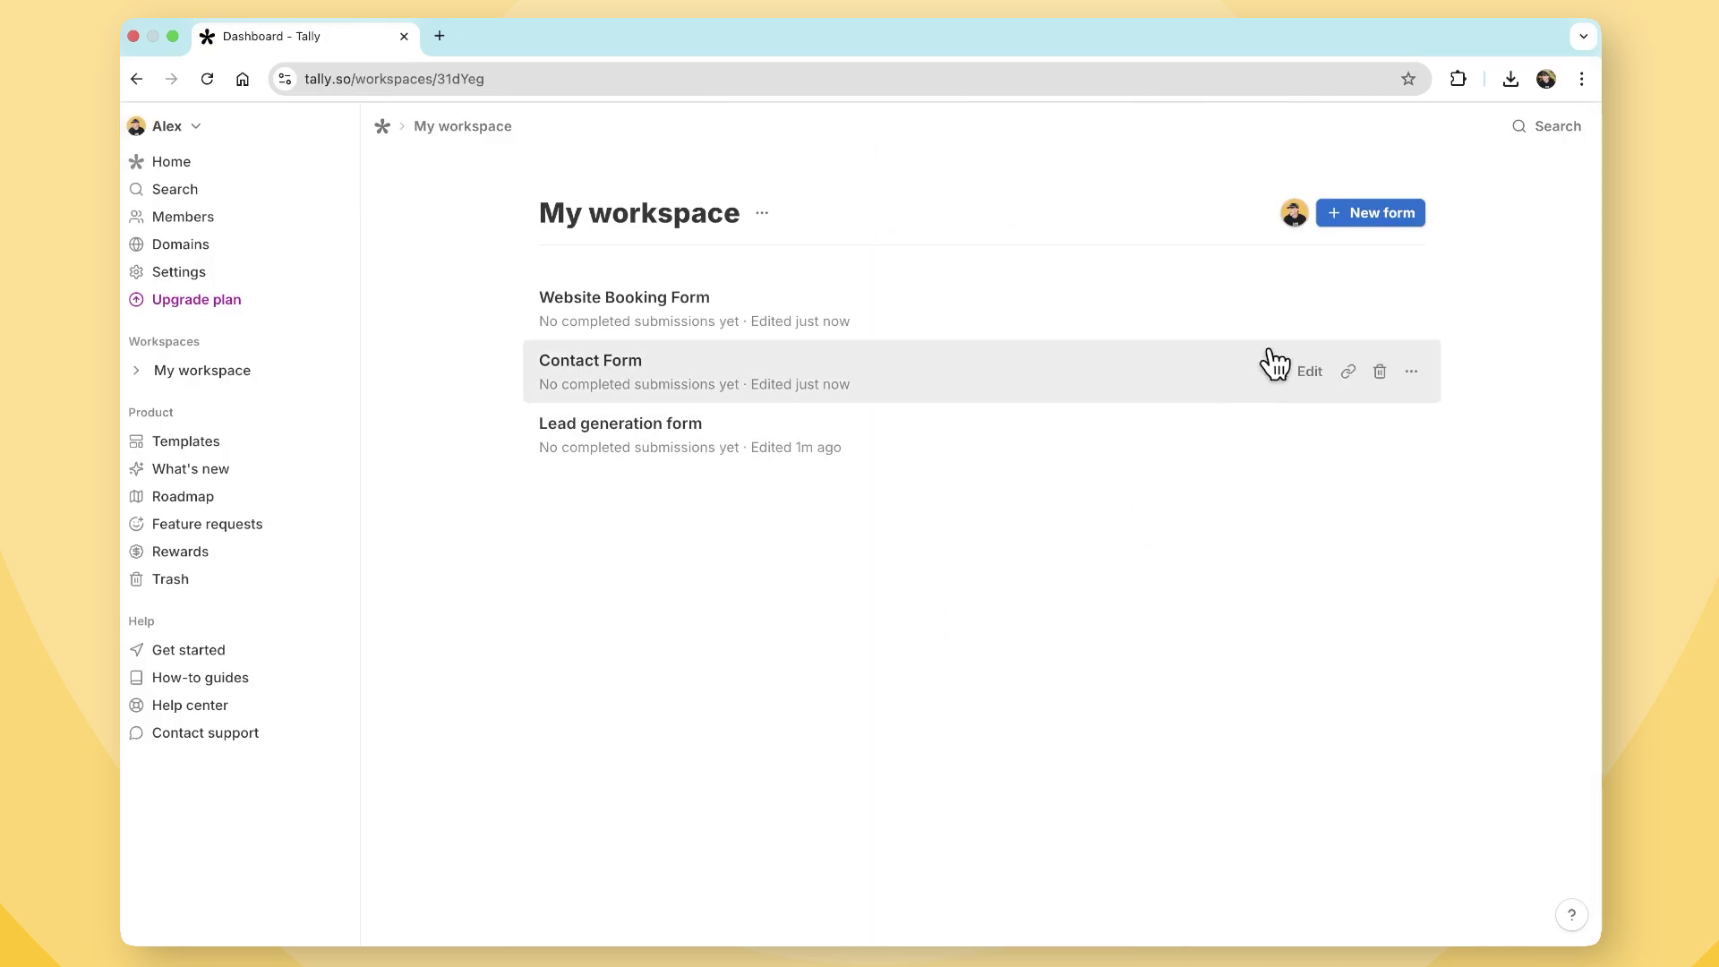
- Create a new blank form, begin the RSVP form and enter a name
{"action": "left_click", "coordinate": [1362, 227]}
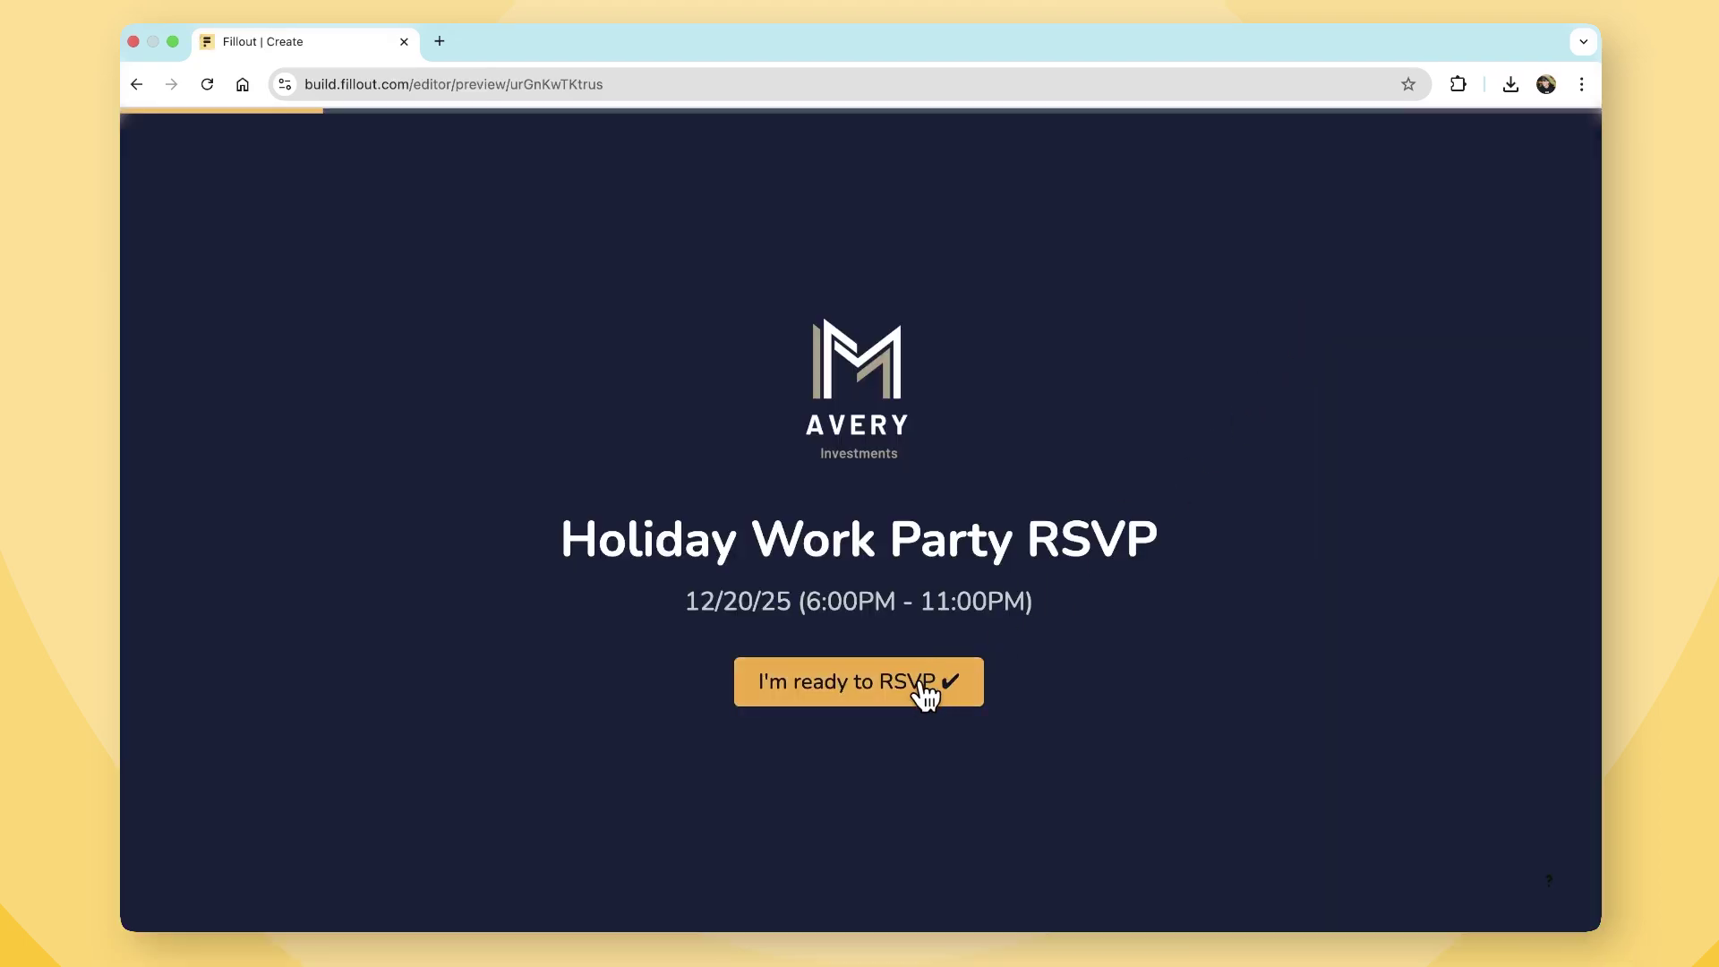
{"action": "left_click", "coordinate": [924, 691]}
{"action": "type", "text": "Alex"}
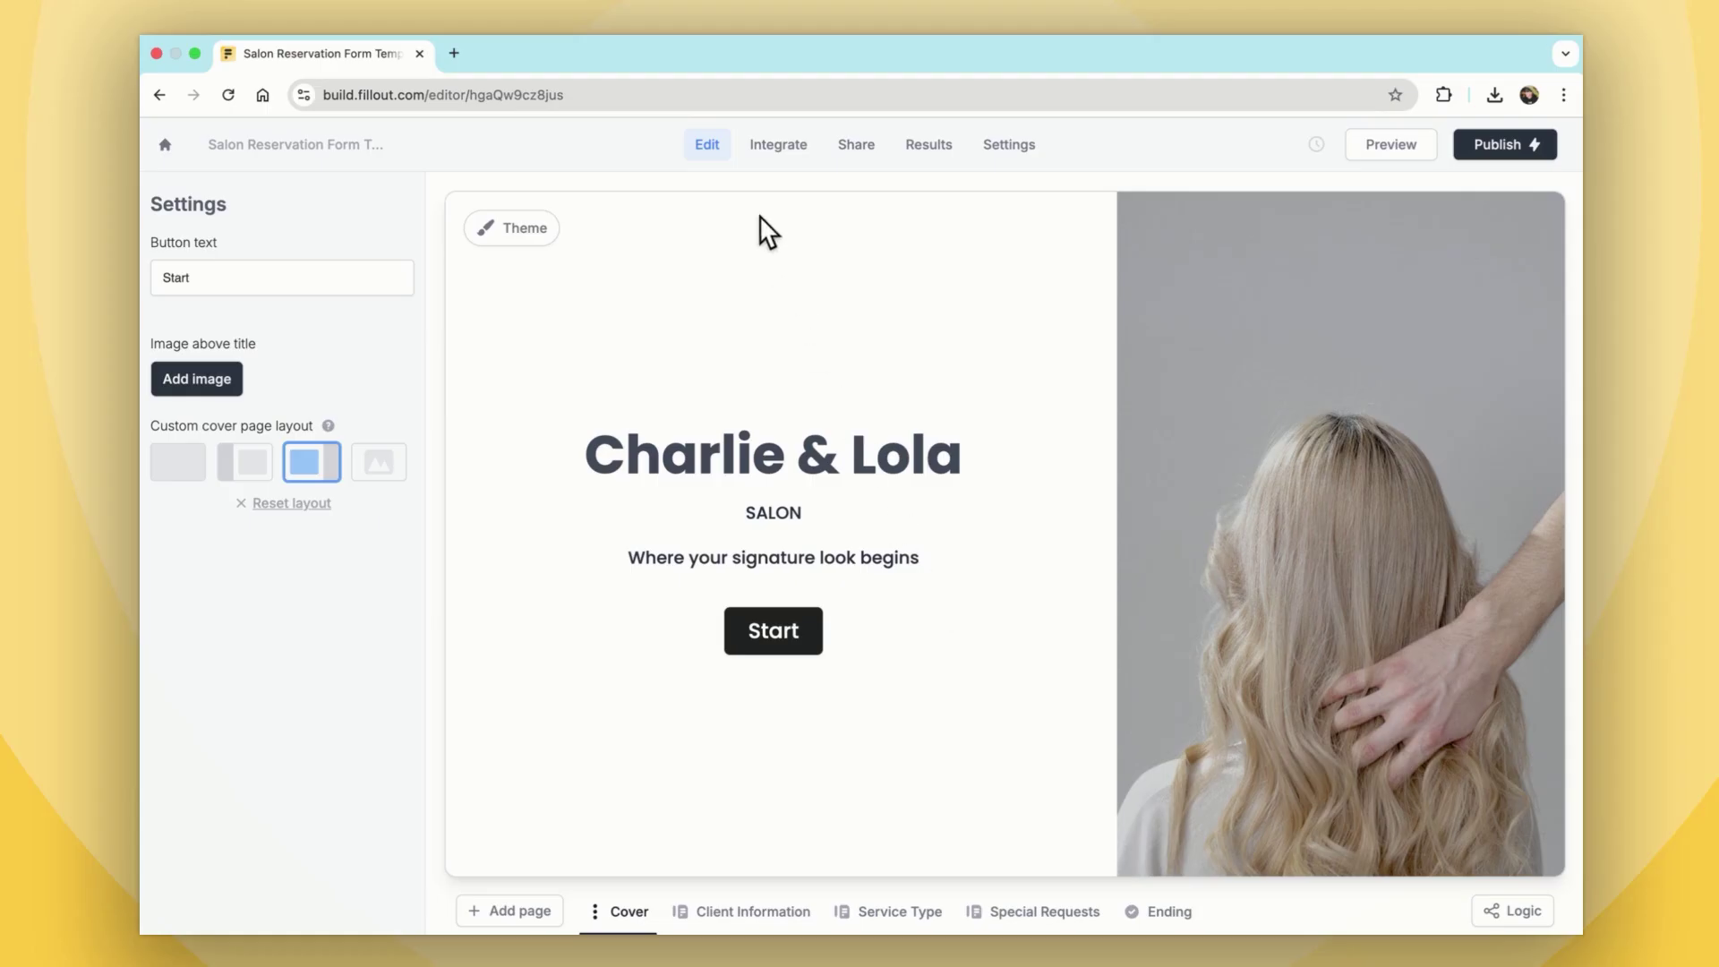
- Open the form's integrations and duplicate the Not attending ending page
{"action": "left_click", "coordinate": [755, 151]}
{"action": "scroll", "coordinate": [760, 537], "scroll_direction": "down", "scroll_amount": 2}
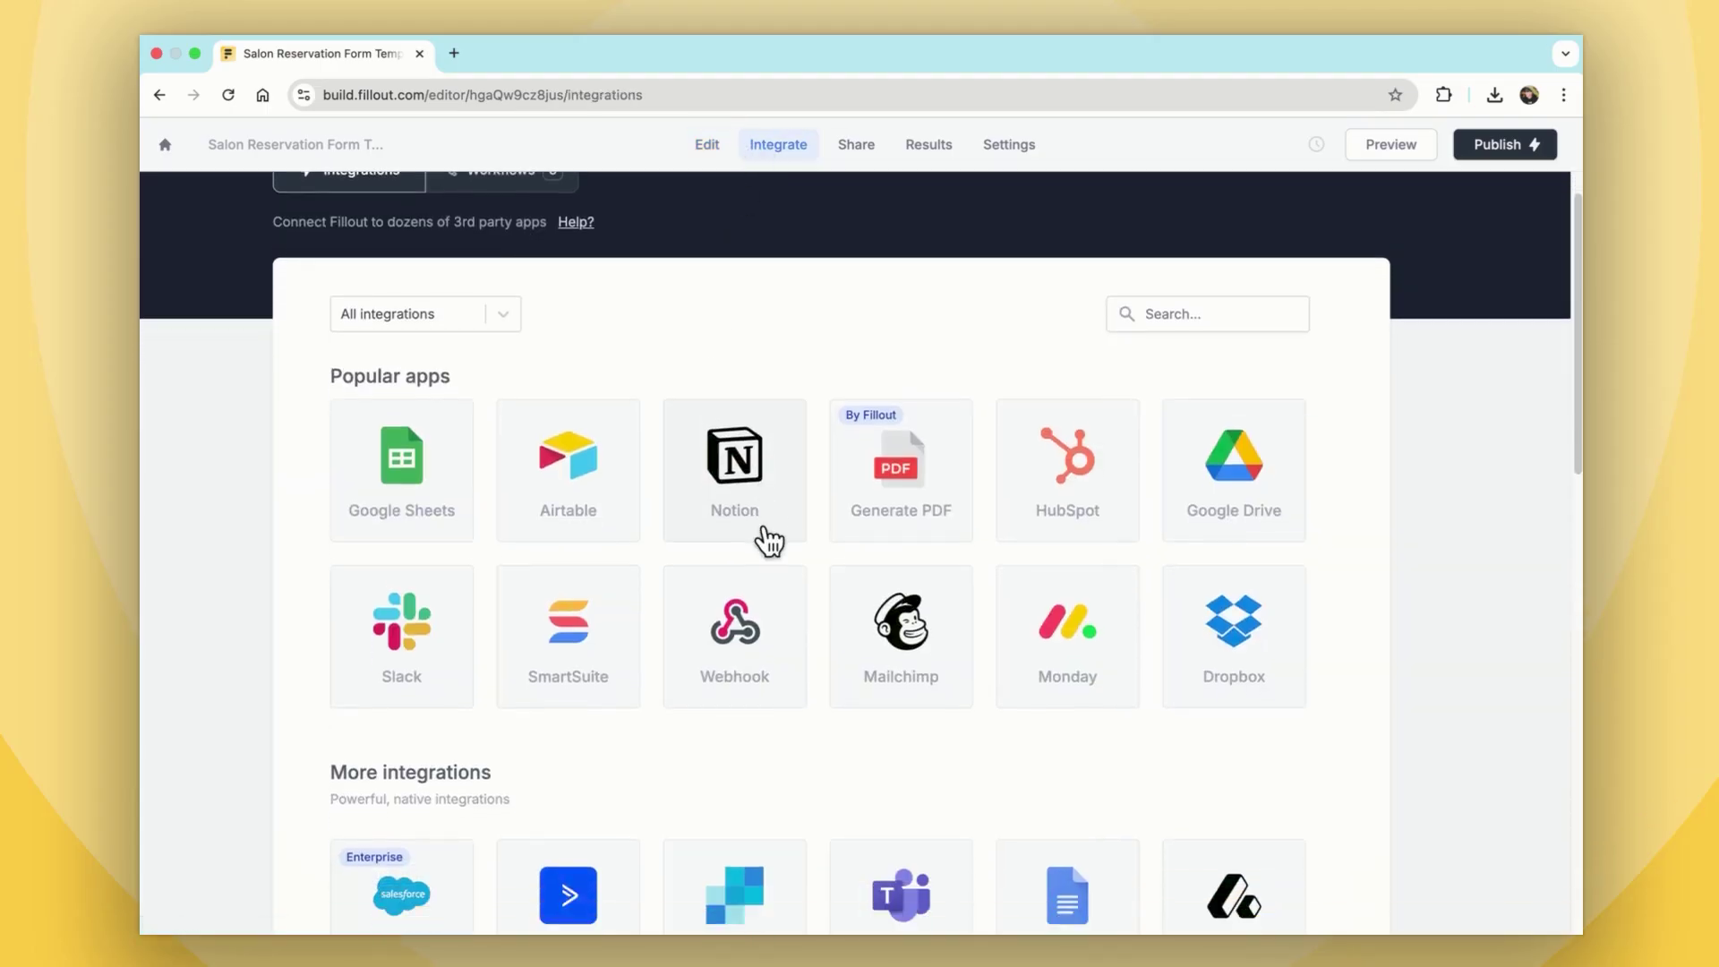
{"action": "scroll", "coordinate": [725, 511], "scroll_direction": "up", "scroll_amount": 2}
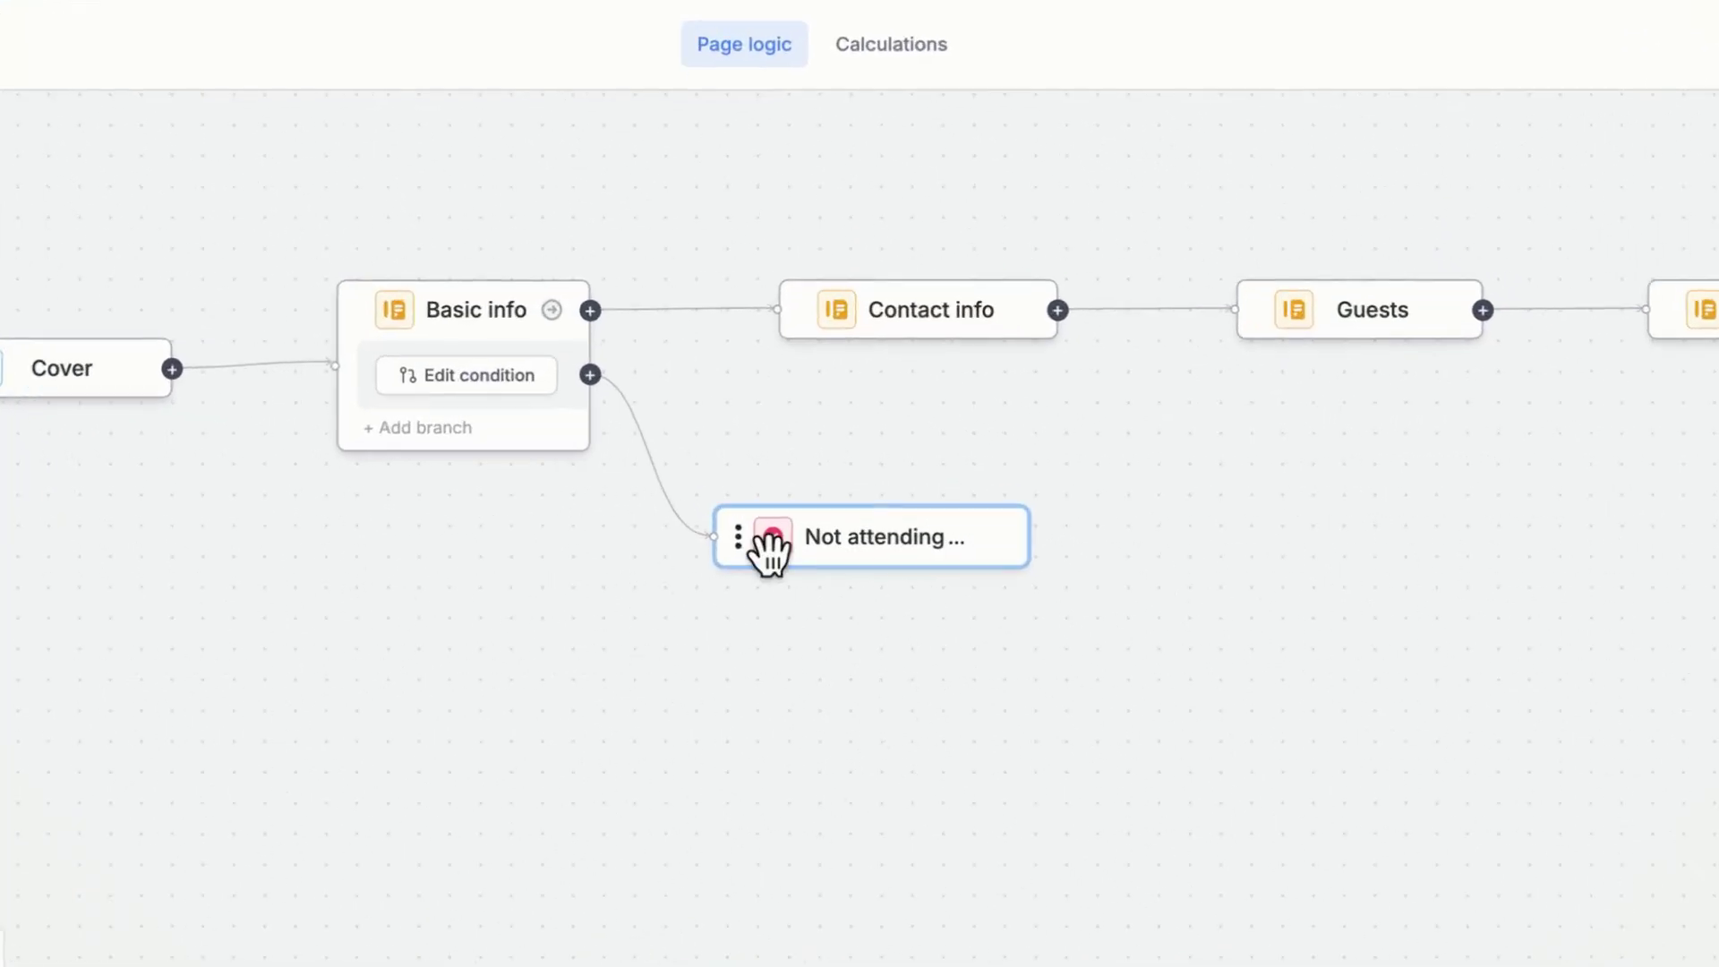
{"action": "left_click", "coordinate": [733, 537]}
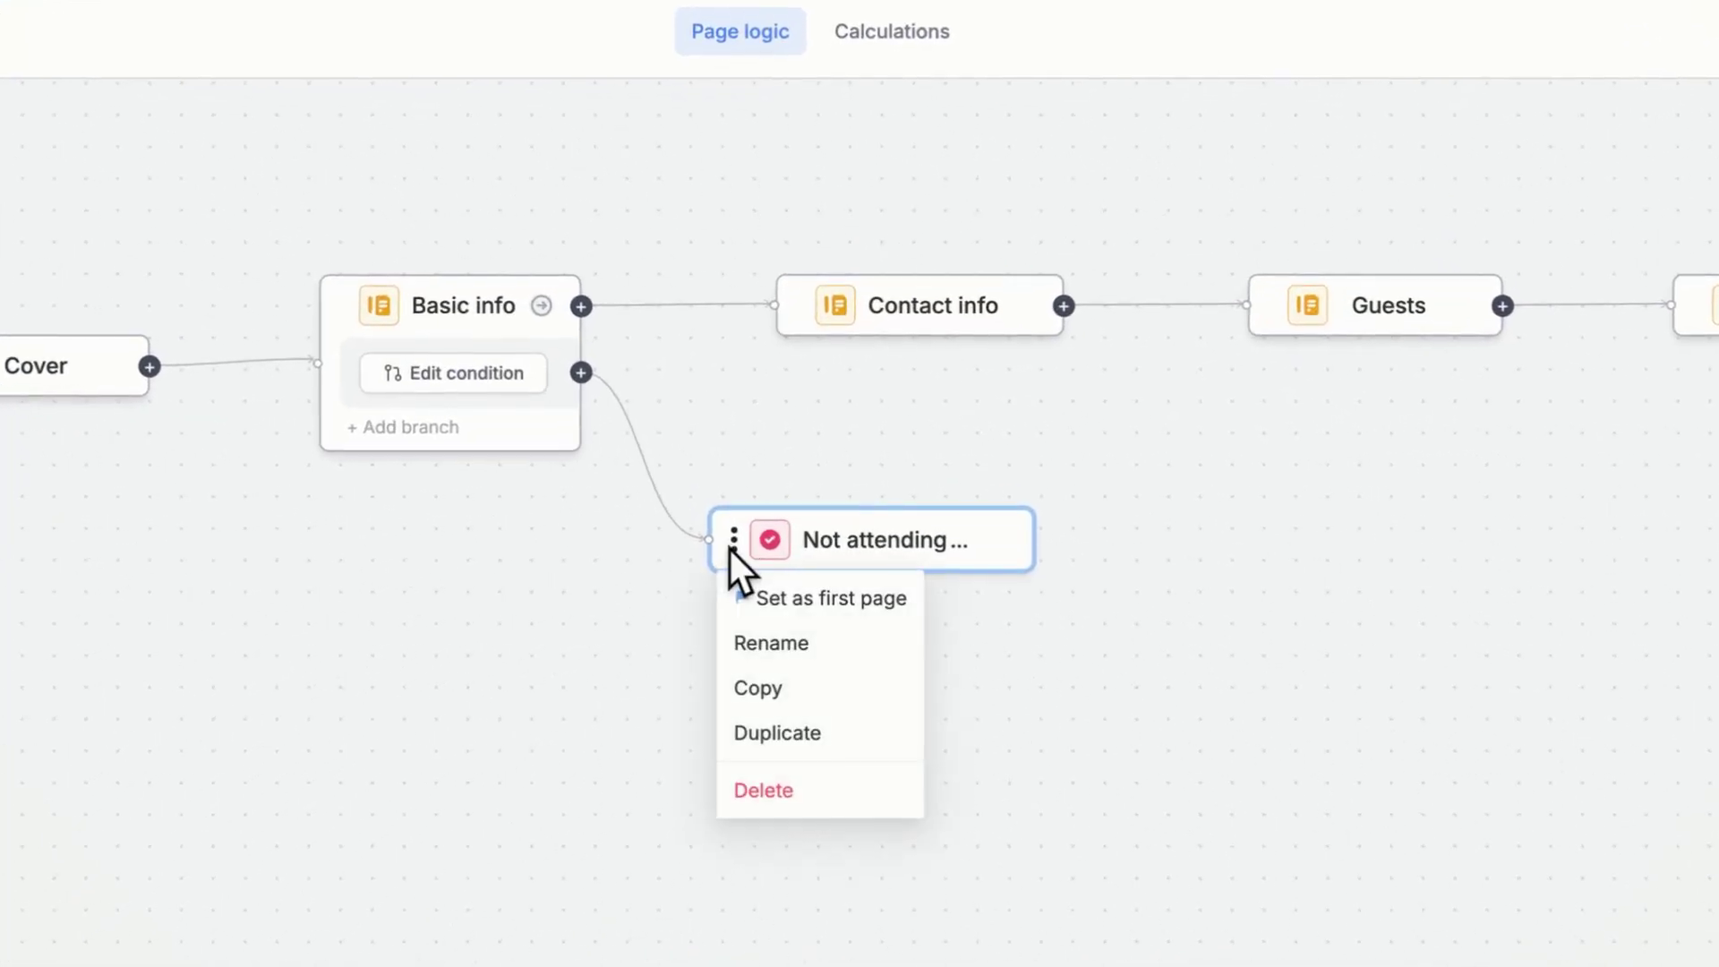
{"action": "left_click", "coordinate": [786, 732]}
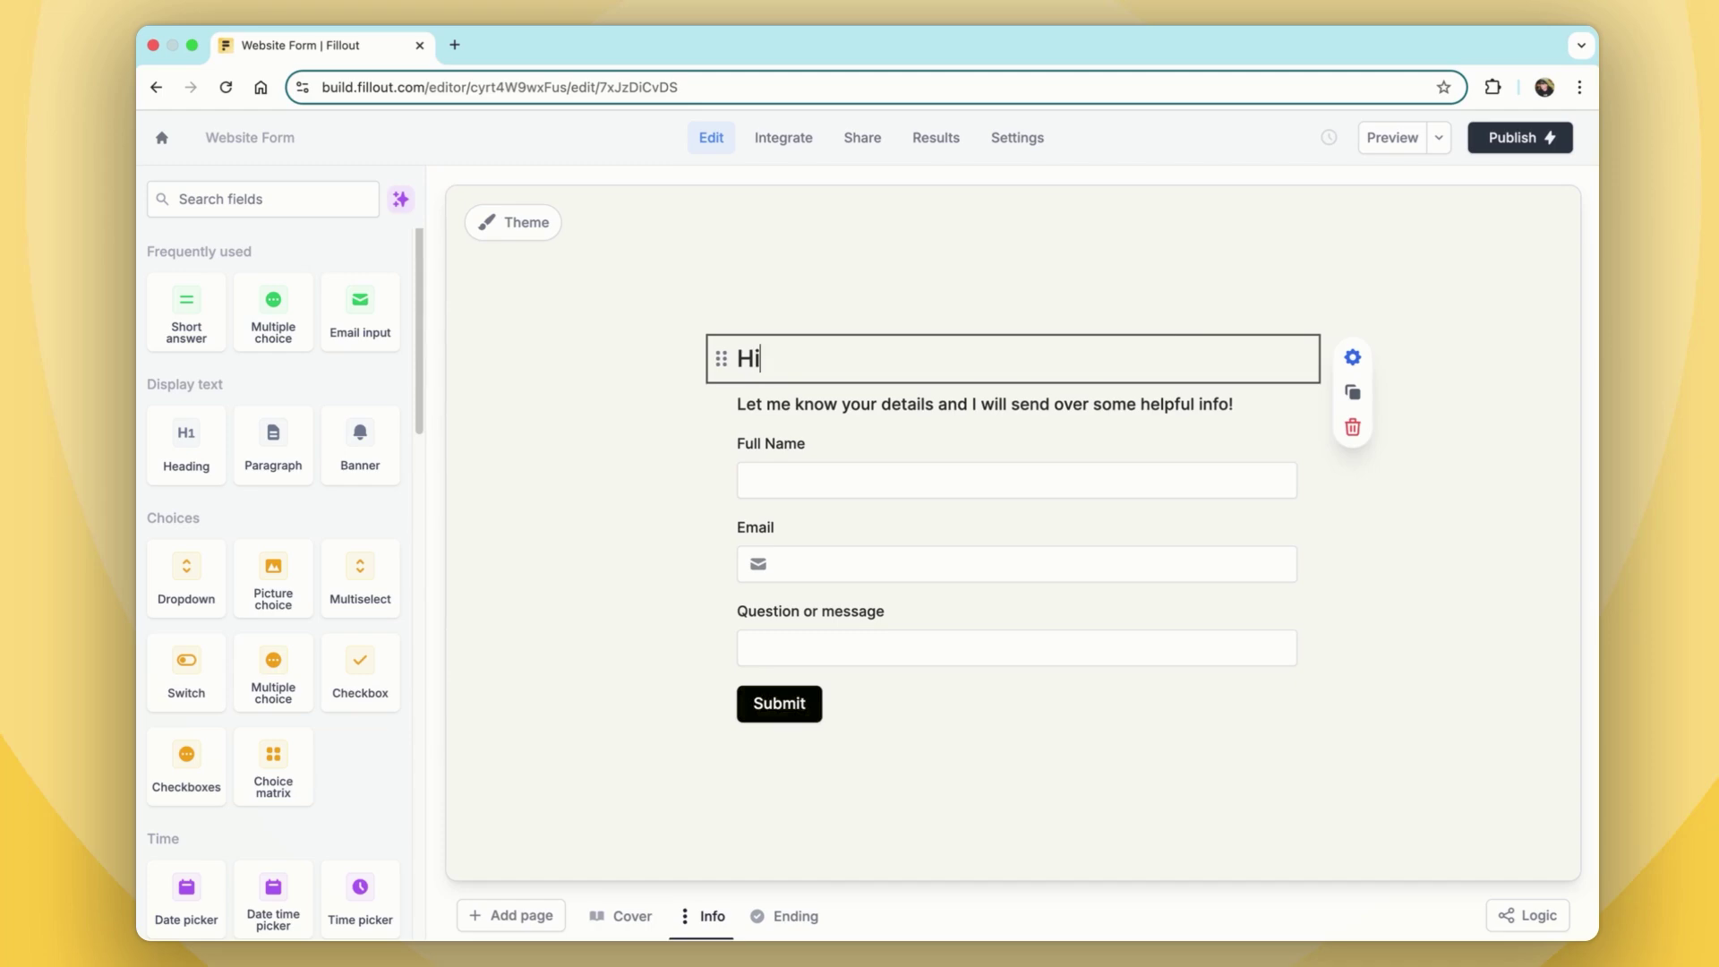
- Insert a Full Name mention into the greeting, then add a step after the delay
{"action": "type", "text": "@na"}
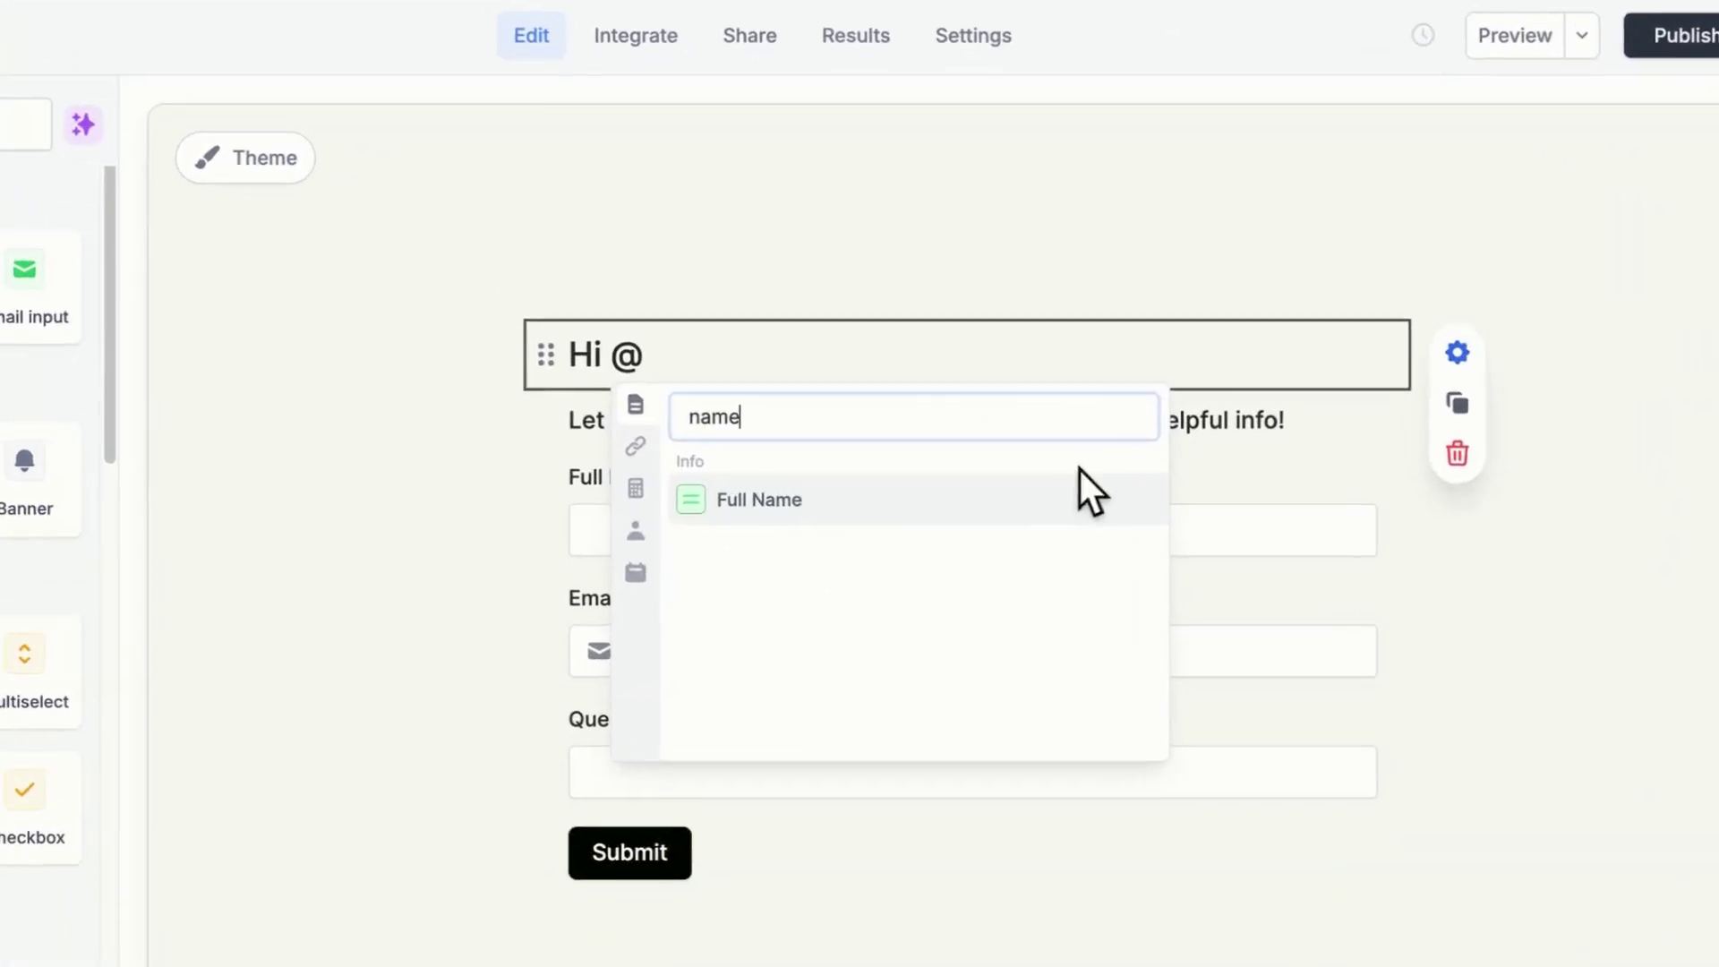
{"action": "left_click", "coordinate": [1092, 457]}
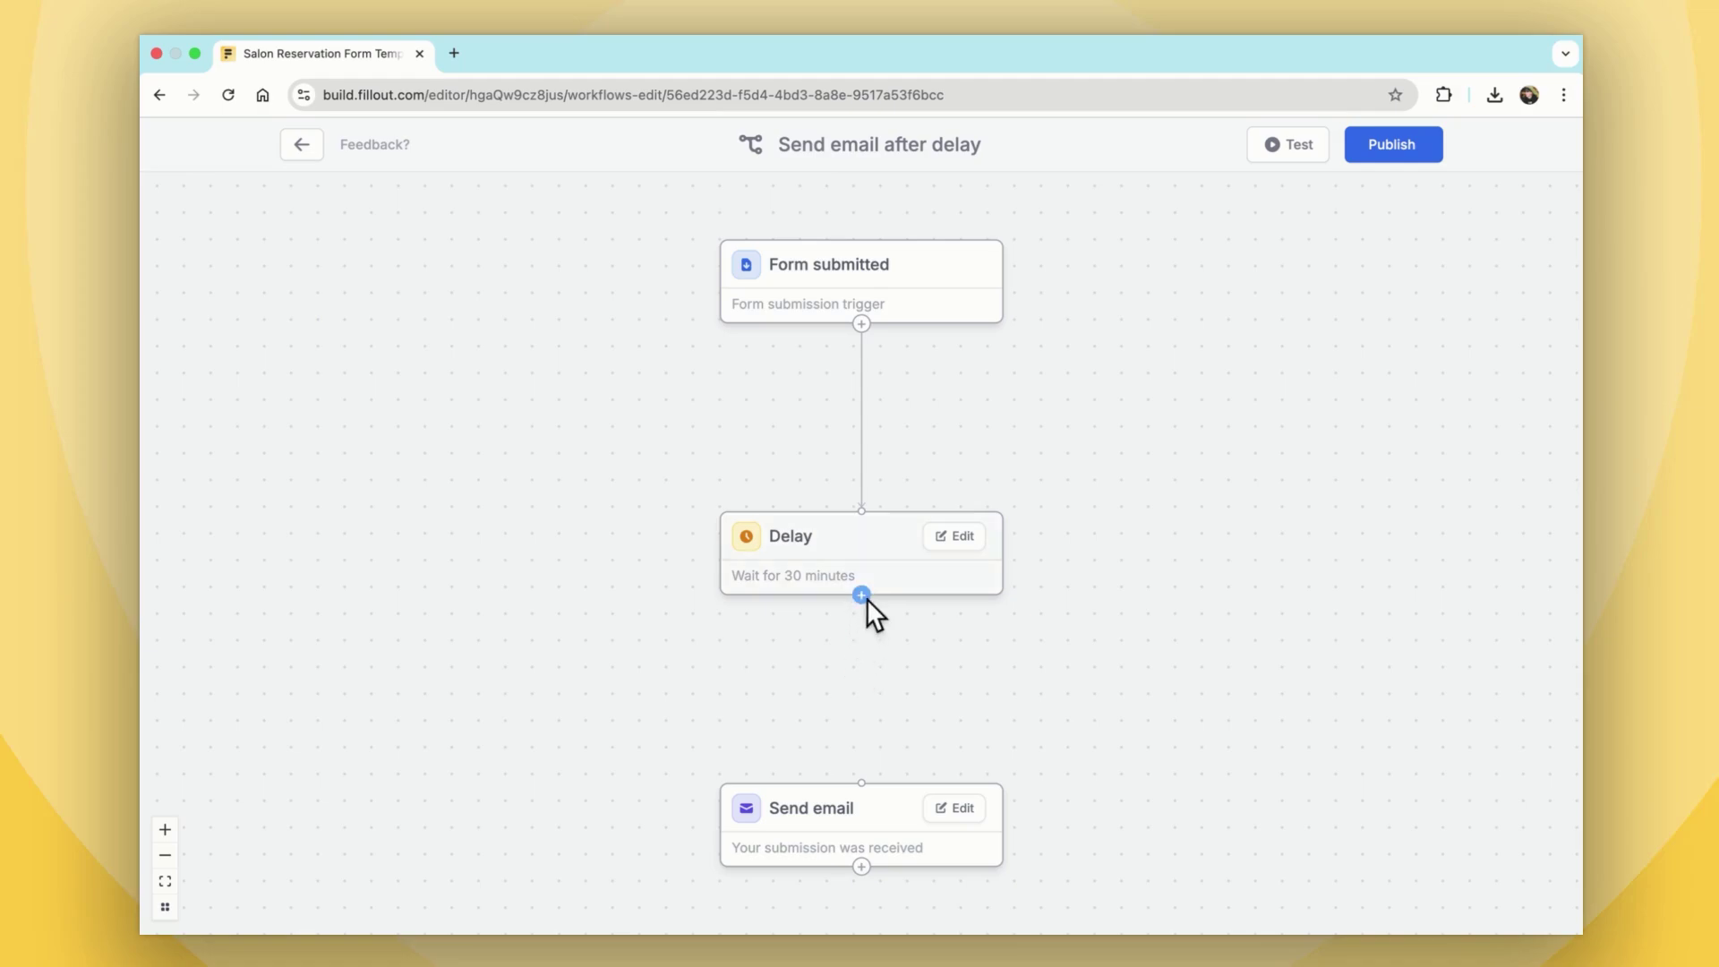
{"action": "left_click", "coordinate": [863, 596]}
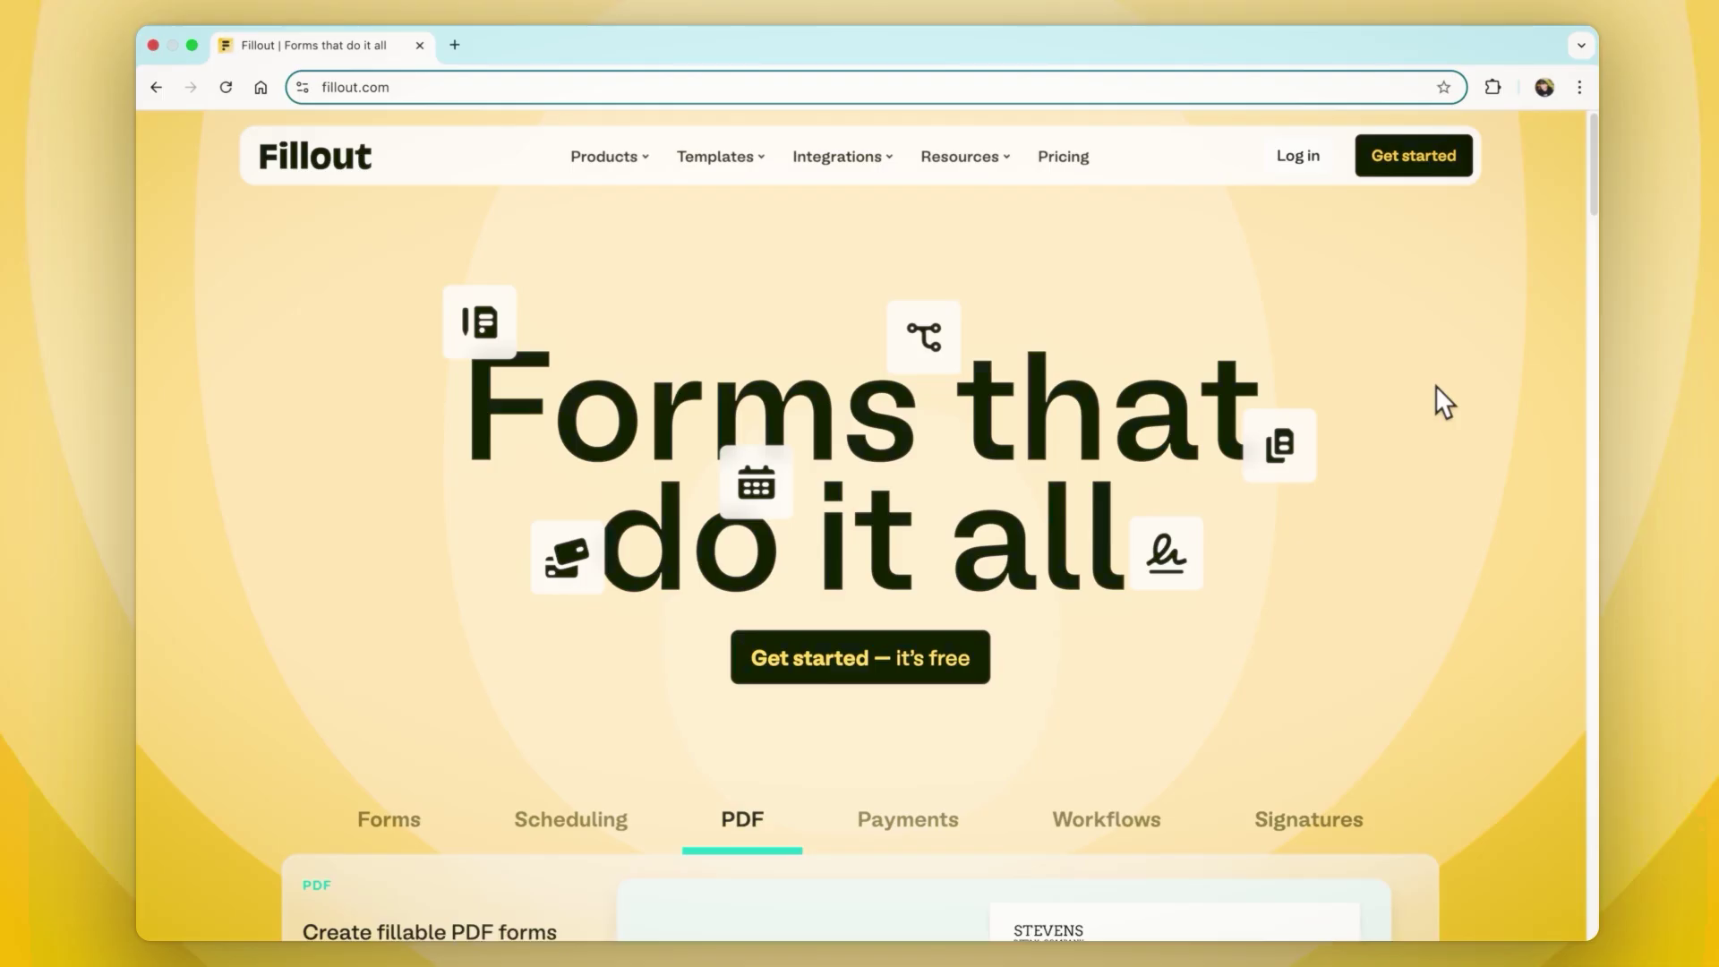